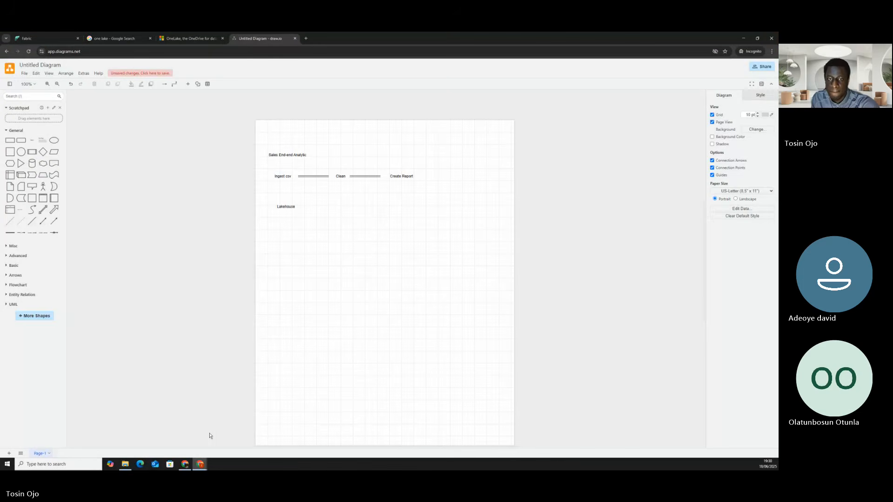
# Switch to Microsoft Fabric and look over the Sales workspace and the Fabric home page.
pyautogui.click(54, 39)
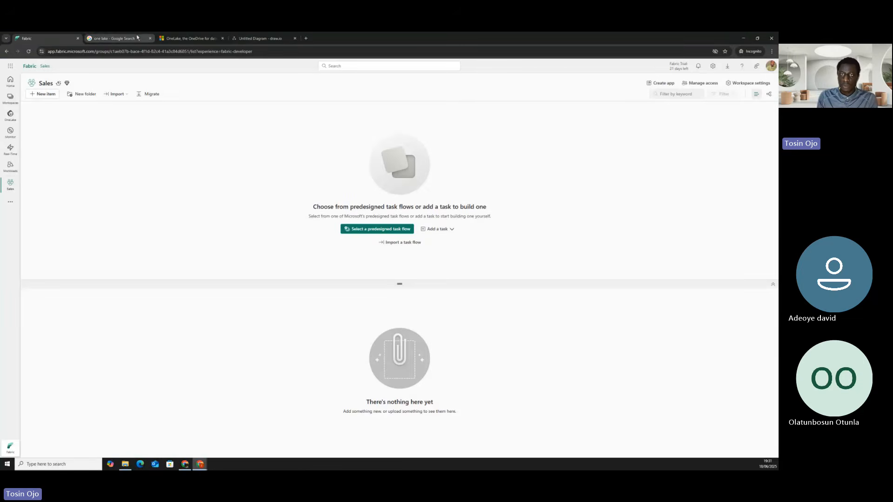
pyautogui.click(171, 40)
pyautogui.click(52, 39)
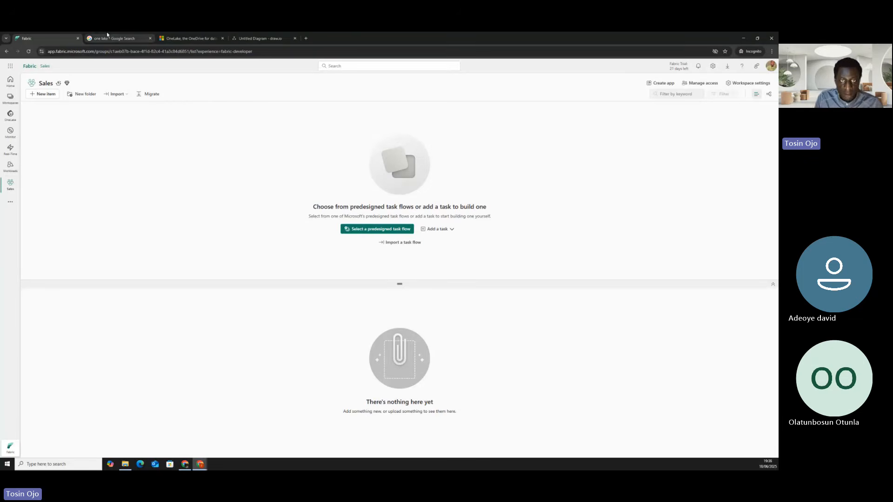
pyautogui.click(10, 81)
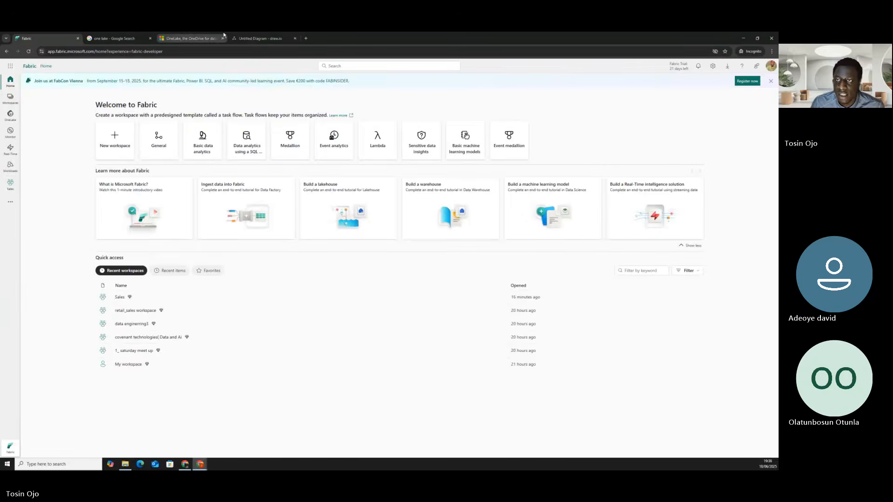
# Return to the draw.io diagram and review its Ingest csv, Clean, Create Report and Lakehouse labels.
pyautogui.click(260, 38)
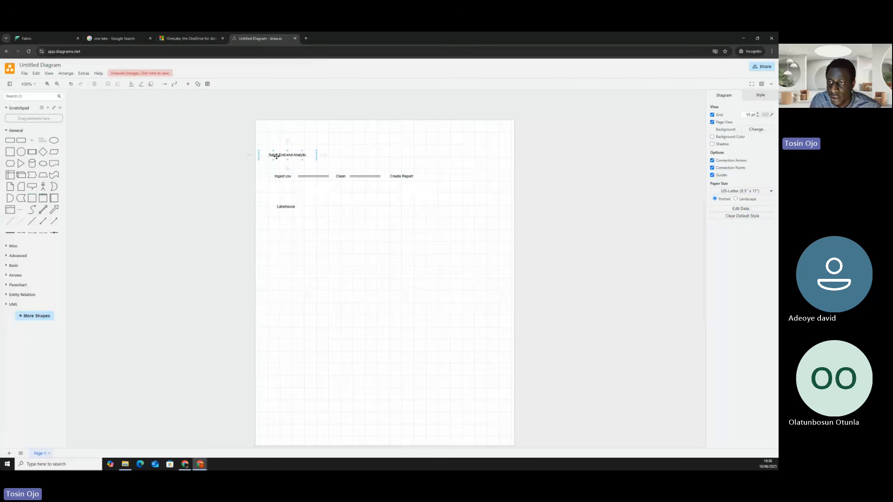
pyautogui.click(344, 180)
pyautogui.click(335, 196)
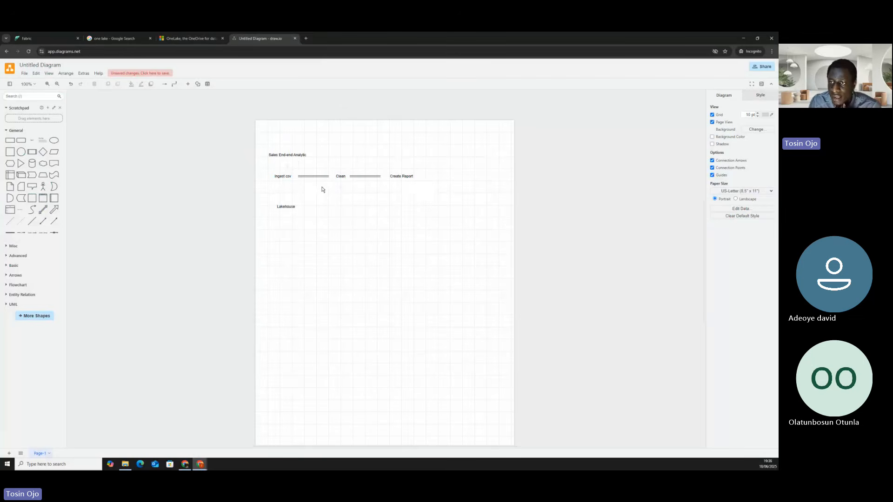
pyautogui.click(289, 162)
pyautogui.click(352, 271)
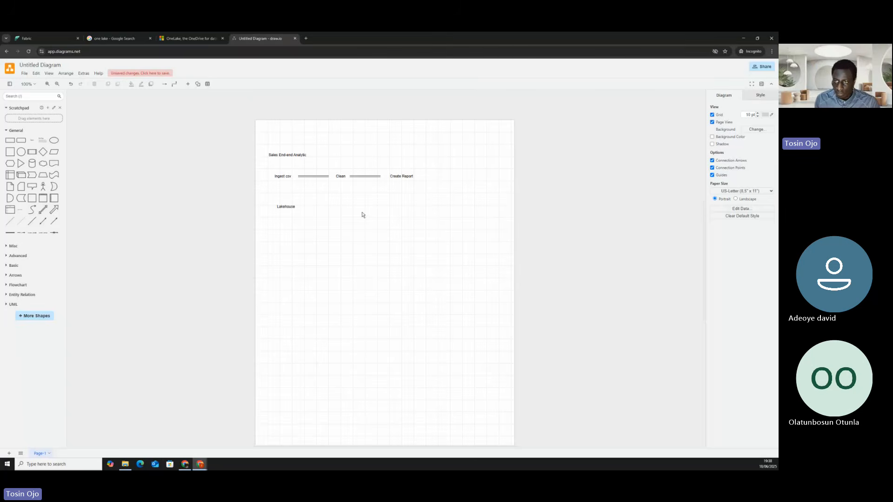
pyautogui.click(289, 177)
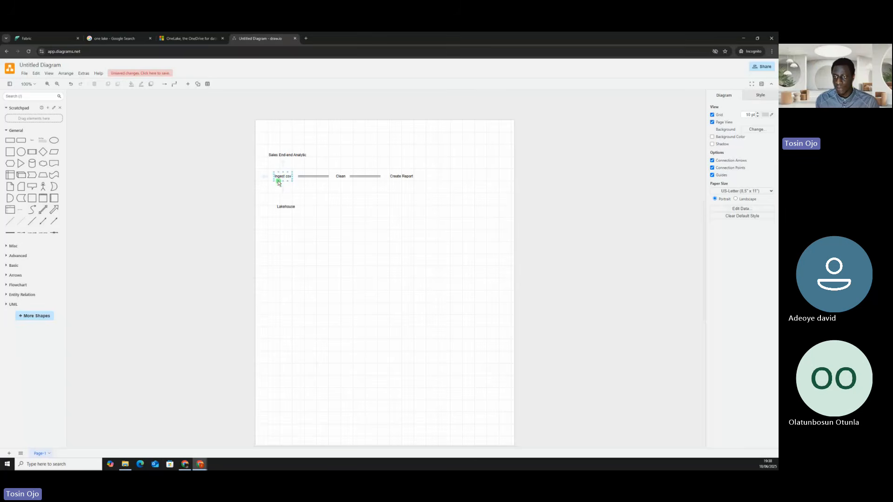
pyautogui.click(278, 179)
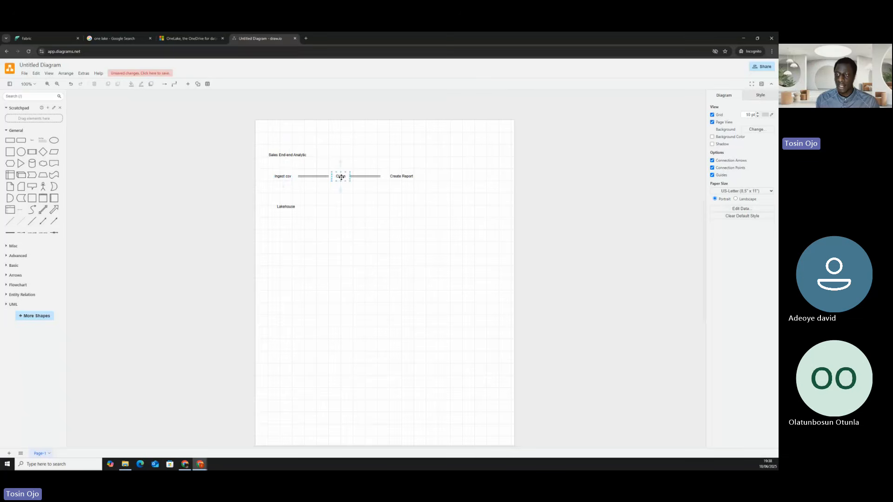
pyautogui.click(400, 179)
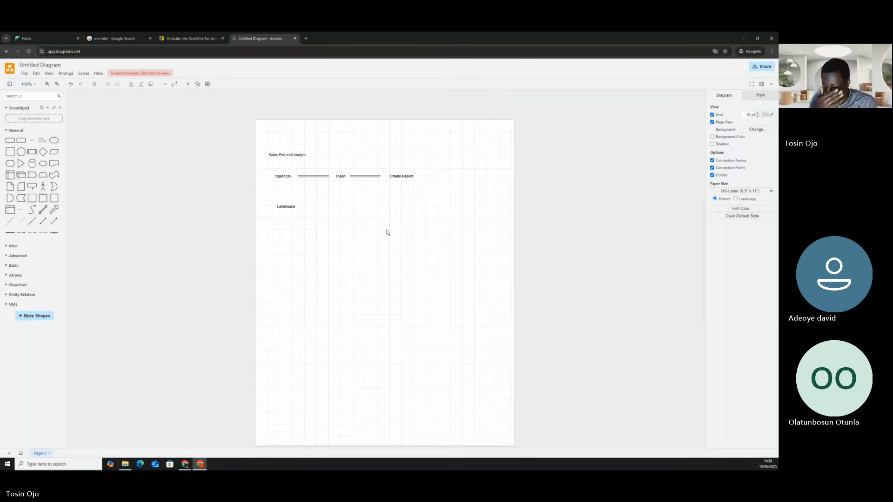
pyautogui.click(285, 208)
pyautogui.click(307, 242)
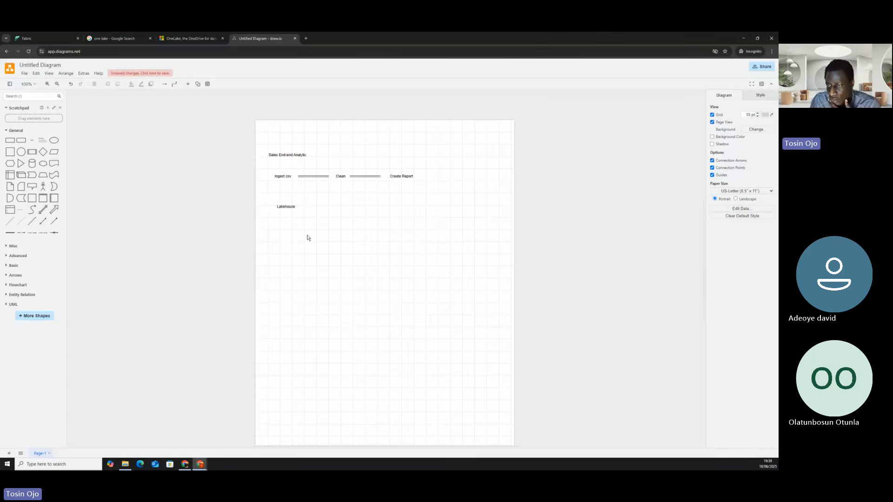
pyautogui.moveTo(280, 208)
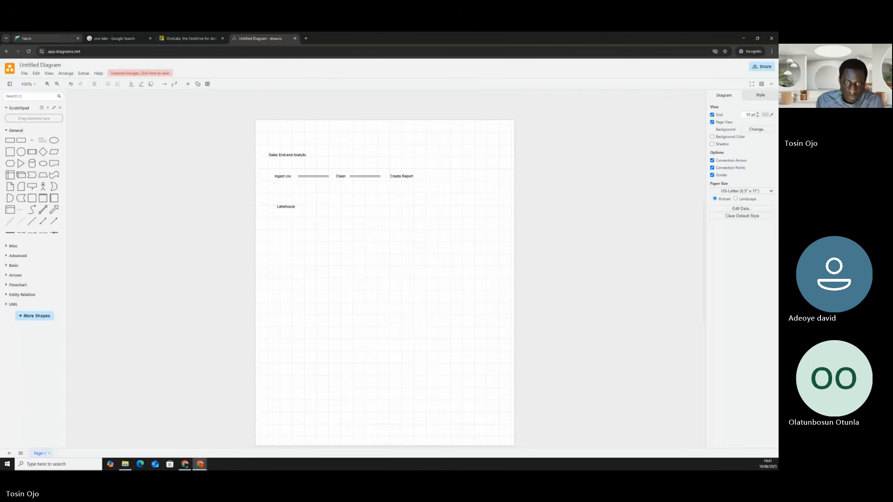
# Insert a partial rectangle from the Basic shapes, widen it beside the Lakehouse label and rotate it by half a turn.
pyautogui.click(14, 285)
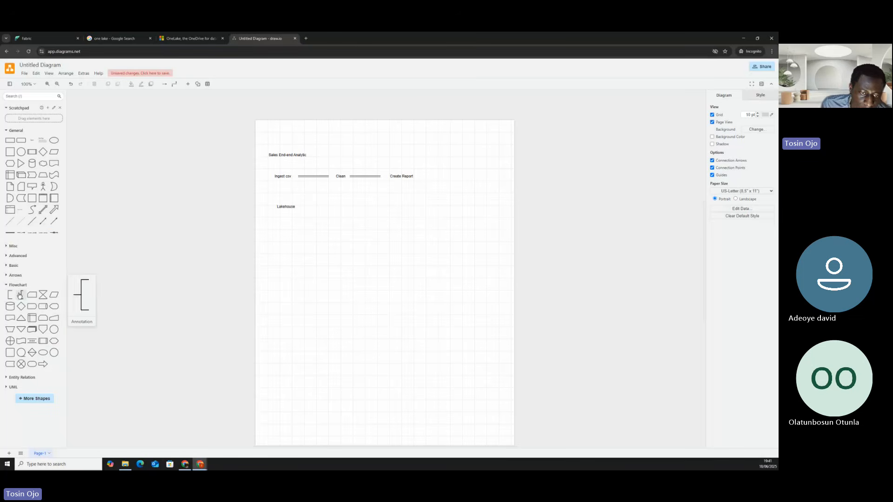
pyautogui.moveTo(11, 299)
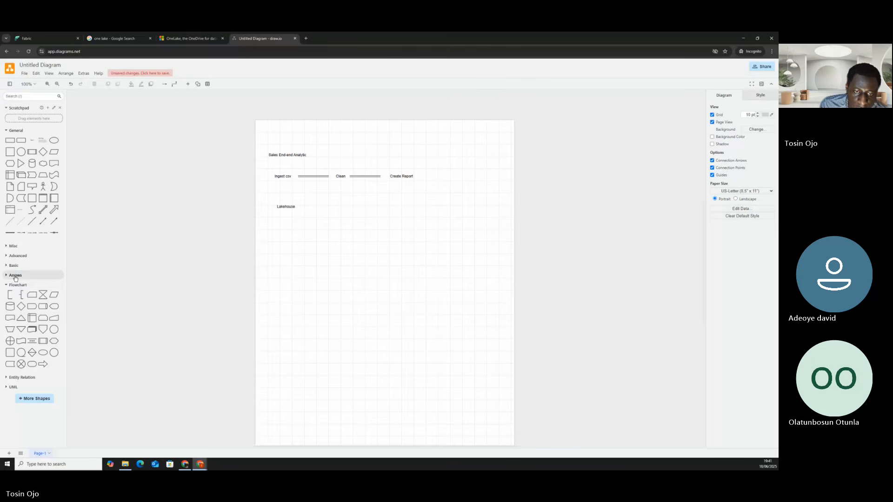
pyautogui.click(14, 275)
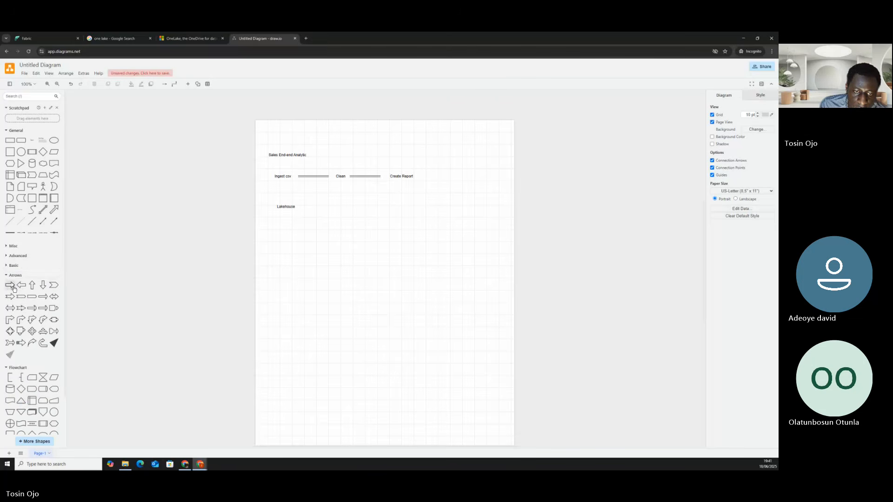
pyautogui.click(7, 266)
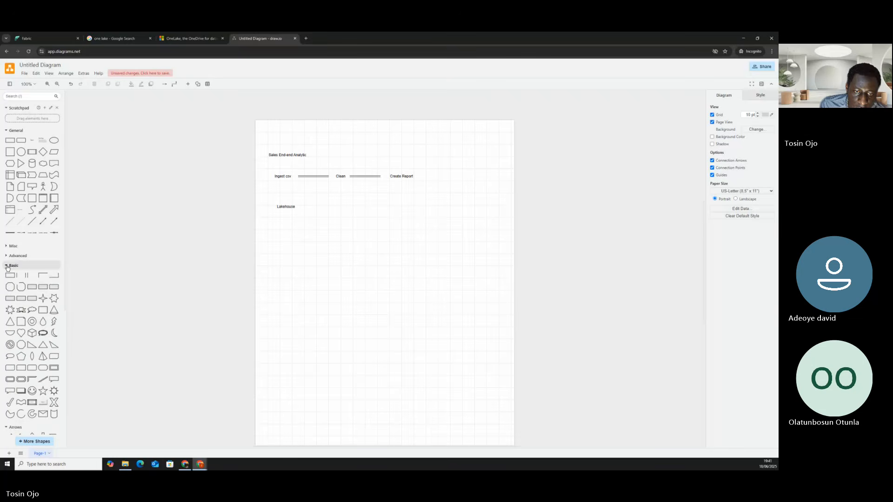
pyautogui.click(44, 276)
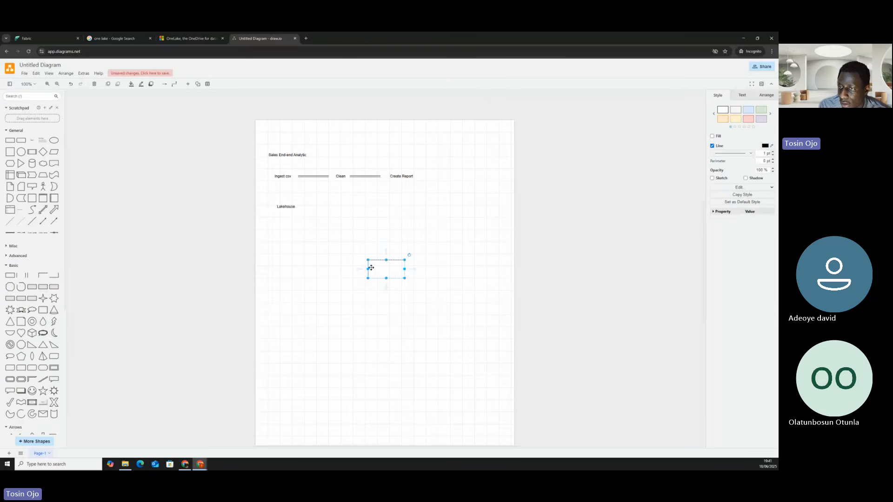
pyautogui.moveTo(368, 269); pyautogui.dragTo(316, 216)
pyautogui.click(354, 320)
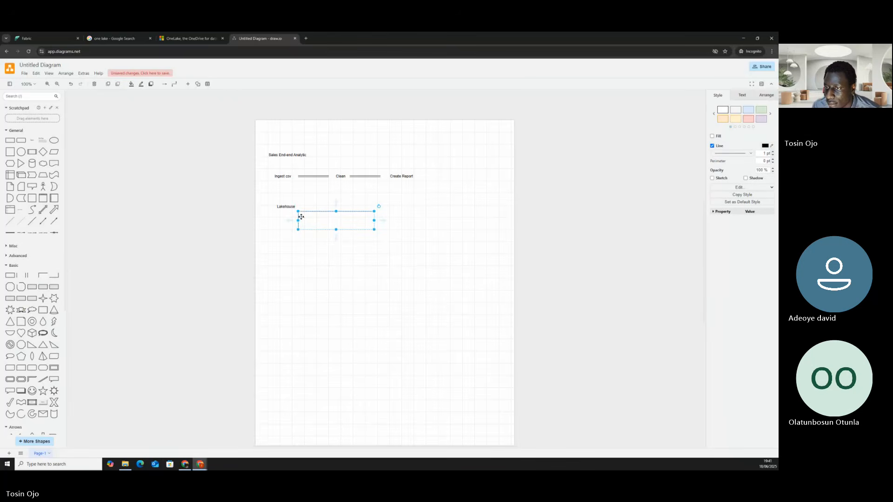
pyautogui.moveTo(378, 206); pyautogui.dragTo(294, 234)
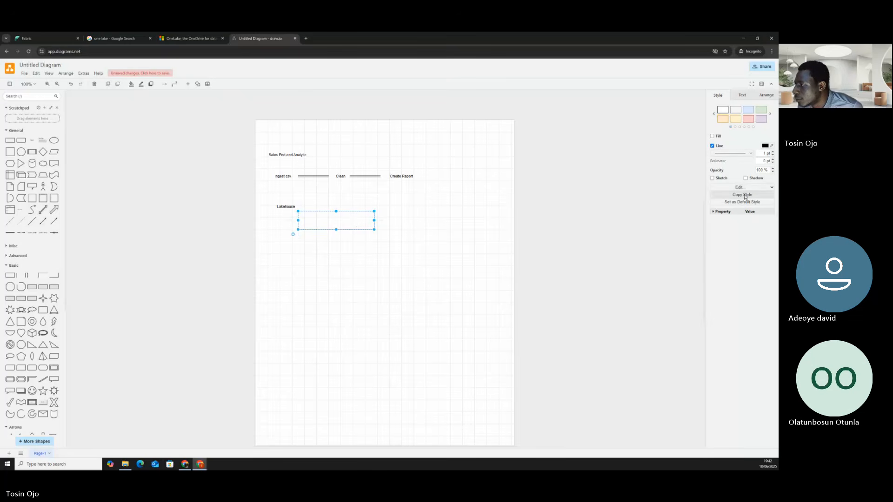
# Apply the Sketch style to the partial rectangle and move it further below the Lakehouse label.
pyautogui.click(724, 215)
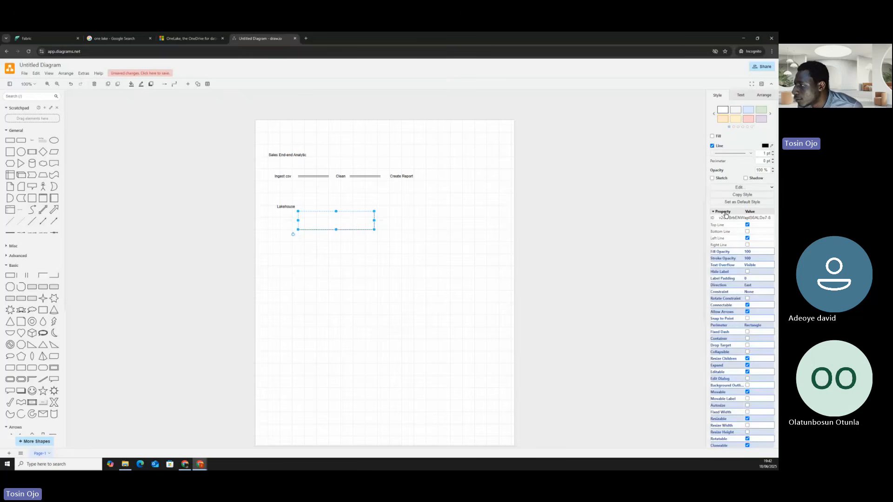
pyautogui.click(726, 215)
pyautogui.click(724, 214)
pyautogui.click(723, 213)
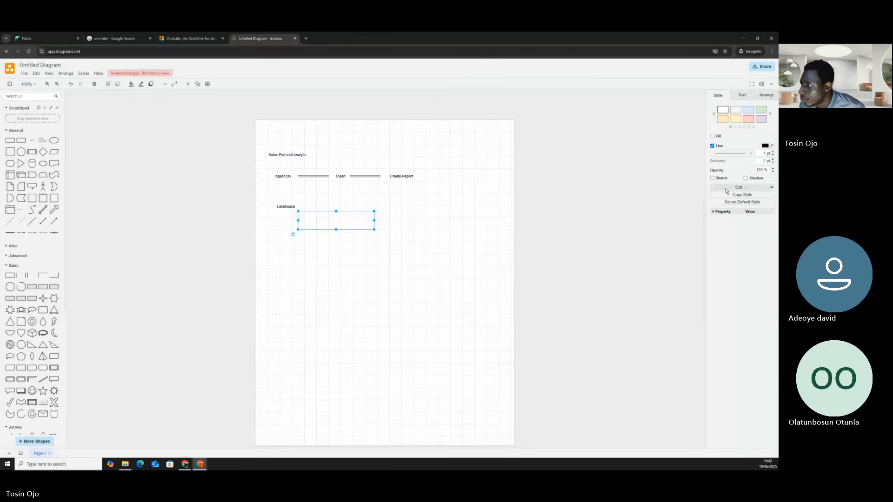
pyautogui.click(712, 179)
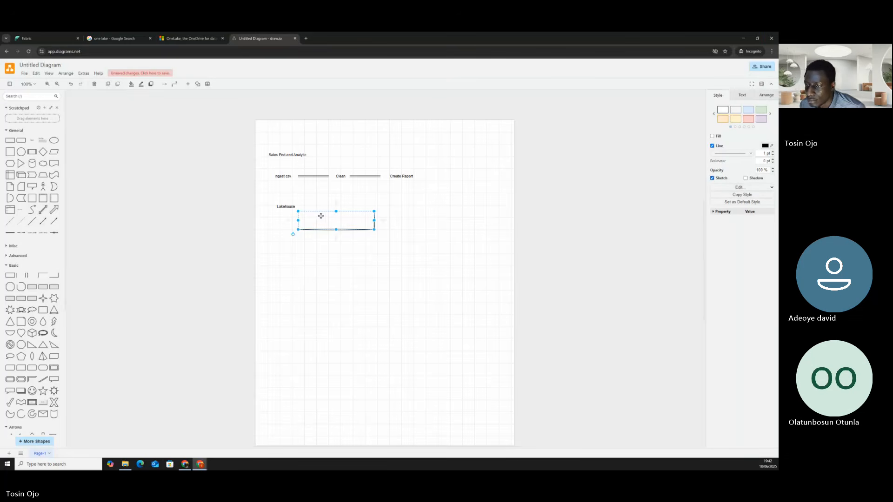
pyautogui.moveTo(324, 217); pyautogui.dragTo(339, 250)
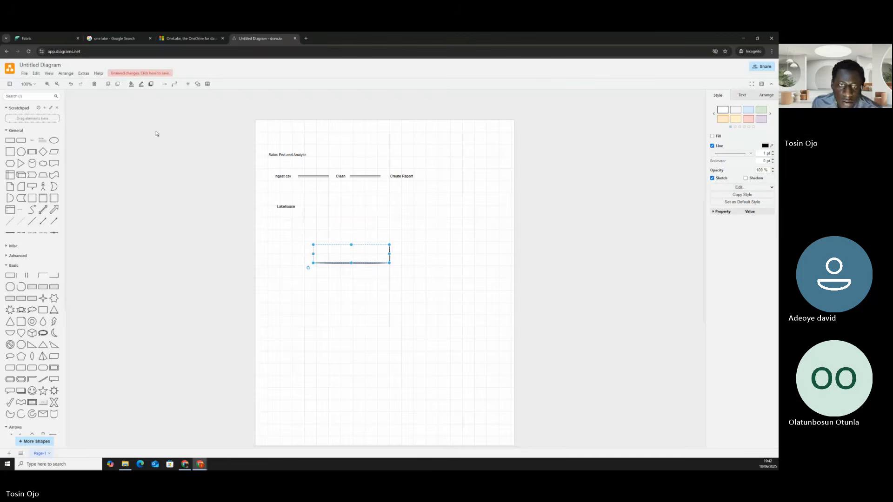
pyautogui.click(52, 108)
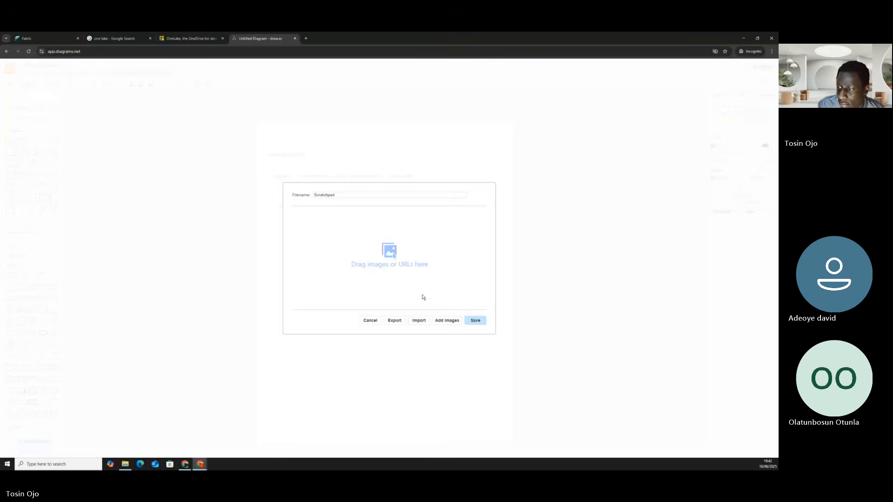
pyautogui.click(369, 320)
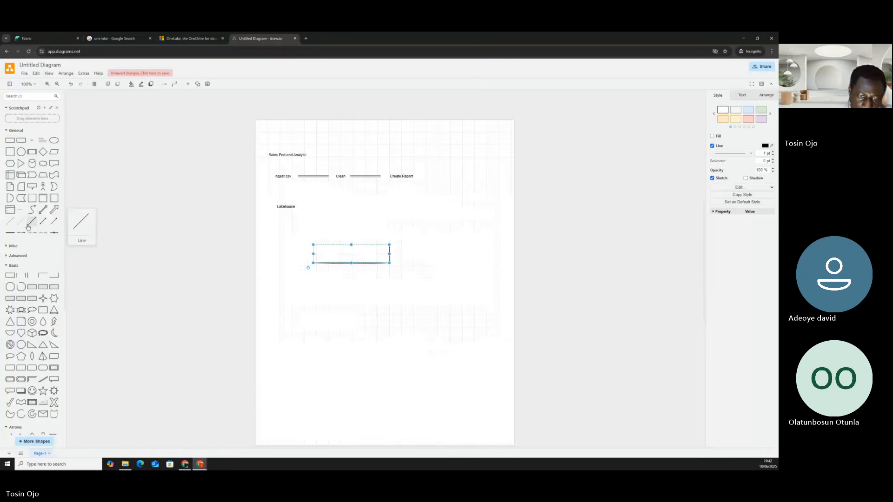
# Insert a plain line and try to reposition it towards the Lakehouse label.
pyautogui.scroll(-2, 28, 227)
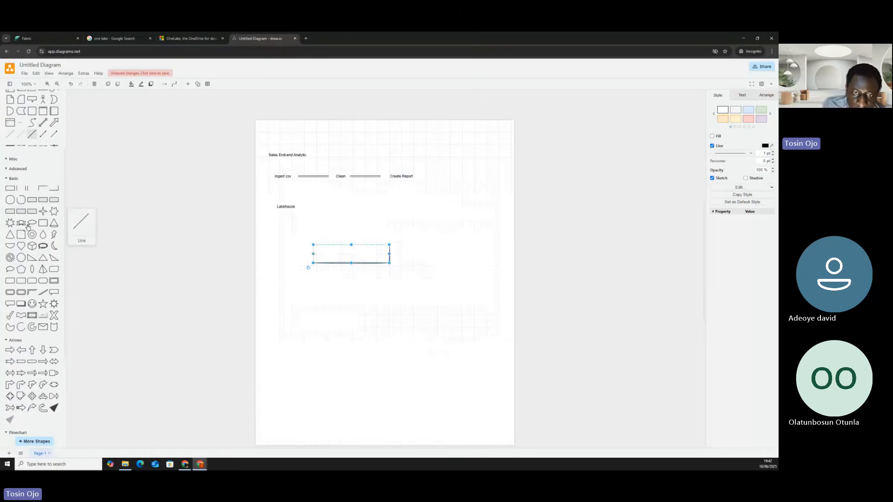
pyautogui.click(31, 131)
pyautogui.click(296, 208)
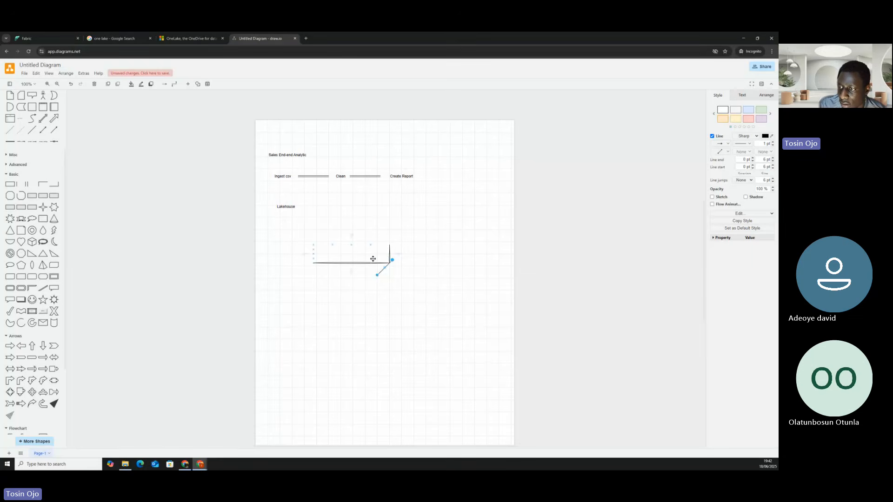
pyautogui.moveTo(385, 268); pyautogui.dragTo(326, 230)
pyautogui.click(377, 257)
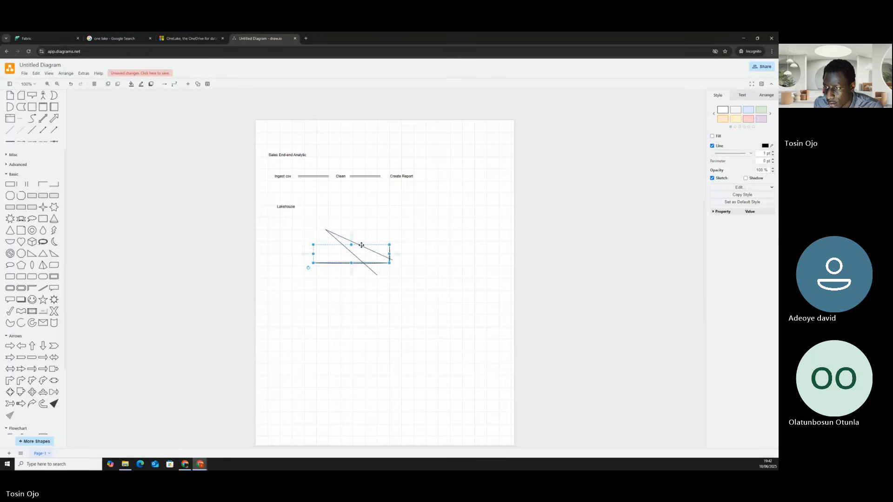
# Delete the partial rectangle and the bent line from the page.
pyautogui.click(361, 245)
pyautogui.press('Delete')
pyautogui.click(363, 262)
pyautogui.press('Delete')
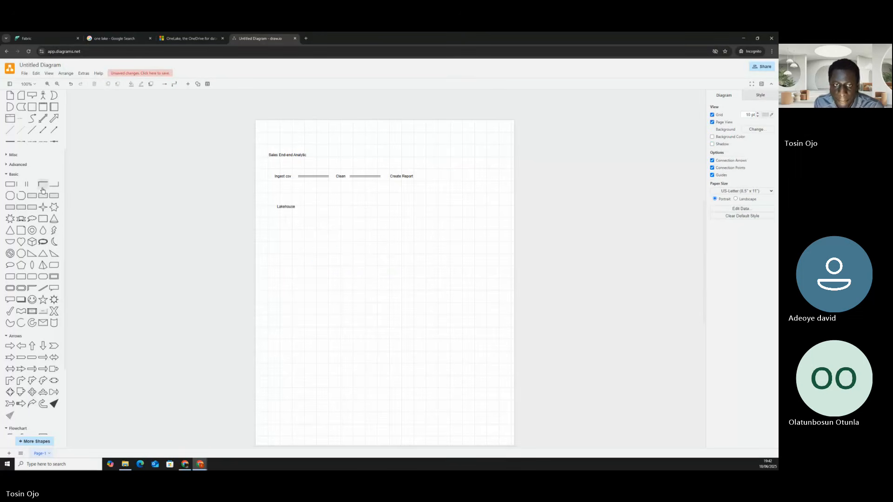
# Insert a plain line and position it vertically, running down from the end of the Lakehouse label.
pyautogui.click(31, 130)
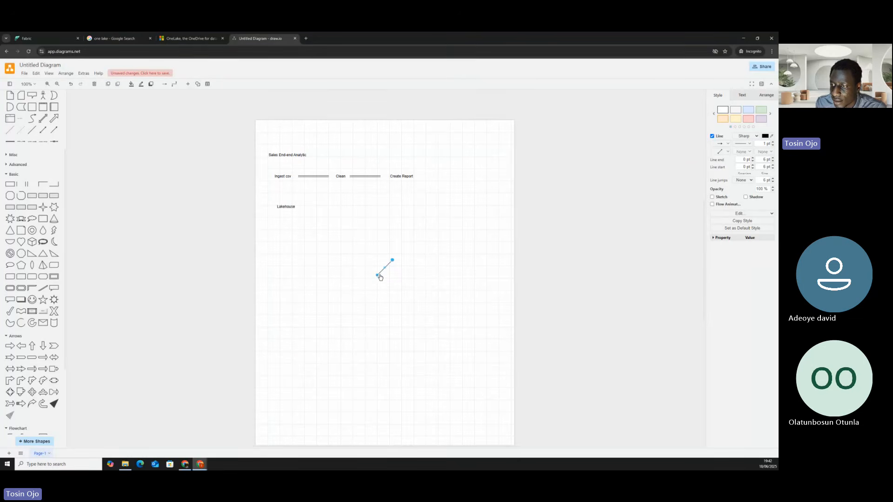
pyautogui.moveTo(377, 275); pyautogui.dragTo(308, 210)
pyautogui.click(326, 215)
pyautogui.click(313, 207)
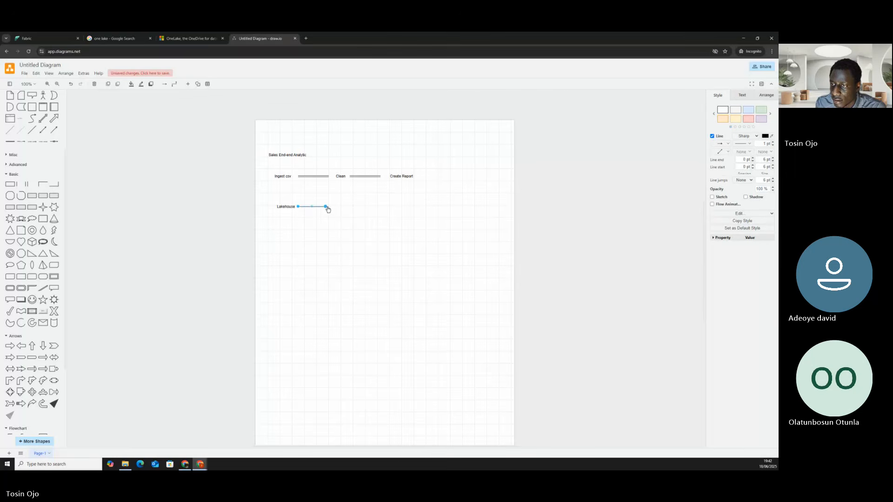
pyautogui.moveTo(326, 209); pyautogui.dragTo(300, 240)
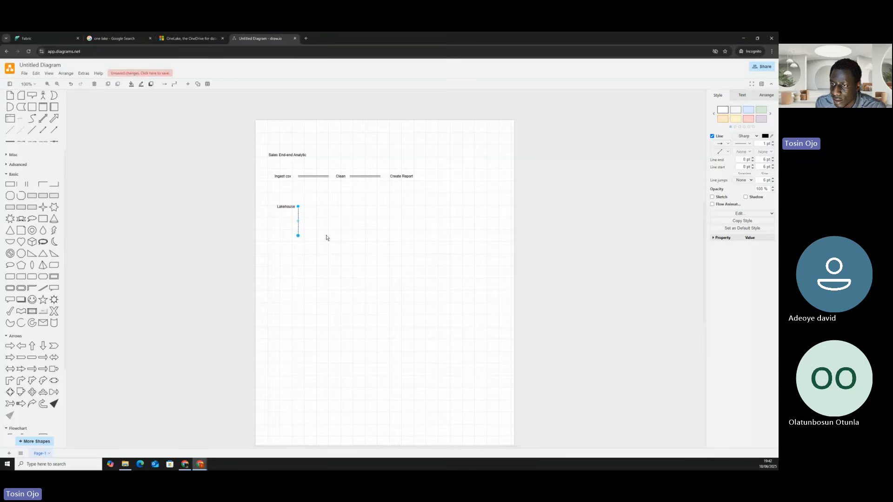
pyautogui.click(326, 237)
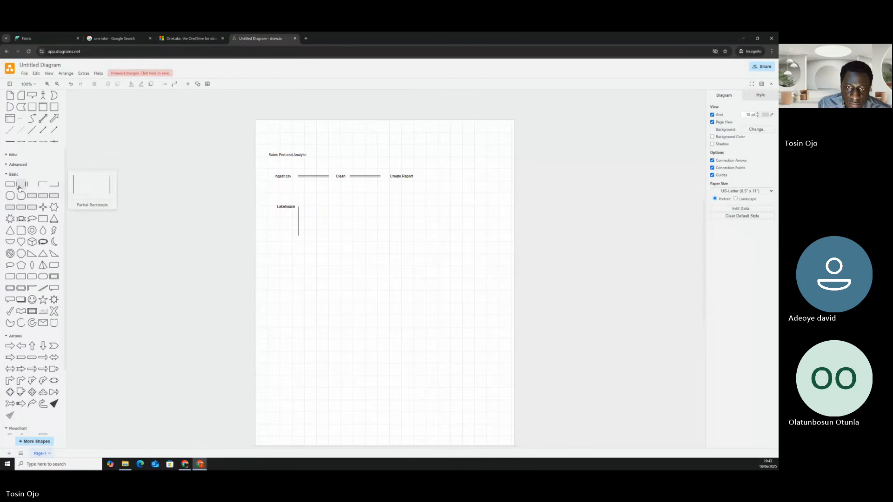
# Add a second line running horizontally from the top of the vertical line beside Lakehouse.
pyautogui.click(31, 131)
pyautogui.moveTo(377, 274); pyautogui.dragTo(307, 209)
pyautogui.click(347, 247)
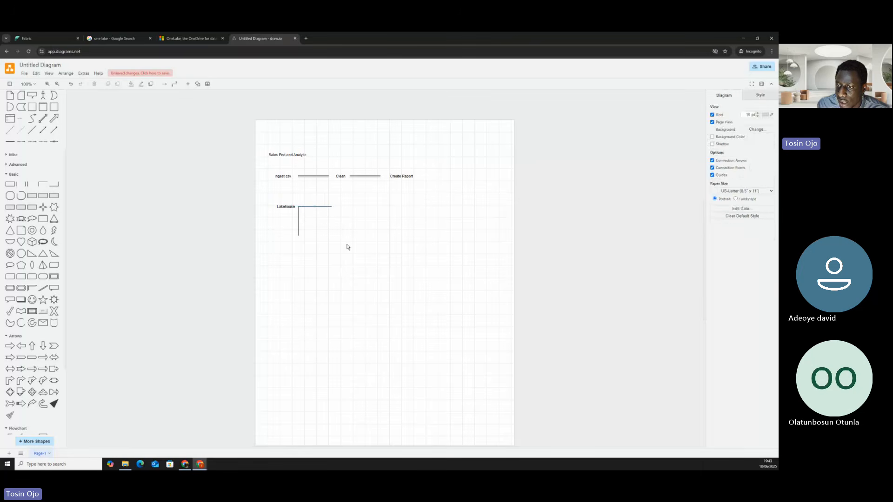
# Duplicate the horizontal line and place the copy lower down as a second branch of the vertical line.
pyautogui.click(311, 207)
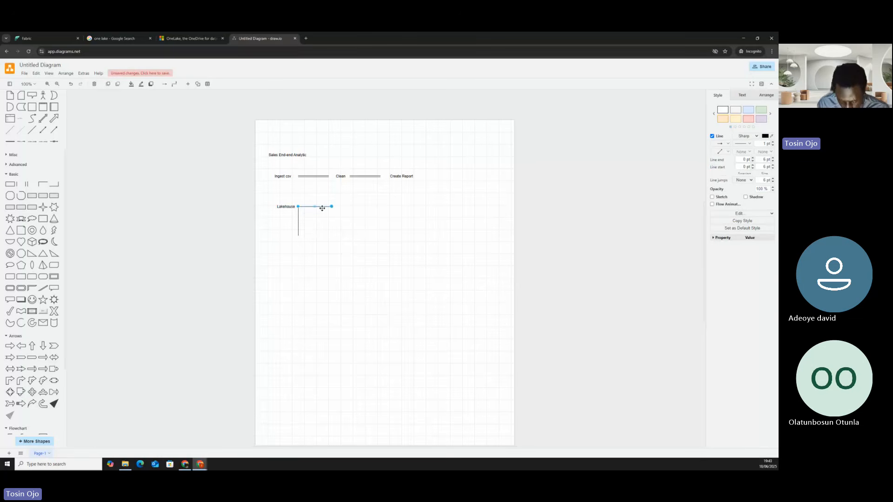
pyautogui.moveTo(322, 208)
pyautogui.mouseDown()
pyautogui.moveTo(342, 210)
pyautogui.moveTo(319, 236)
pyautogui.moveTo(320, 222)
pyautogui.mouseUp()
pyautogui.click(367, 223)
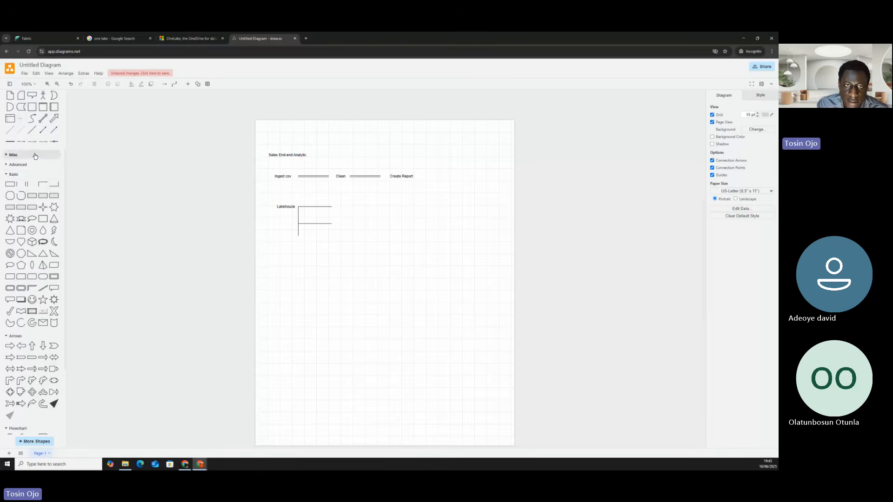
# Add a text label reading Table at the end of the upper Lakehouse branch line.
pyautogui.scroll(2, 34, 152)
pyautogui.scroll(-2, 34, 178)
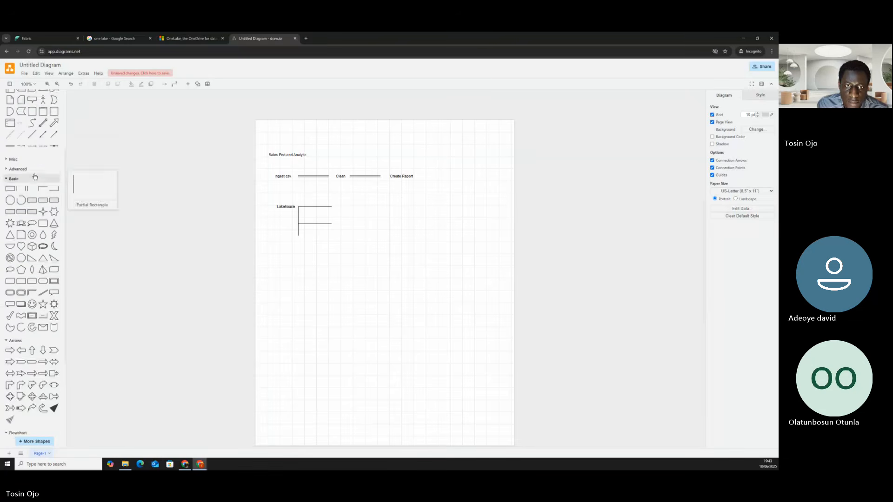
pyautogui.scroll(2, 34, 177)
pyautogui.click(31, 143)
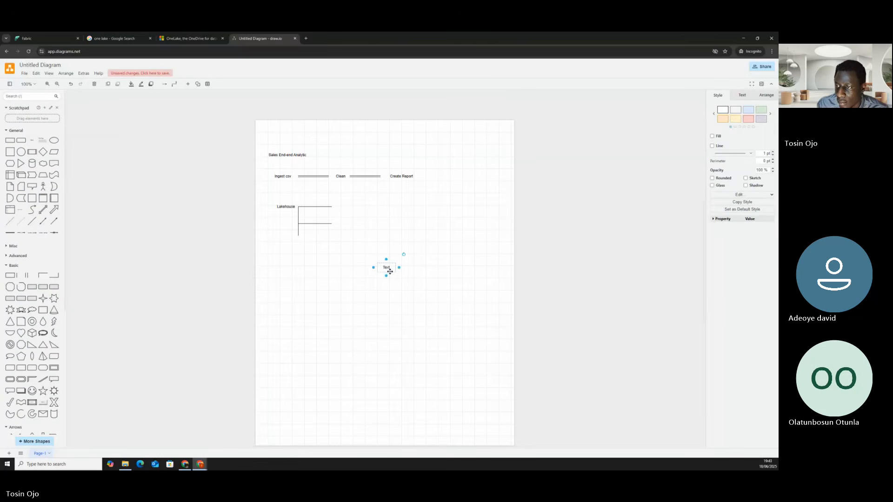
pyautogui.moveTo(385, 263); pyautogui.dragTo(349, 207)
pyautogui.doubleClick(341, 209)
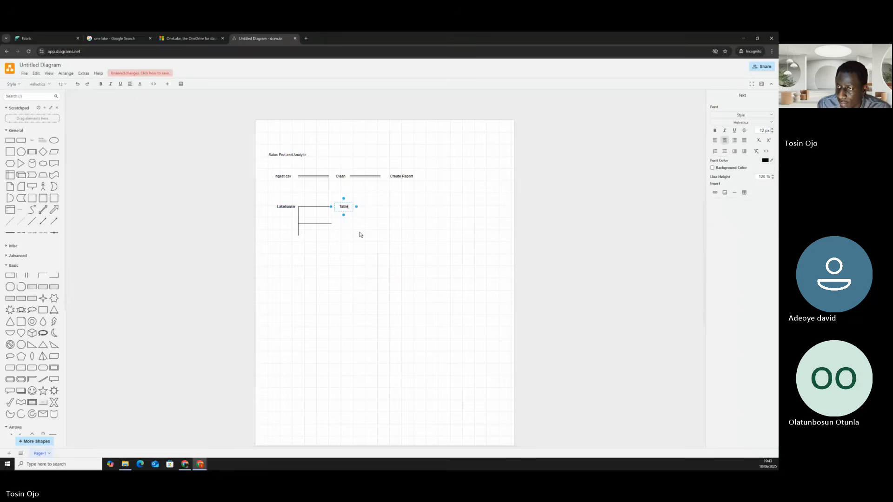
pyautogui.press('Escape')
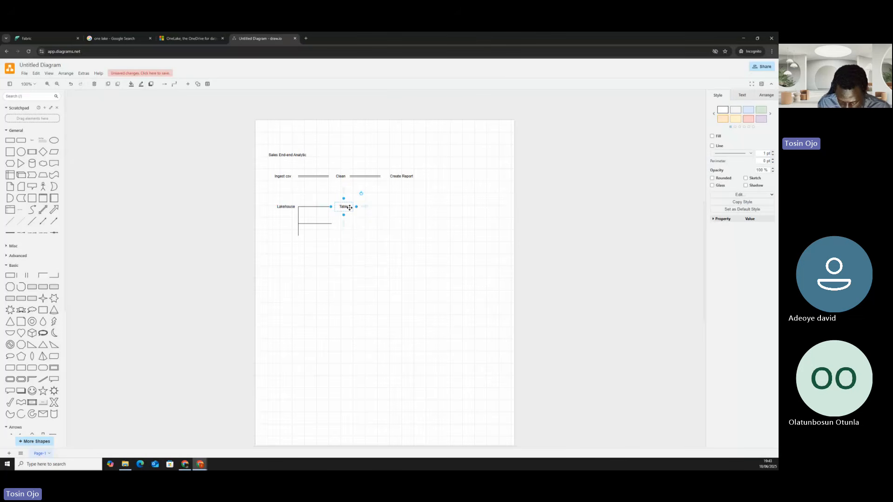
# Duplicate the Table label, place the copy at the end of the lower branch line, and change its text to File.
pyautogui.moveTo(350, 208); pyautogui.dragTo(346, 225)
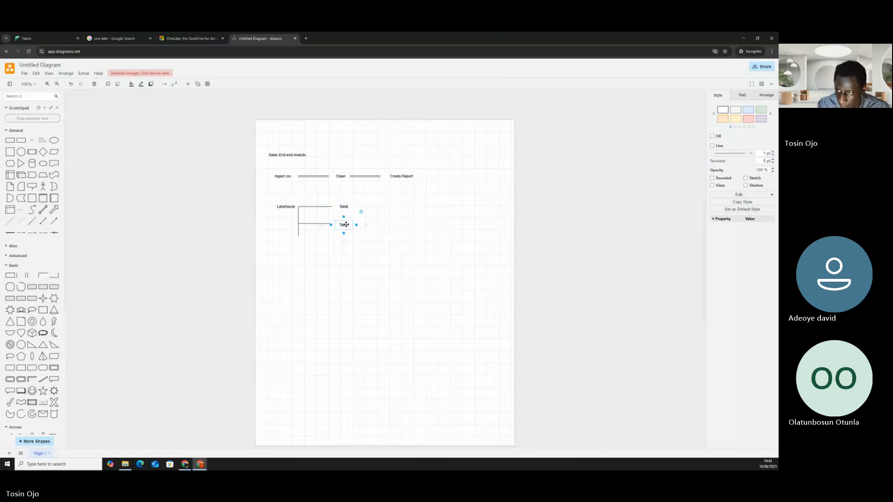
pyautogui.doubleClick(346, 225)
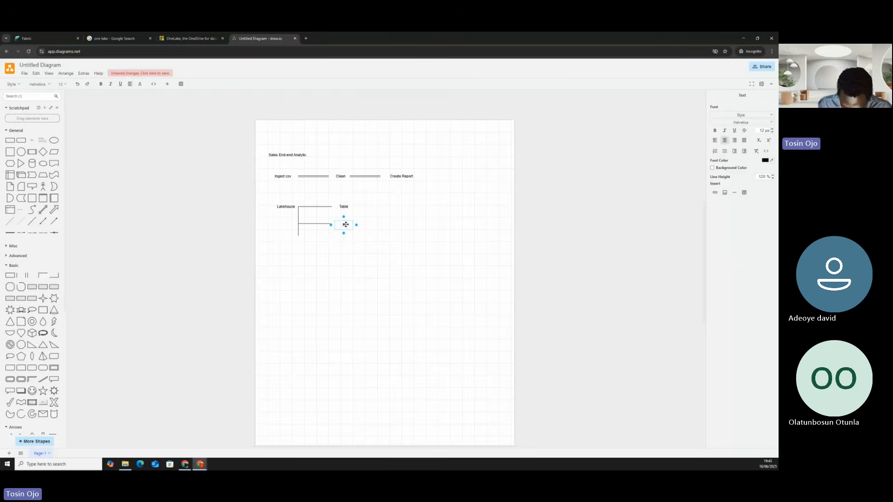
pyautogui.write('File')
pyautogui.click(396, 252)
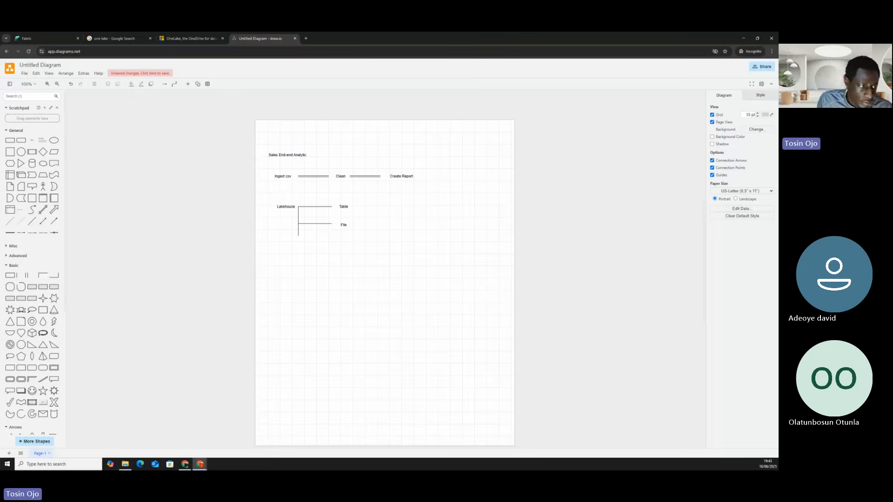
pyautogui.click(349, 225)
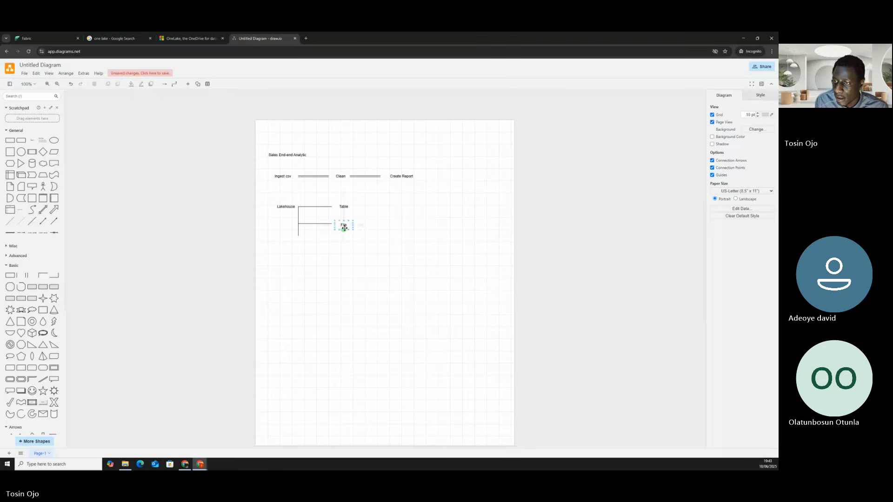
pyautogui.click(344, 225)
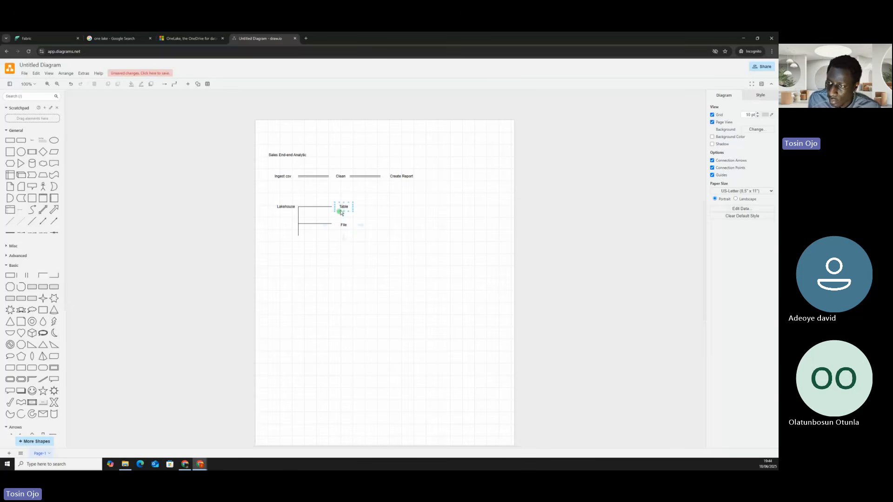
pyautogui.click(342, 207)
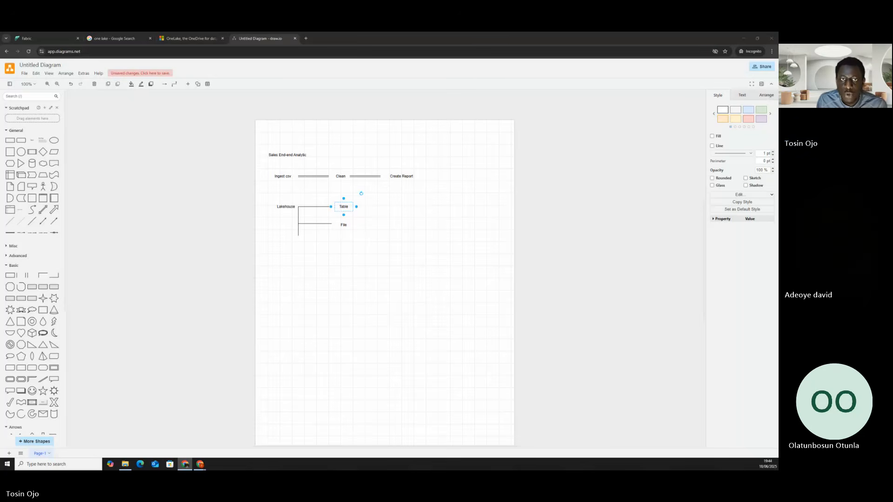
# Switch to Microsoft Fabric and open the form for creating a new workspace.
pyautogui.click(28, 39)
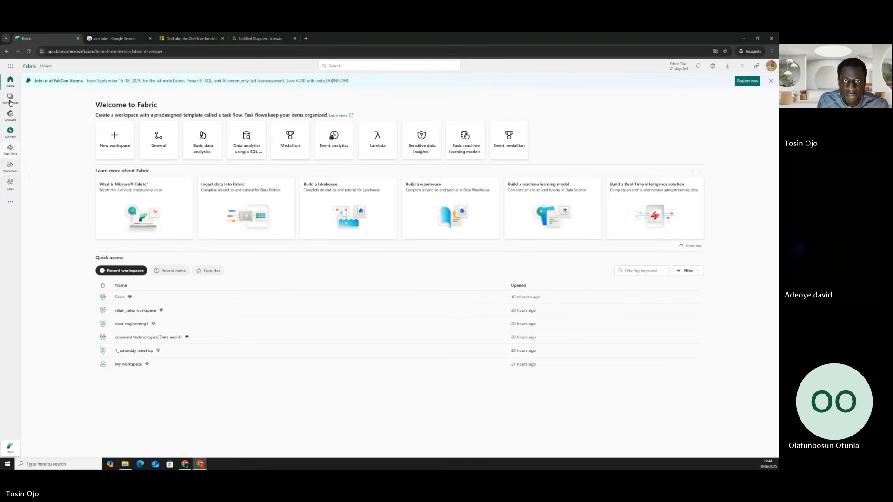
pyautogui.click(10, 98)
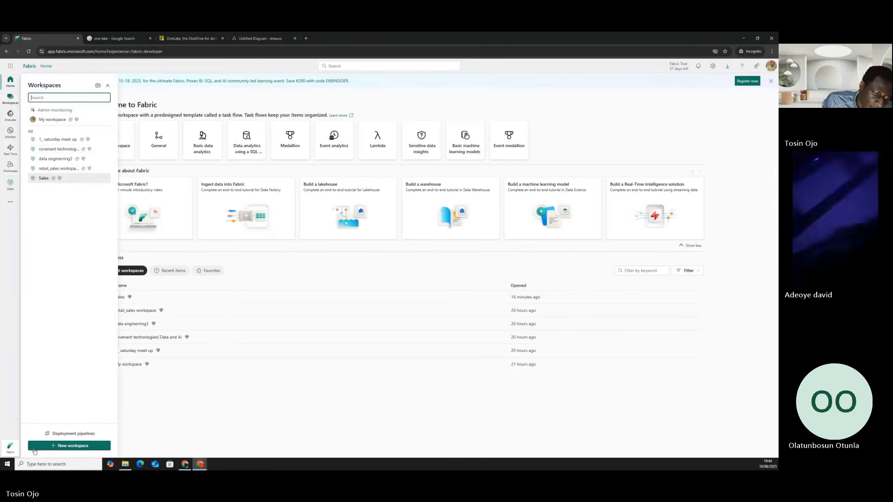
pyautogui.click(10, 97)
pyautogui.click(10, 97)
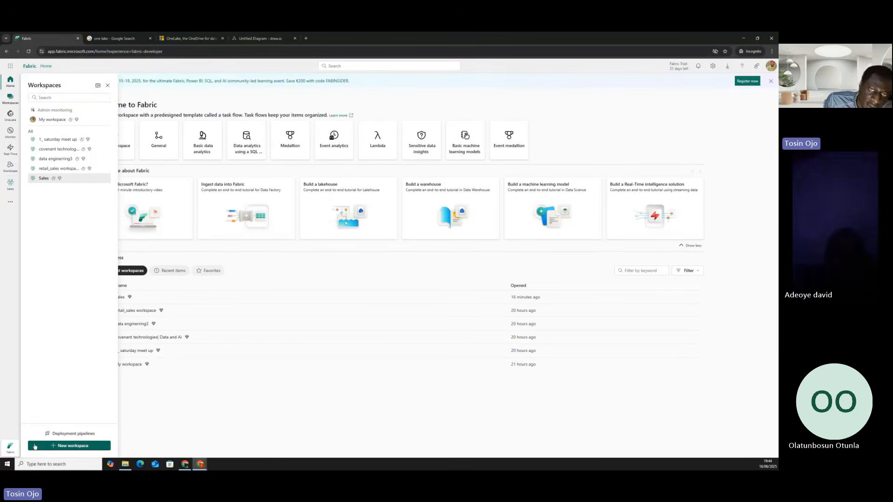
pyautogui.click(30, 446)
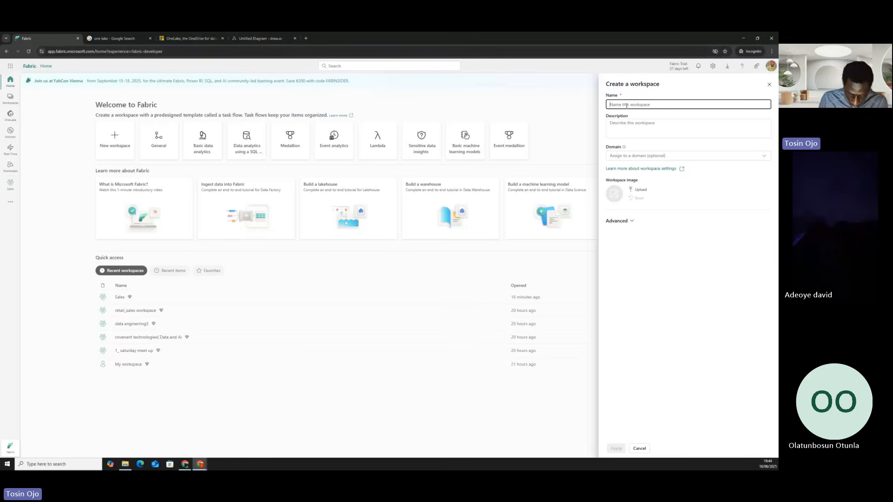
# Name the new workspace Sales_Analytics and create it with the other settings left at their defaults.
pyautogui.write('Sal')
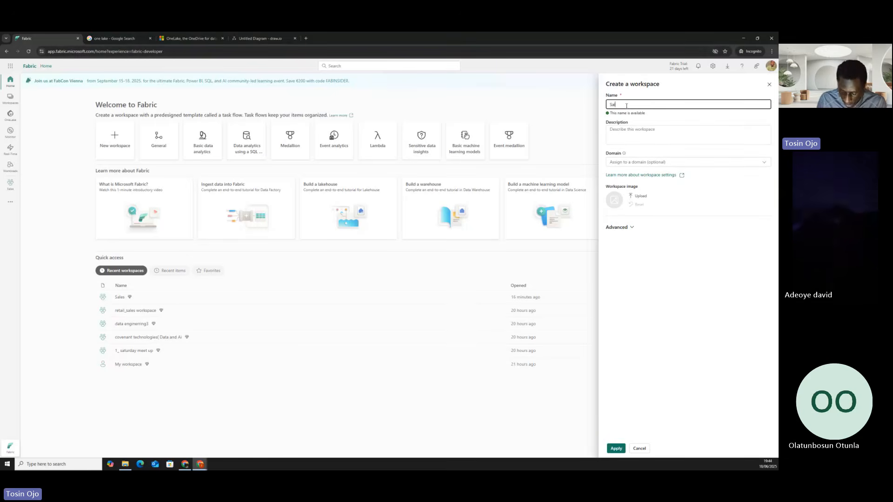
pyautogui.write('es_')
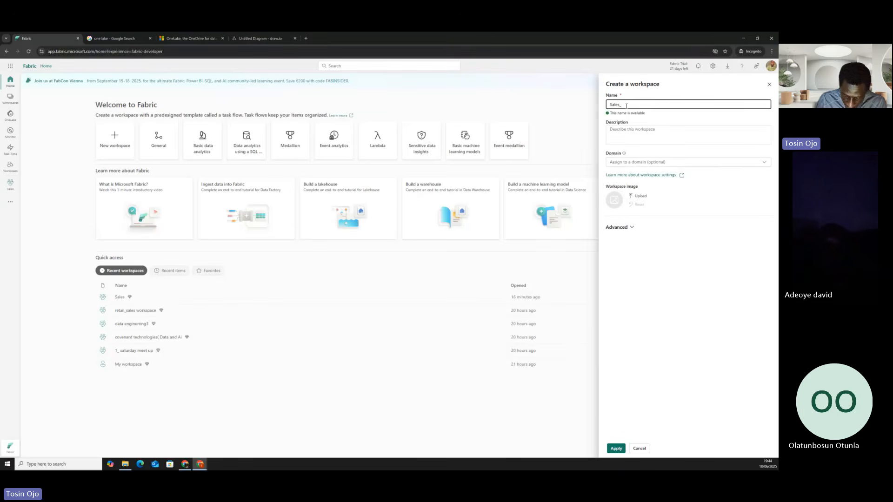
pyautogui.write('Te')
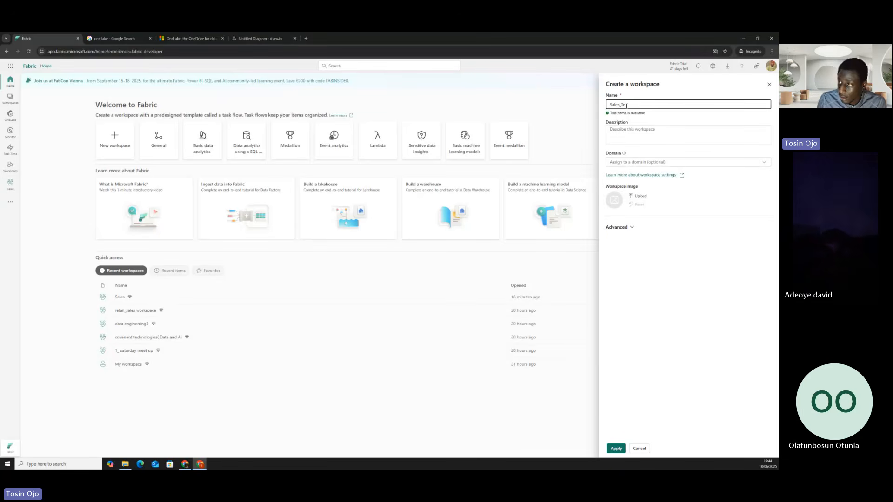
pyautogui.press('BackSpace')
pyautogui.press('BackSpace')
pyautogui.write('Ana')
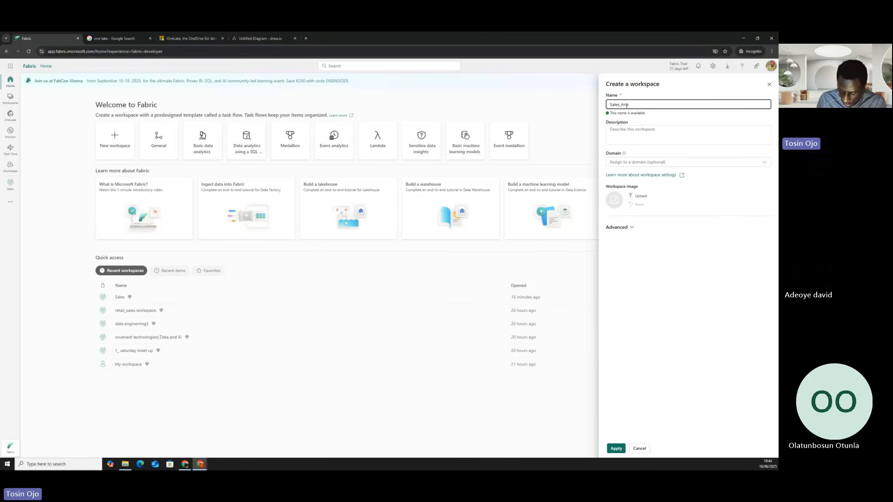
pyautogui.write('lytics')
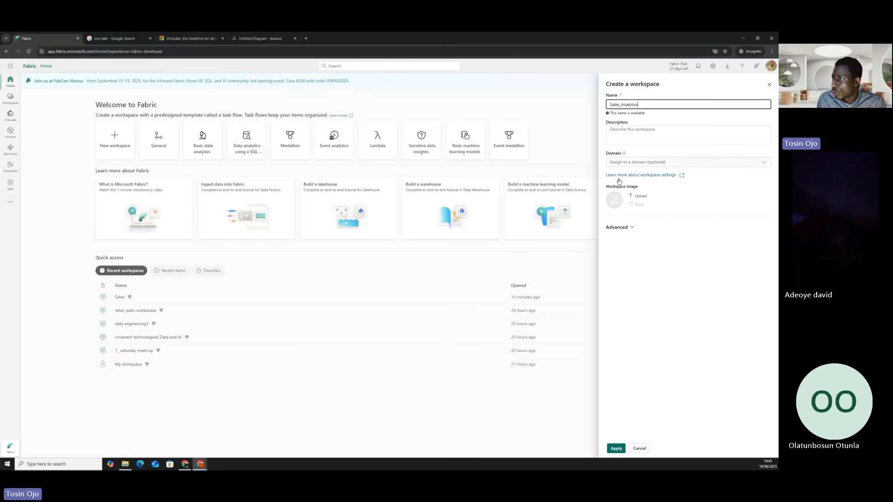
pyautogui.click(616, 448)
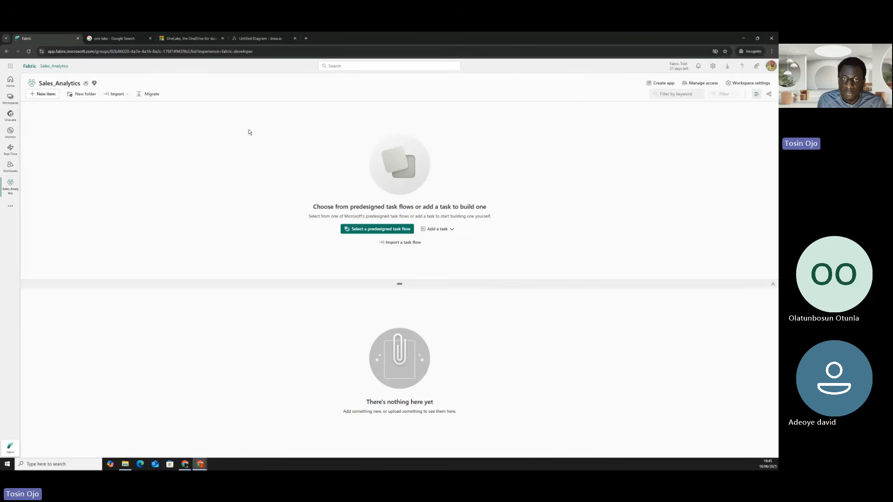
# Browse the item types available for the Sales_Analytics workspace and start a new Lakehouse from the data storage items.
pyautogui.click(46, 97)
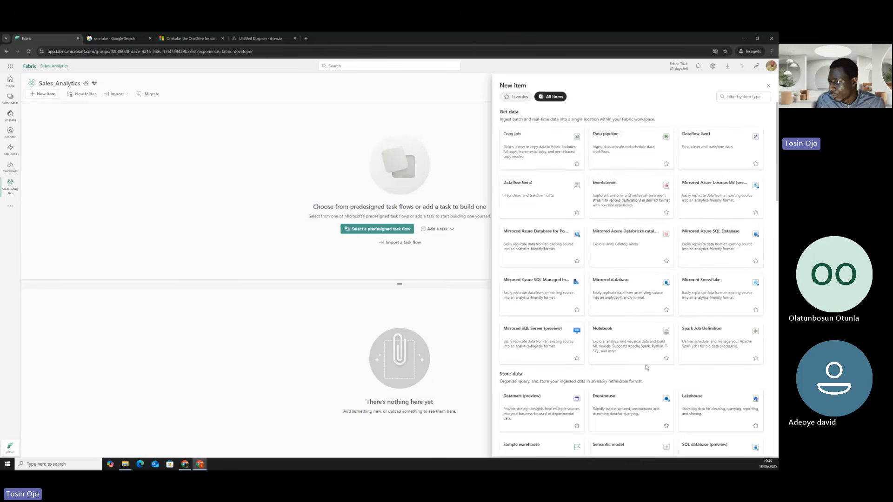
pyautogui.scroll(-3, 639, 303)
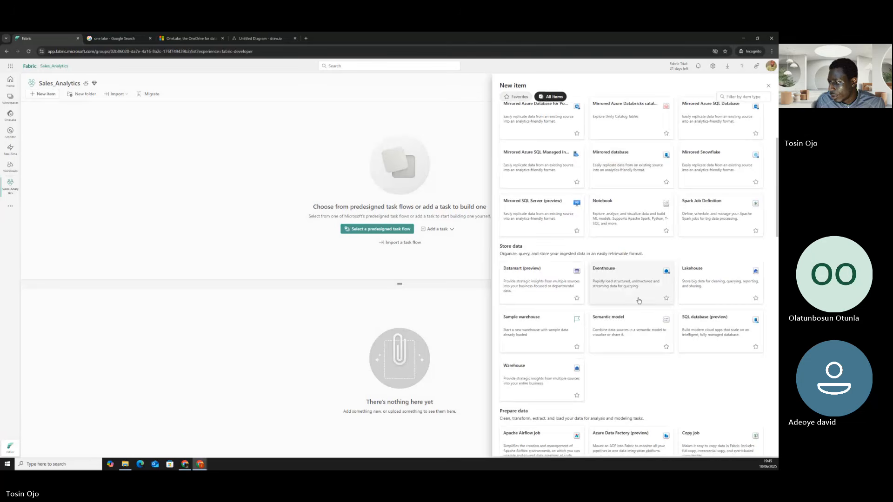
pyautogui.scroll(-5, 639, 300)
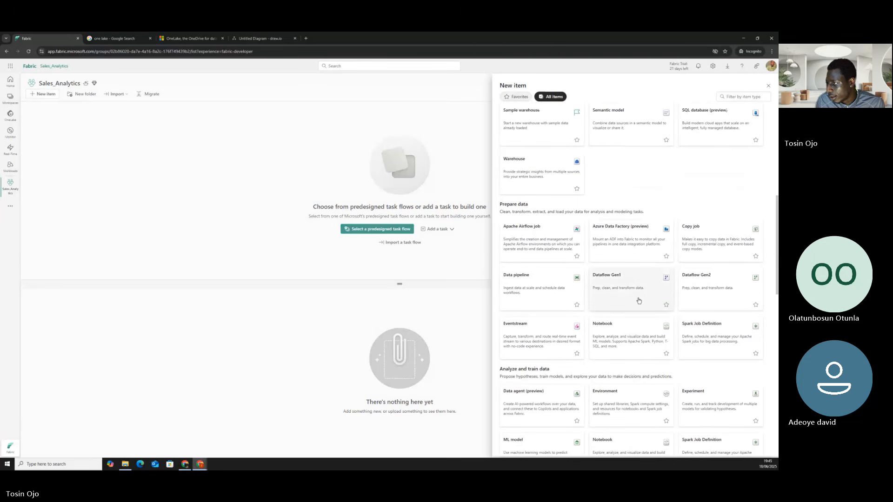
pyautogui.scroll(-2, 640, 300)
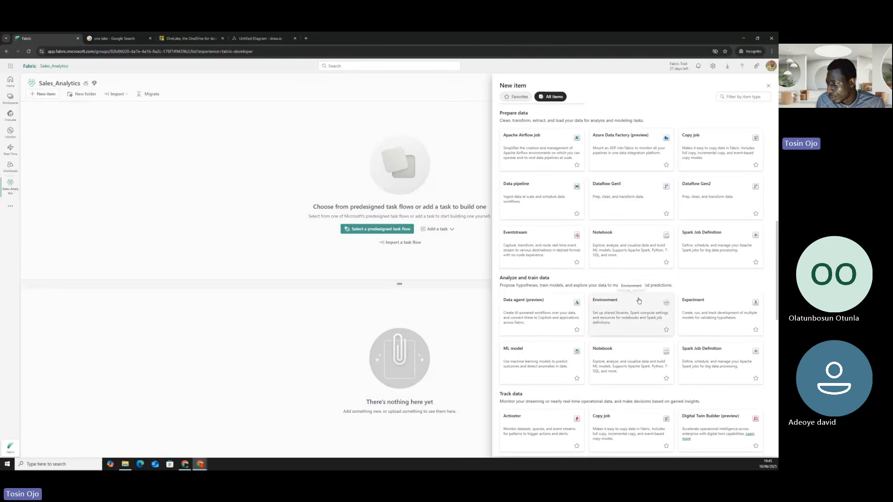
pyautogui.scroll(5, 639, 300)
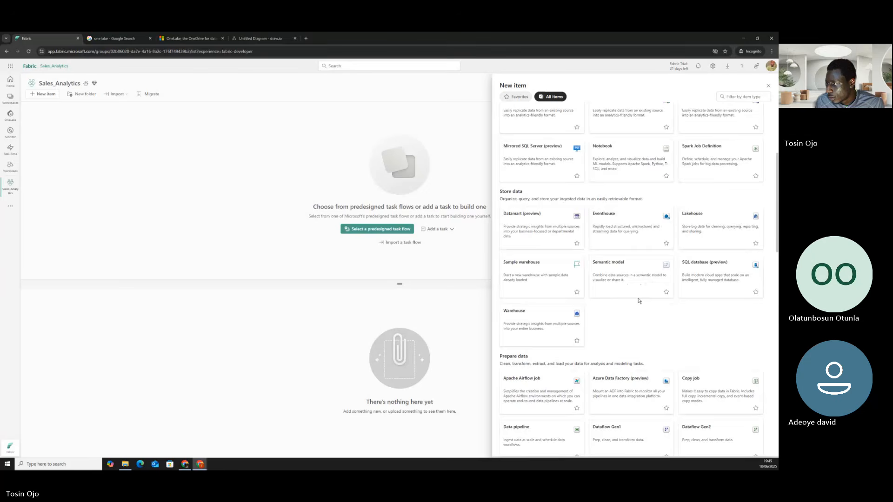
pyautogui.scroll(4, 639, 301)
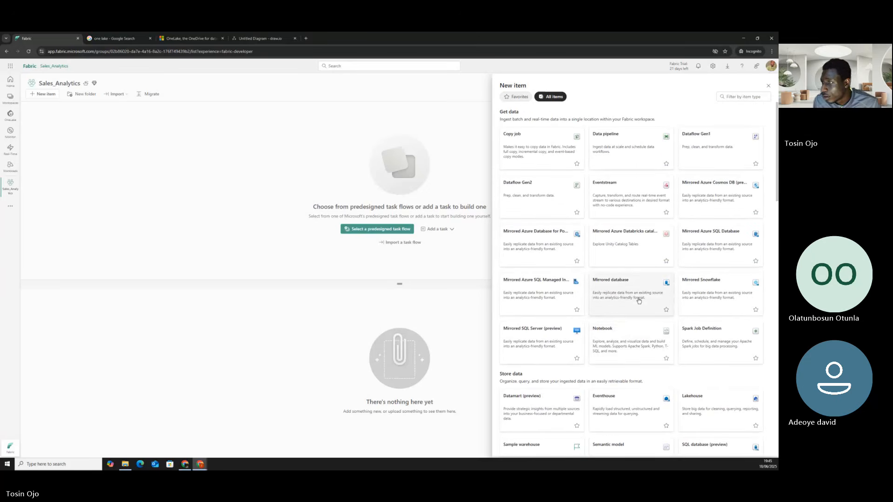
pyautogui.scroll(-1, 665, 335)
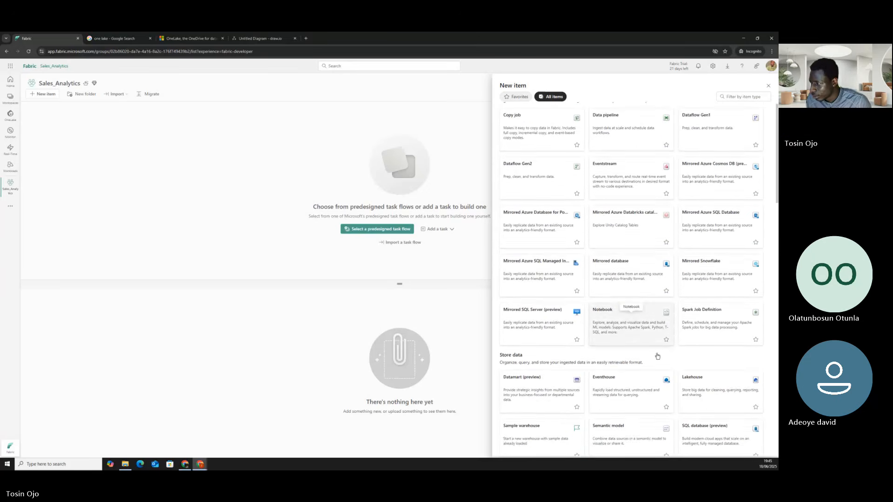
pyautogui.click(701, 353)
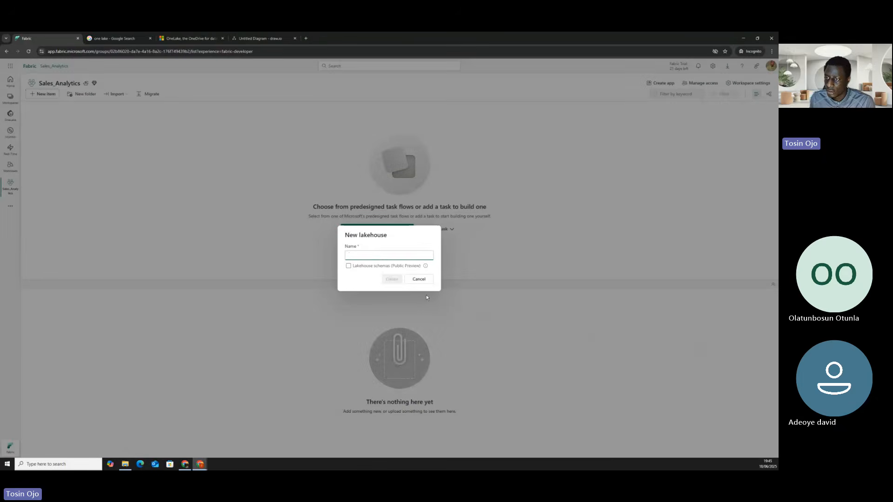
# Name the new lakehouse Lakehouse1 and create it without enabling lakehouse schemas.
pyautogui.click(360, 256)
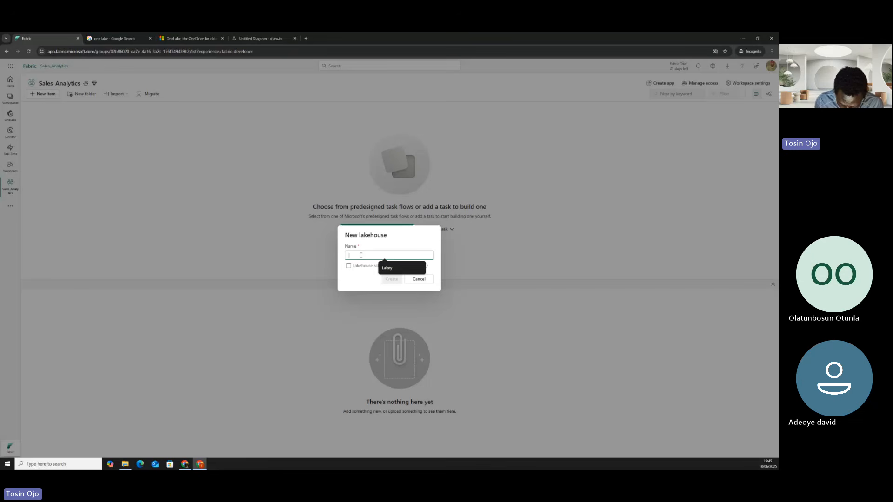
pyautogui.write('la')
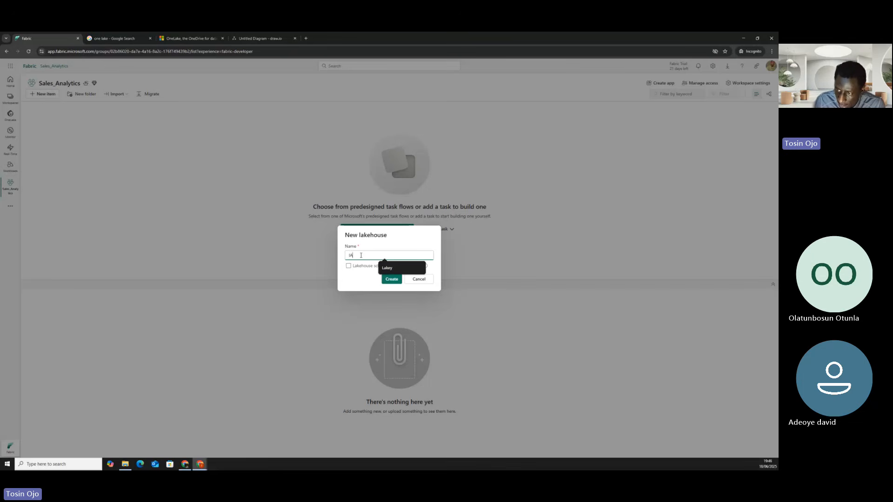
pyautogui.press('BackSpace')
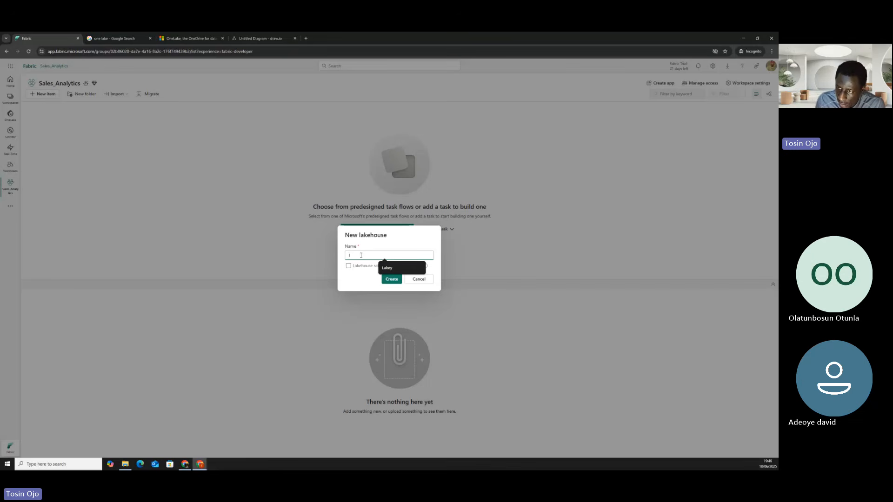
pyautogui.press('BackSpace')
pyautogui.write('La')
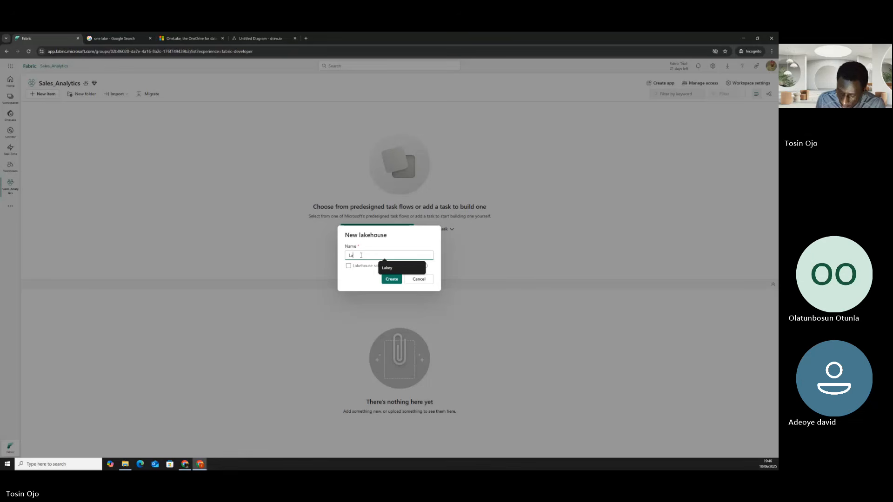
pyautogui.write('kehouse1')
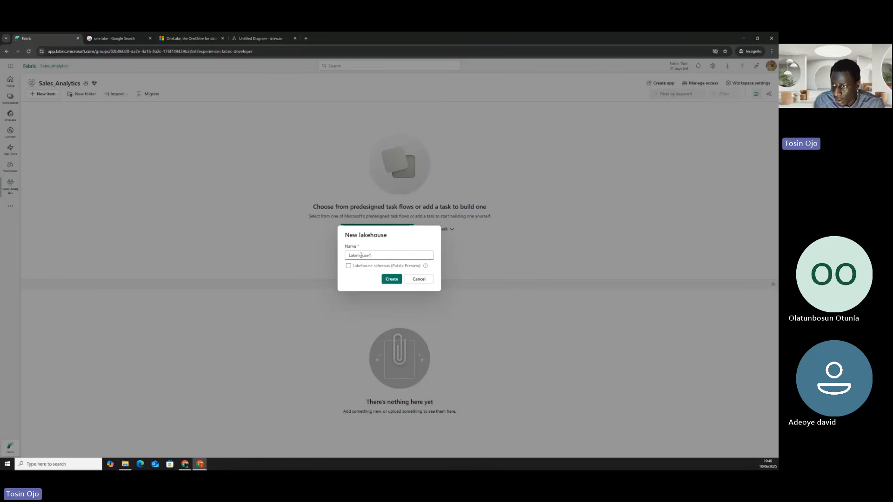
pyautogui.click(390, 280)
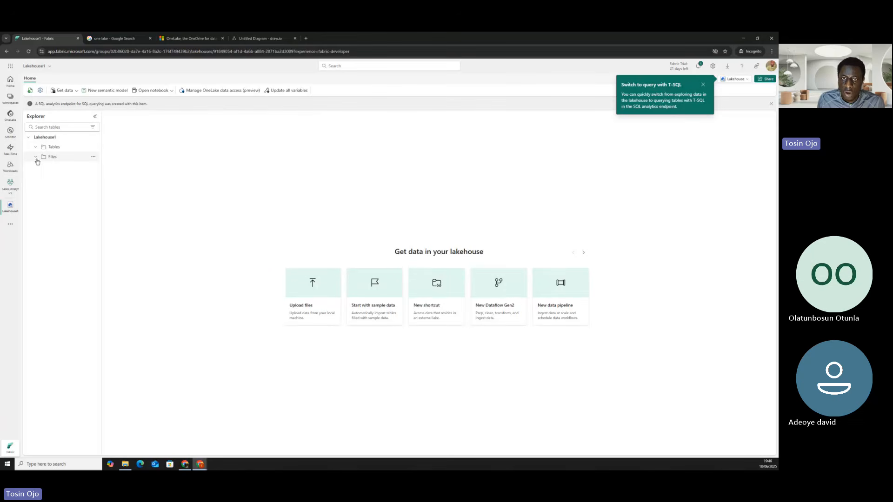
pyautogui.click(94, 158)
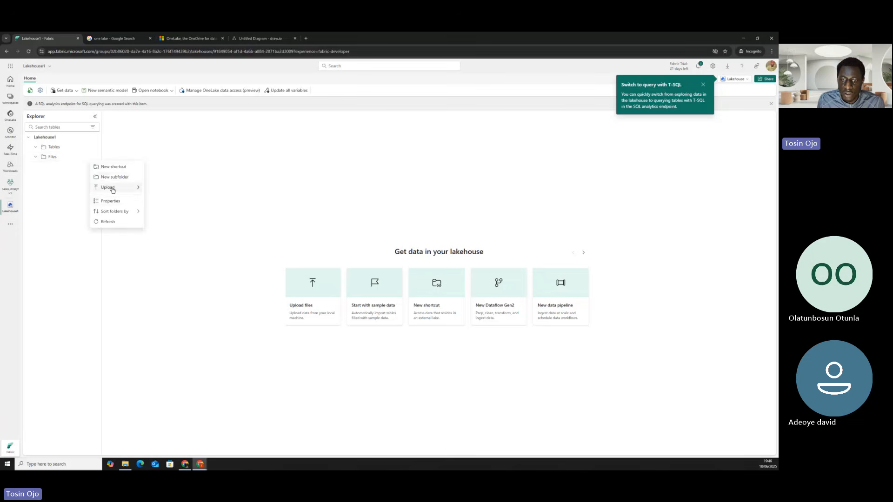
pyautogui.moveTo(113, 190)
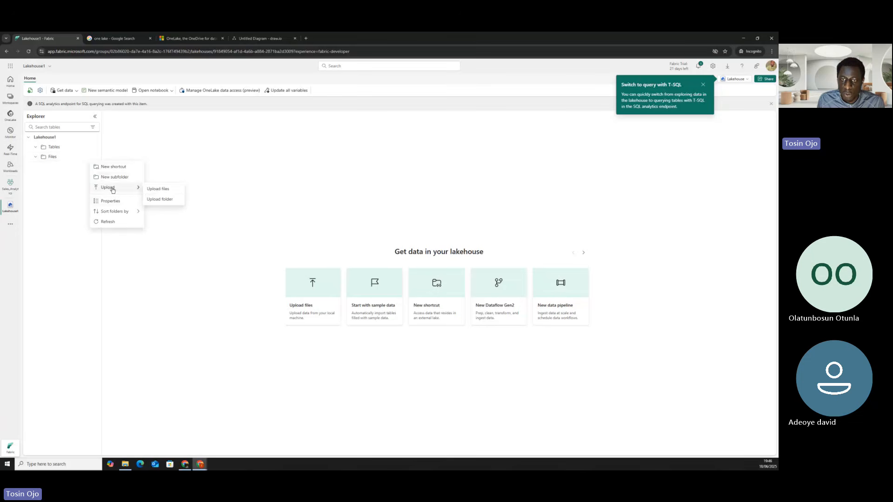
pyautogui.click(158, 189)
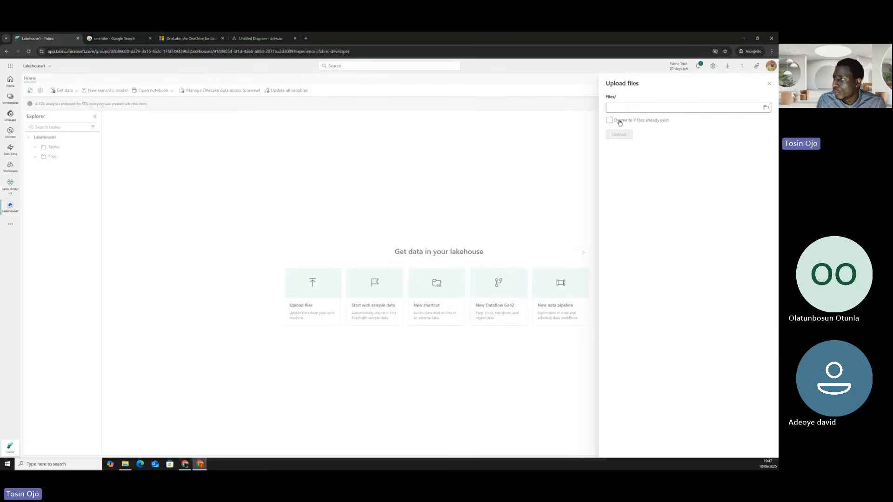
pyautogui.click(766, 108)
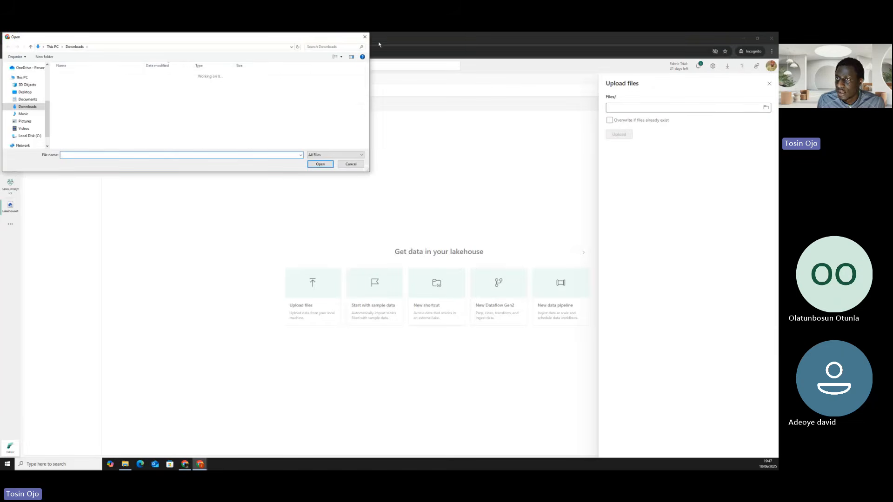
pyautogui.click(366, 37)
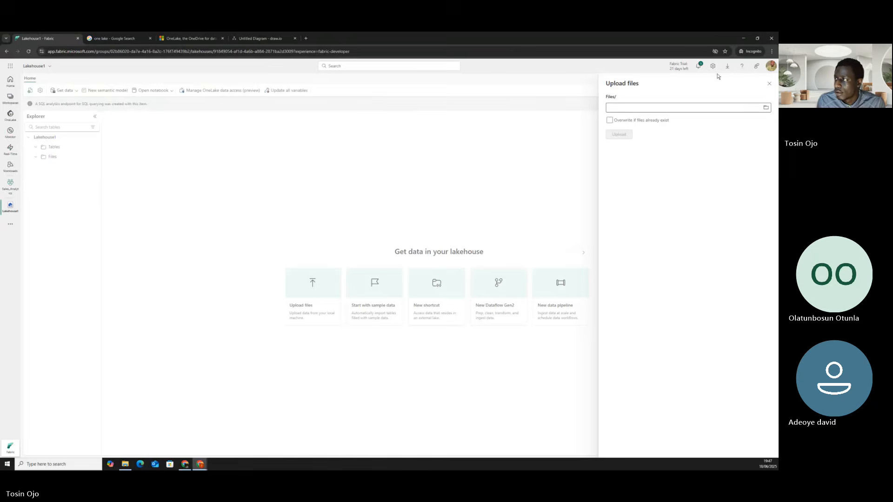
pyautogui.click(770, 84)
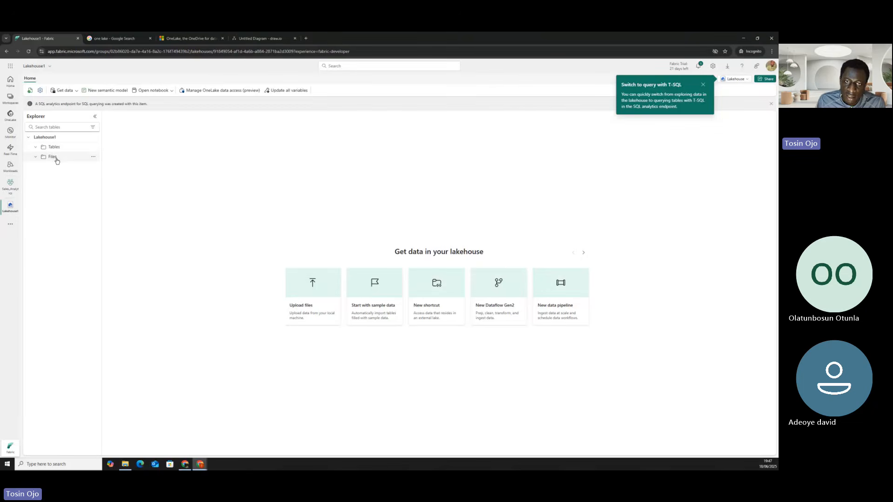
# Upload retail_sales_data_500.csv from the Downloads folder into the Files section of Lakehouse1, without overwriting existing files.
pyautogui.click(93, 158)
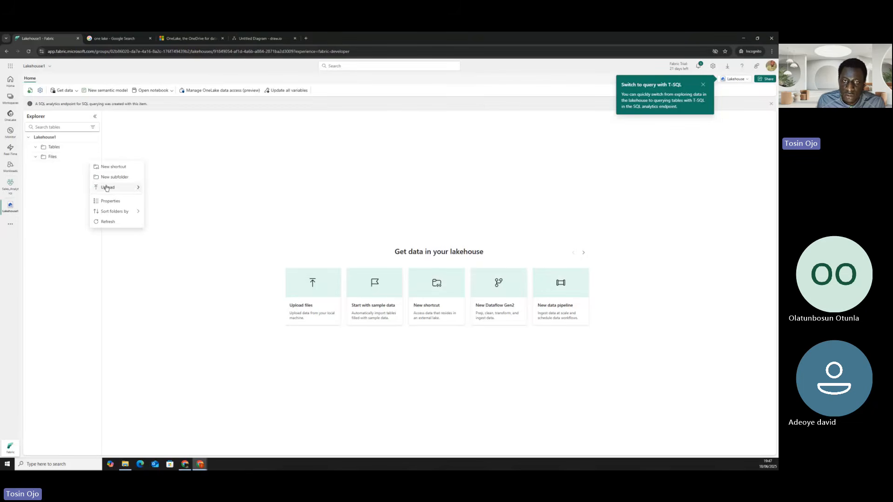
pyautogui.moveTo(137, 191)
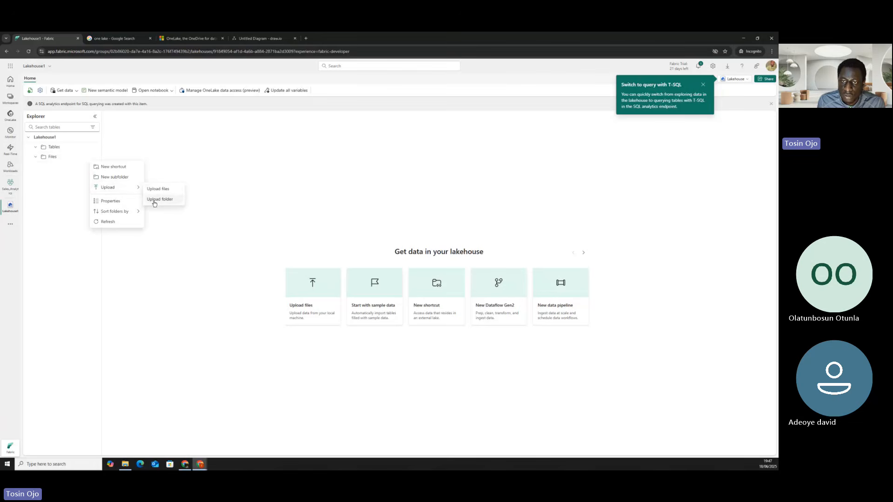
pyautogui.click(158, 191)
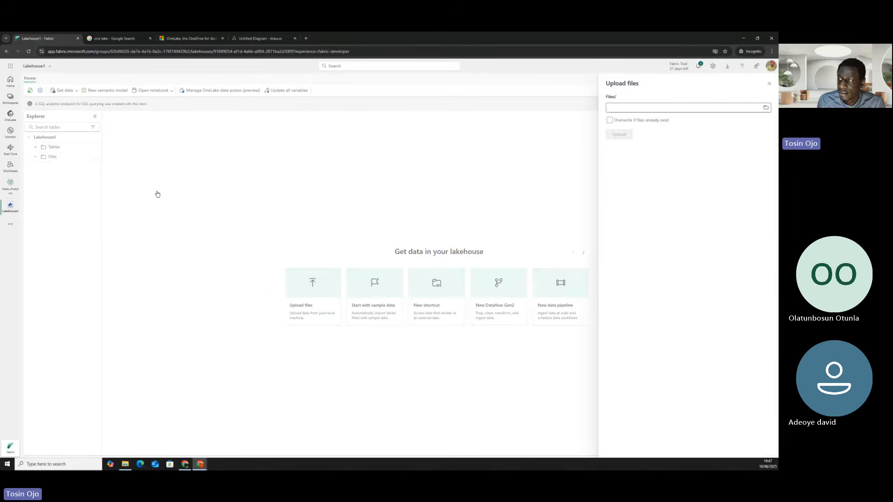
pyautogui.click(766, 108)
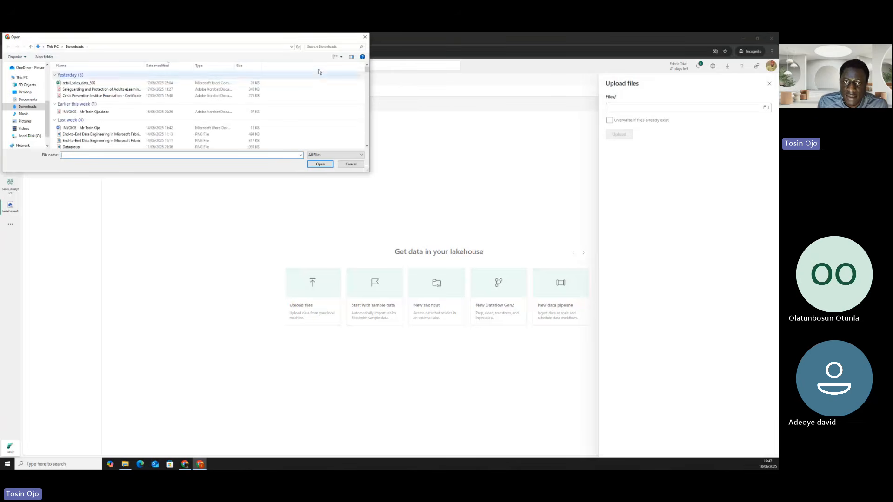
pyautogui.click(327, 166)
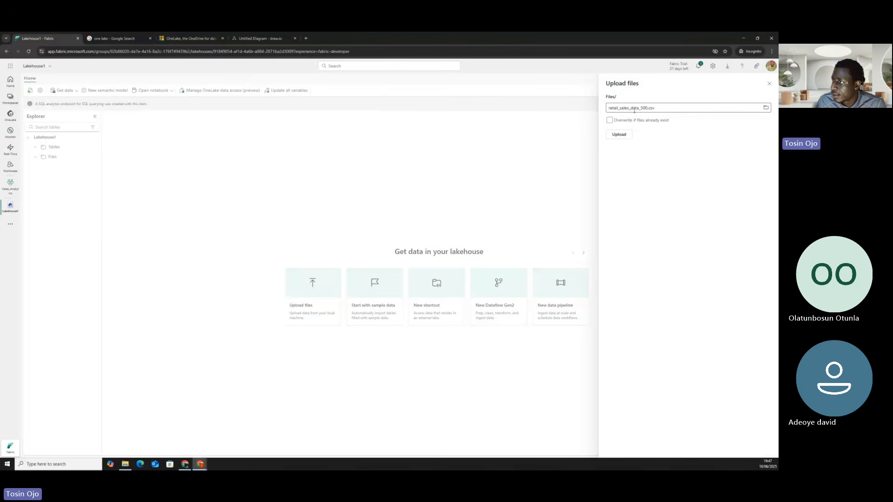
pyautogui.click(620, 136)
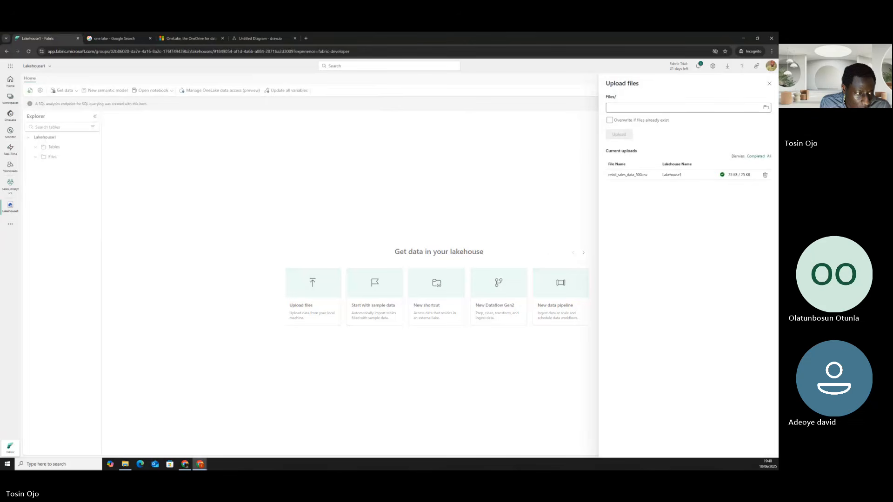
pyautogui.hotkey('alt', 'Tab')
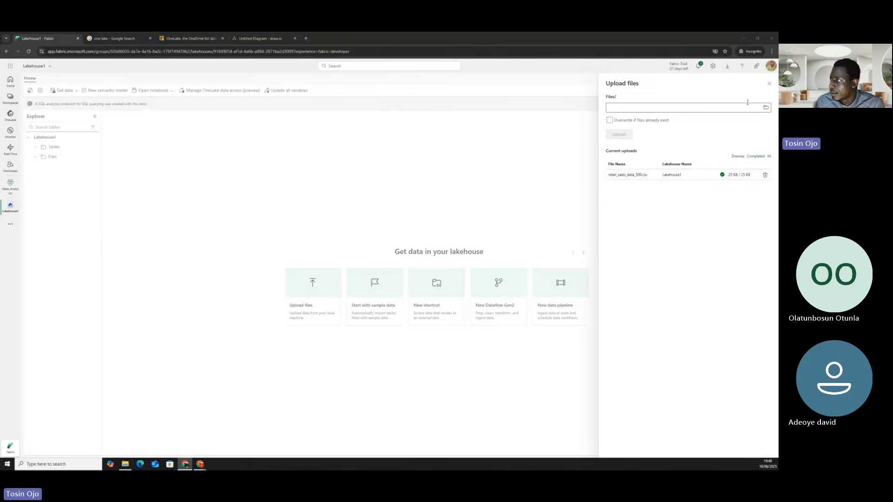
pyautogui.click(769, 84)
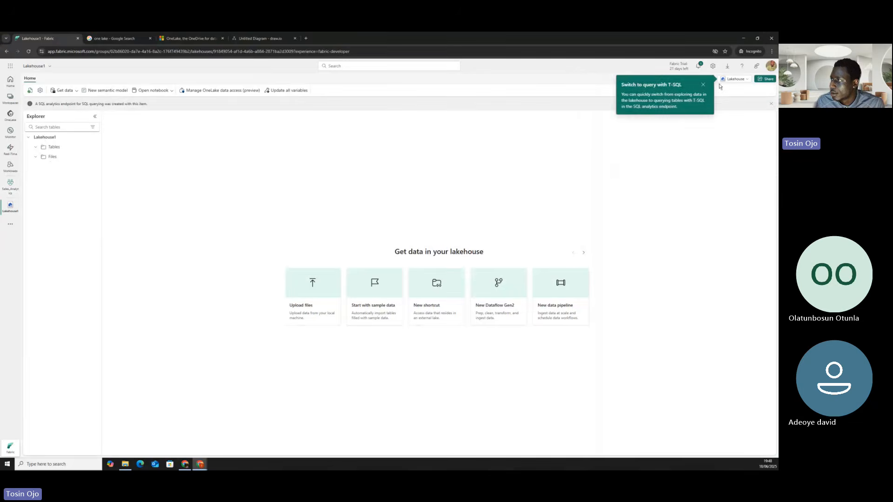
pyautogui.click(702, 85)
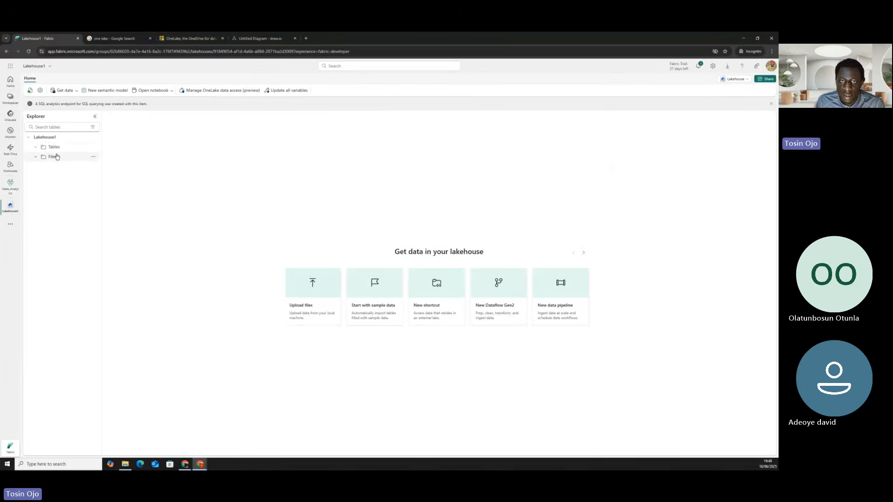
# Refresh the lakehouse and preview the rows of retail_sales_data_500.csv in its Files section.
pyautogui.click(30, 91)
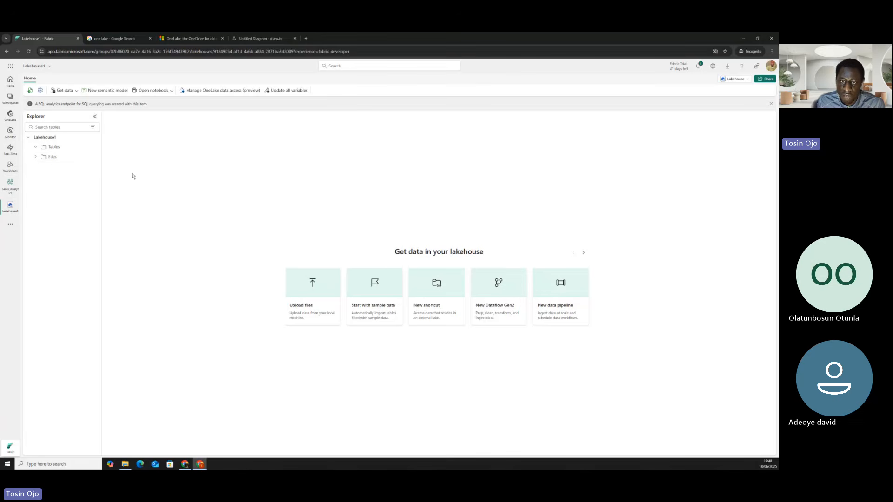
pyautogui.click(52, 156)
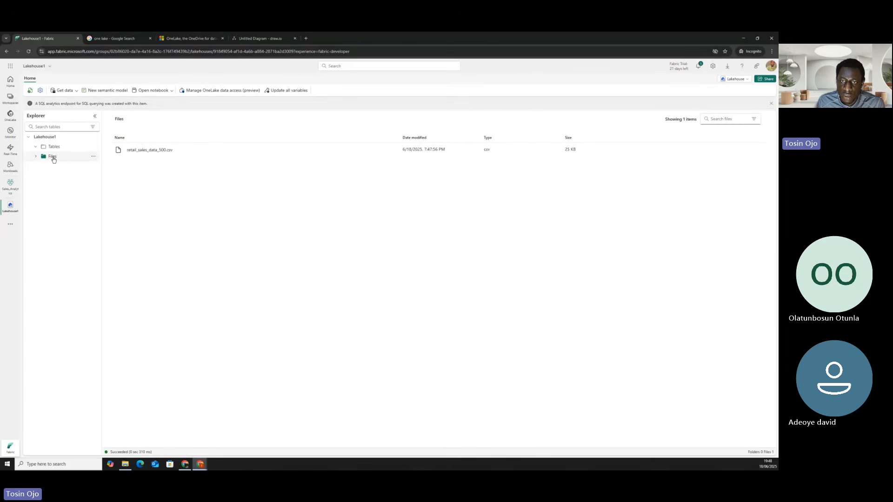
pyautogui.click(150, 154)
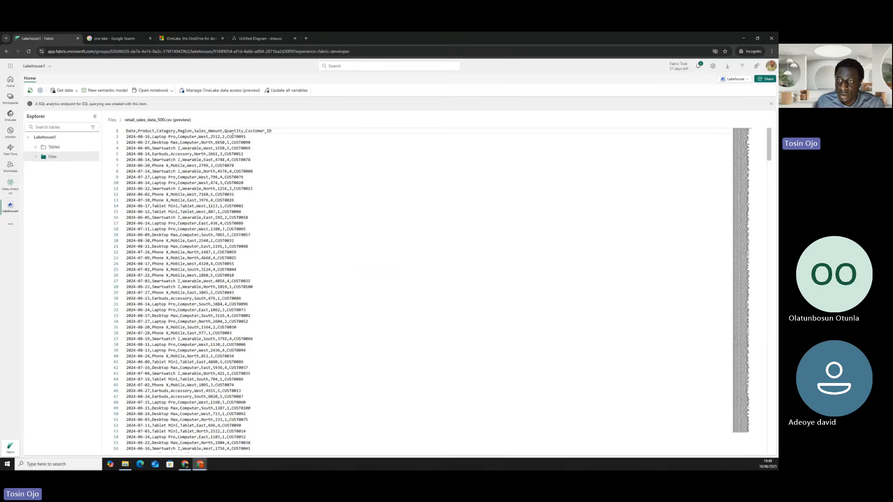
pyautogui.click(184, 172)
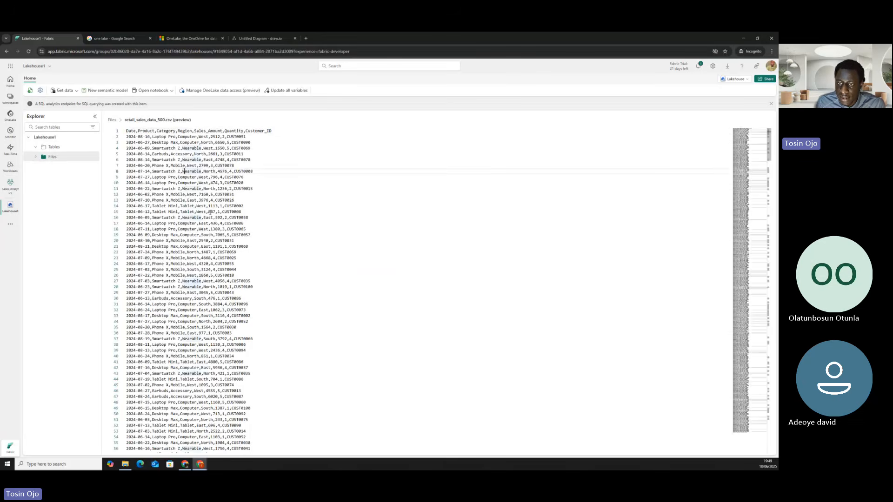
pyautogui.click(209, 212)
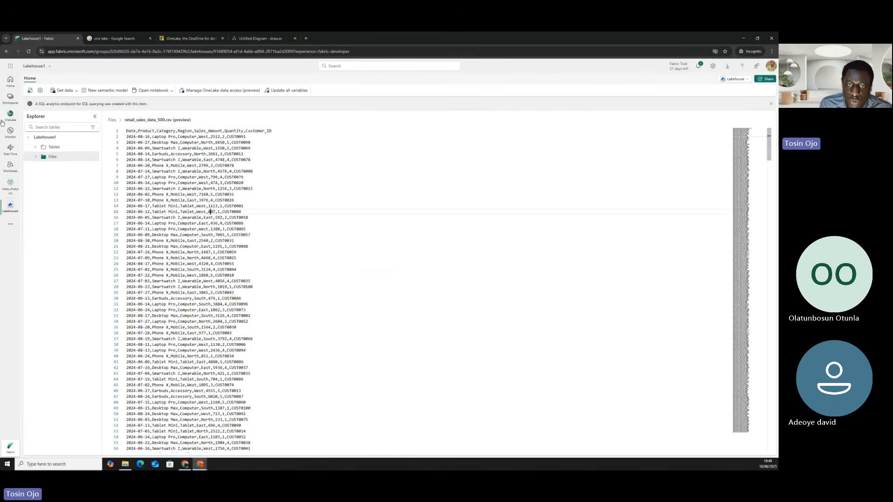
pyautogui.click(94, 158)
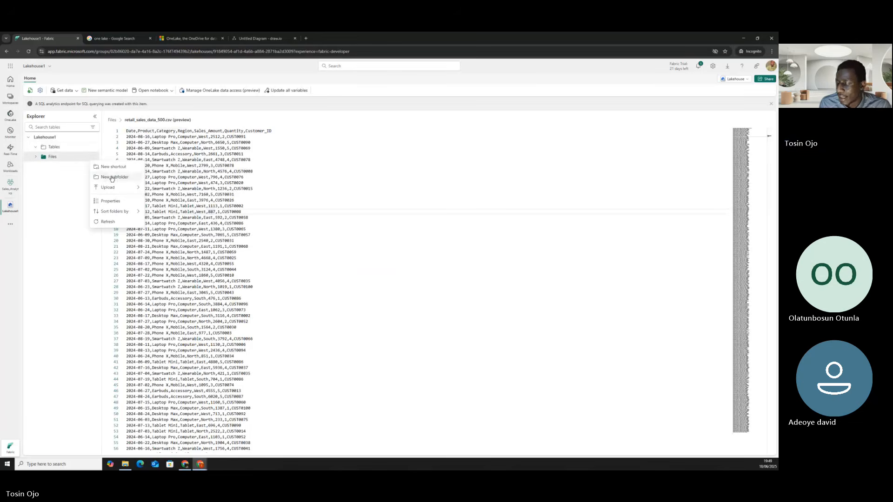
pyautogui.click(57, 149)
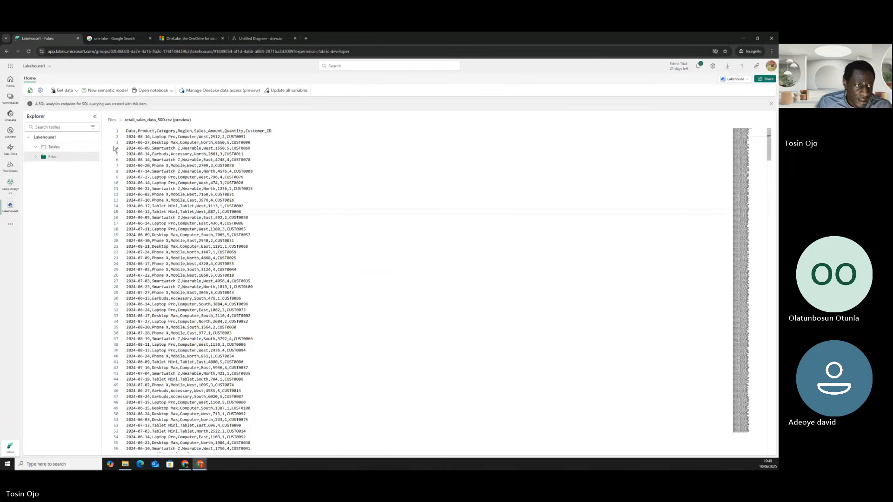
pyautogui.click(759, 38)
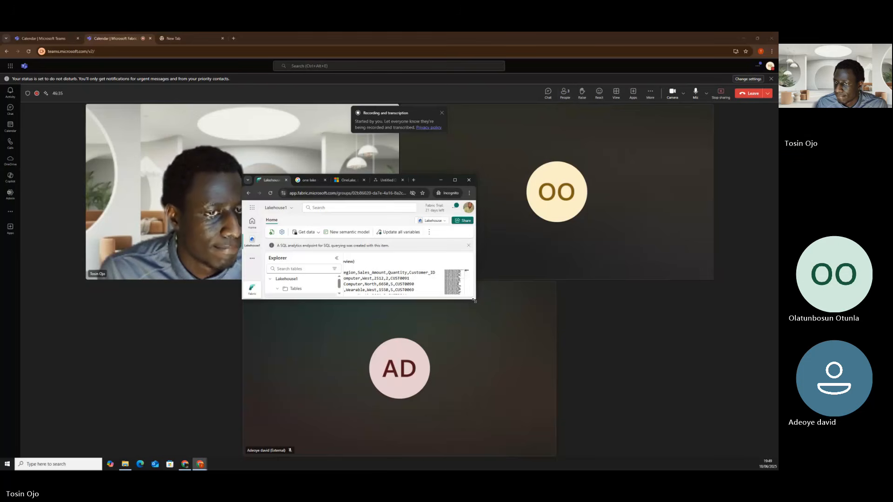
pyautogui.moveTo(474, 301); pyautogui.dragTo(524, 391)
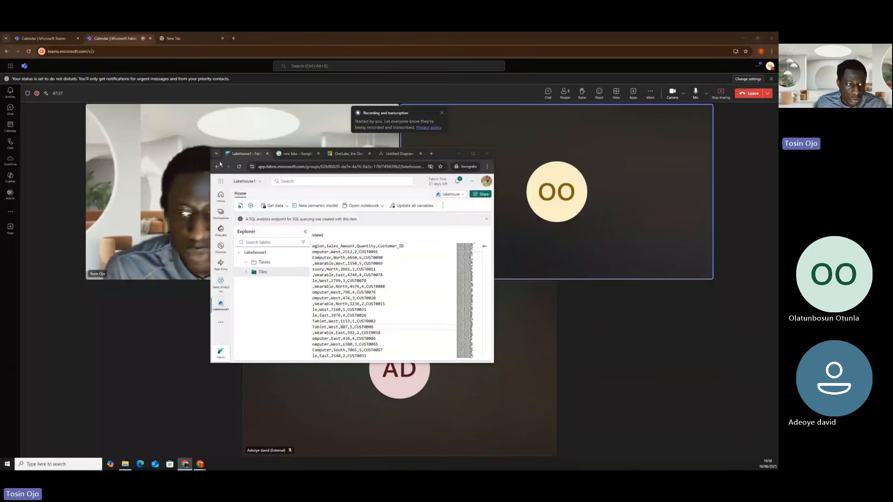
pyautogui.click(473, 154)
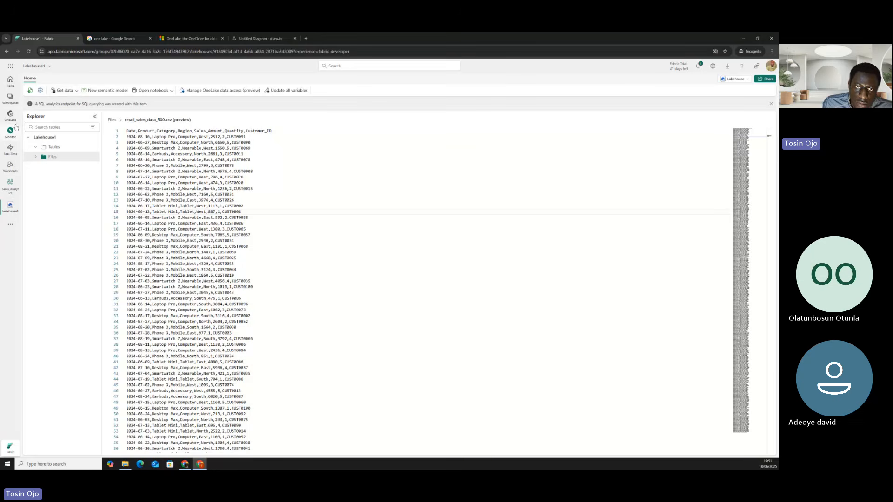
# Go to the Fabric experience's home page and open the Sales_Analytics workspace.
pyautogui.click(9, 452)
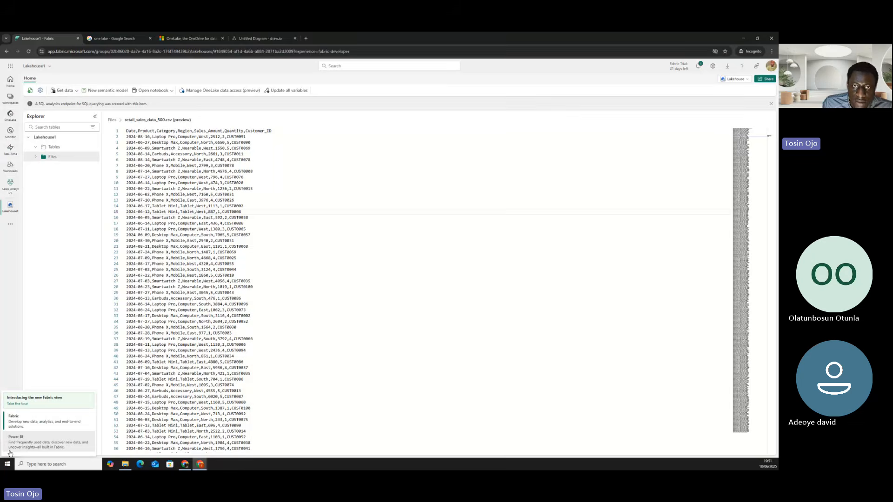
pyautogui.click(14, 422)
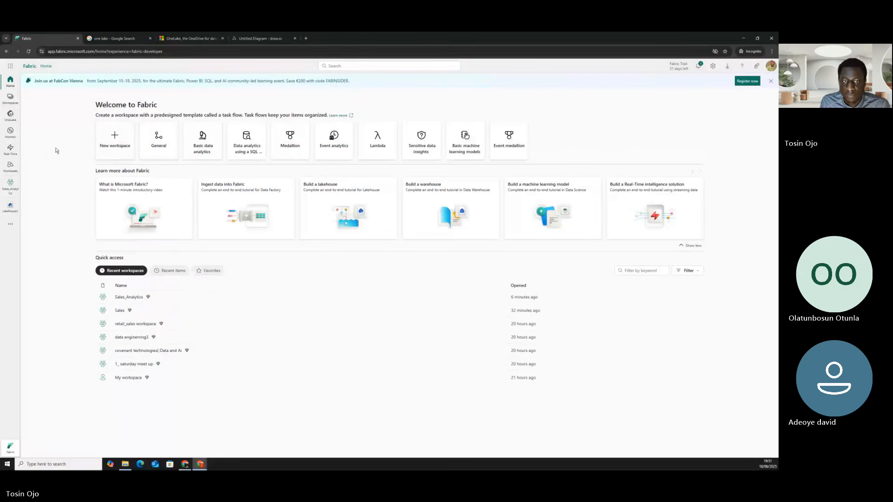
pyautogui.click(10, 181)
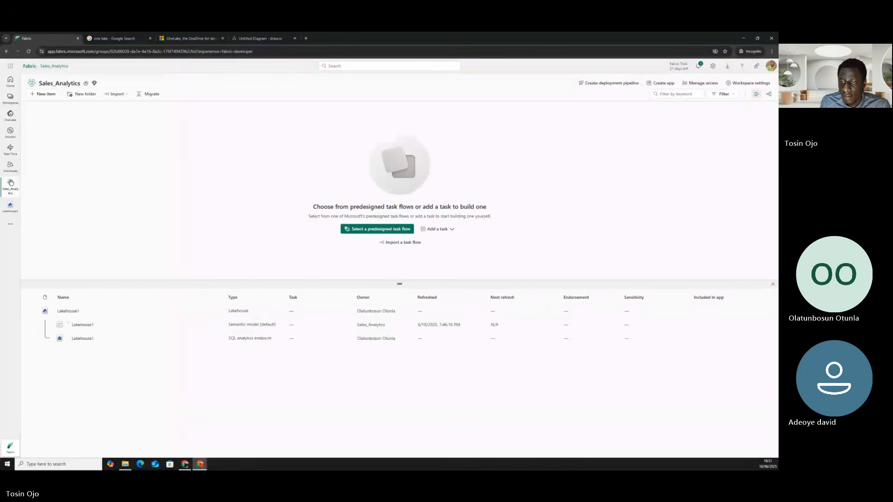
# Create a Dataflow Gen2 named Dataflow1 in the workspace with Git integration, deployment pipelines and Public API scenarios disabled.
pyautogui.click(50, 95)
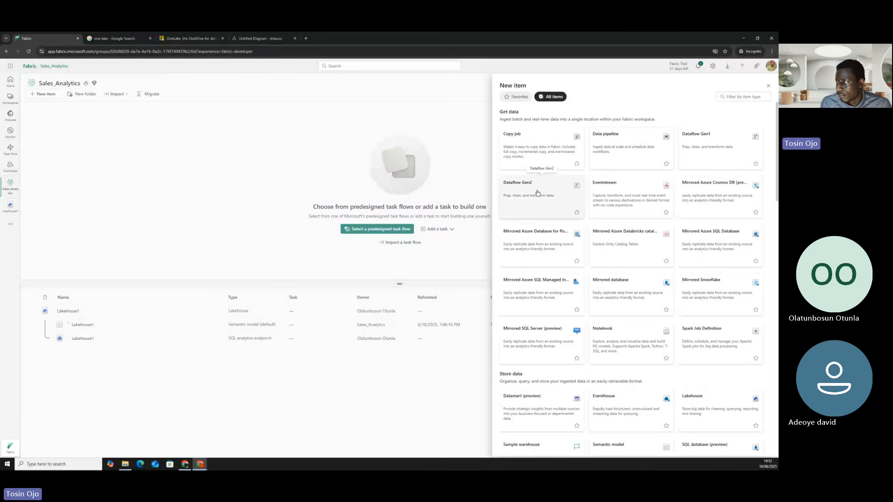
pyautogui.click(537, 193)
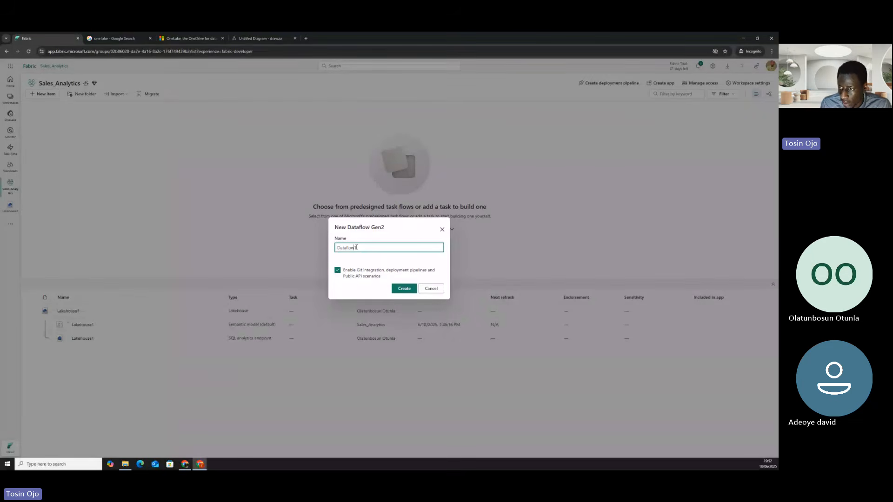
pyautogui.click(338, 271)
pyautogui.click(403, 289)
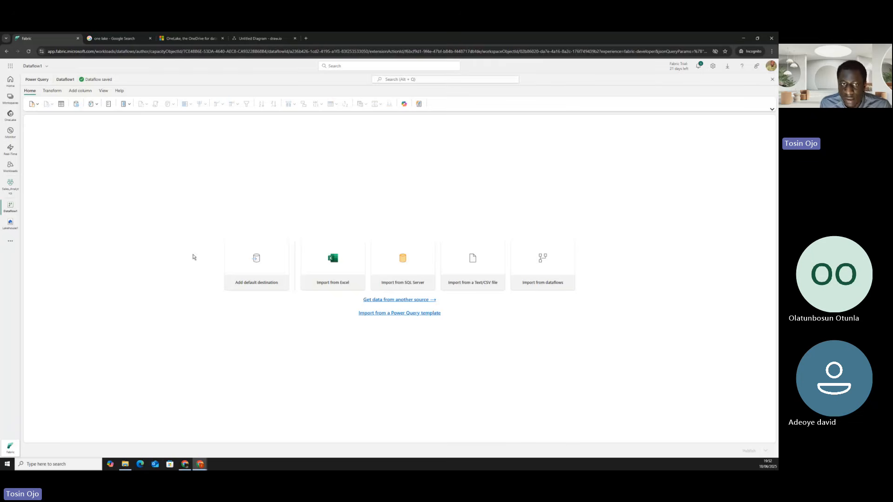
pyautogui.click(10, 224)
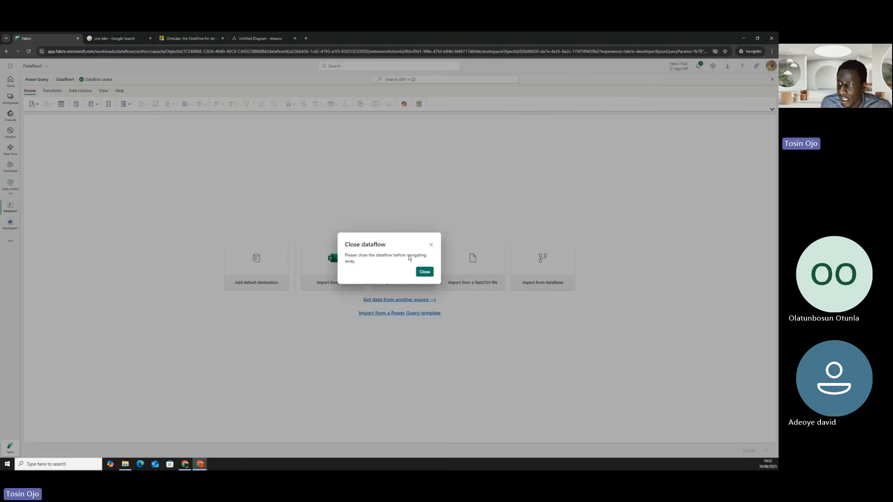
pyautogui.click(432, 245)
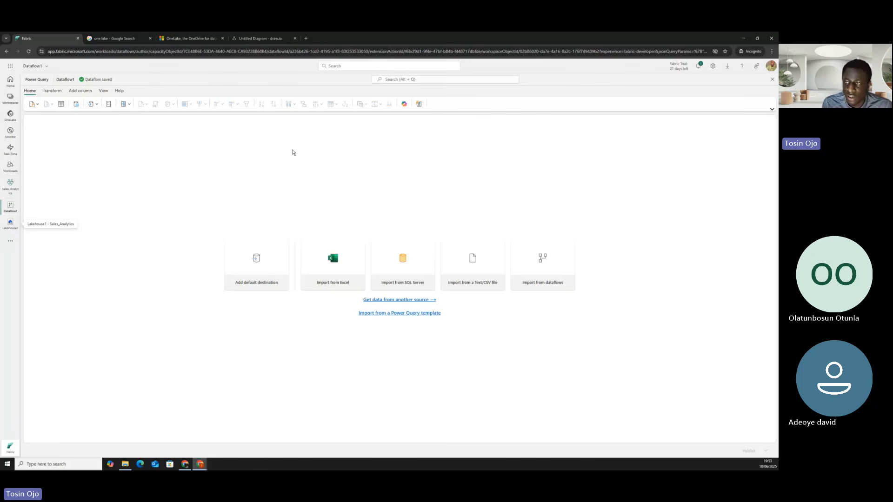
pyautogui.click(50, 94)
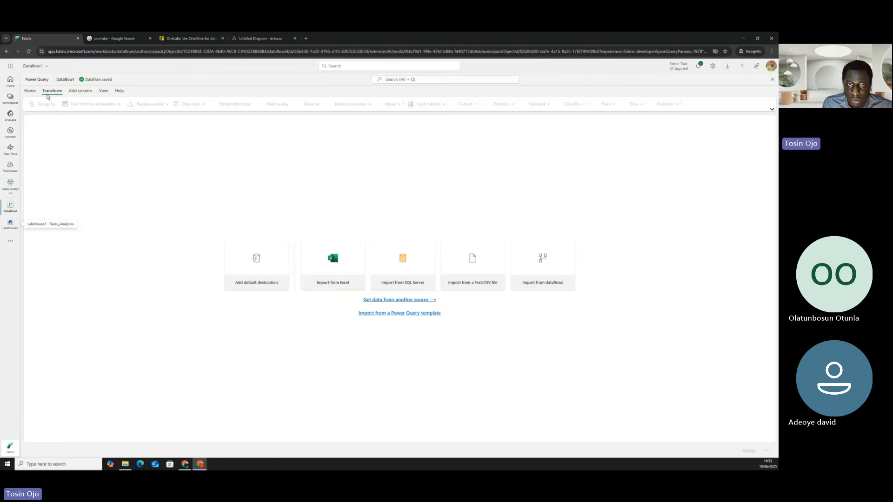
pyautogui.click(32, 91)
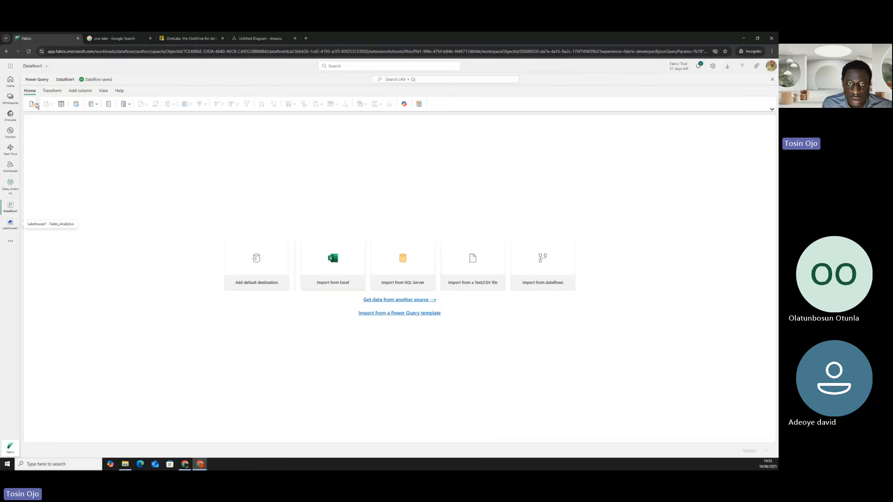
pyautogui.click(37, 105)
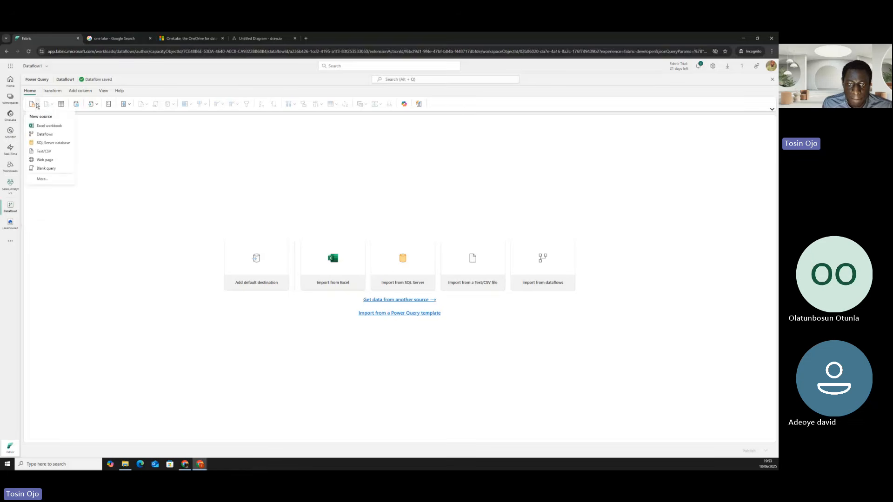
pyautogui.click(125, 175)
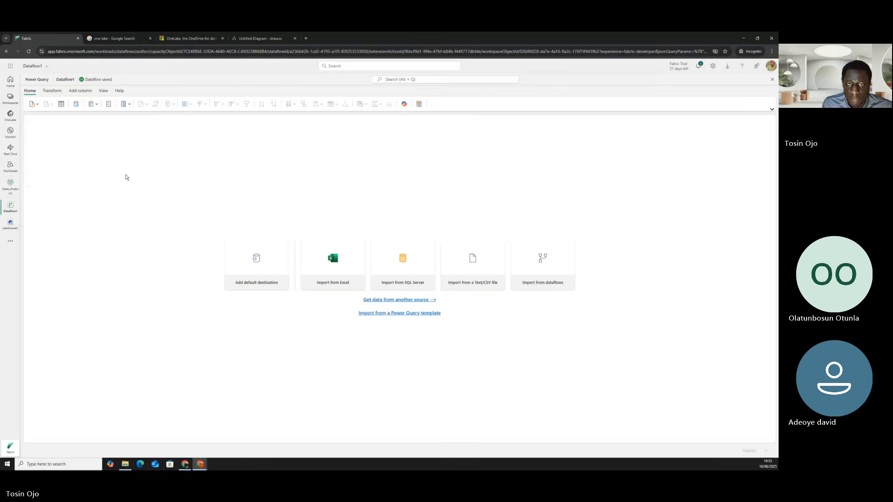
pyautogui.click(37, 104)
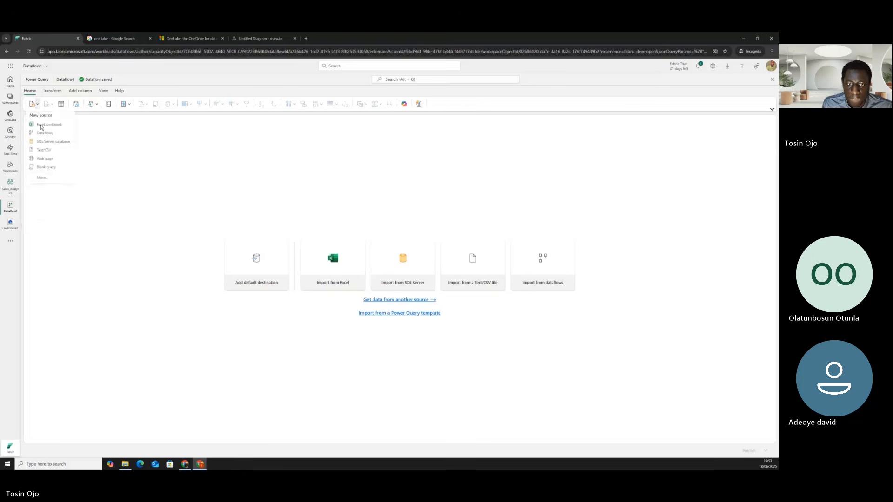
pyautogui.click(42, 179)
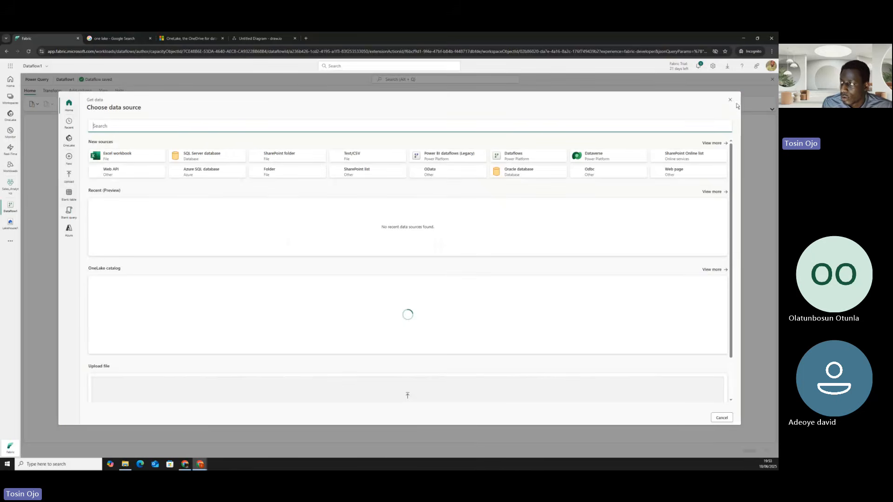
pyautogui.click(730, 100)
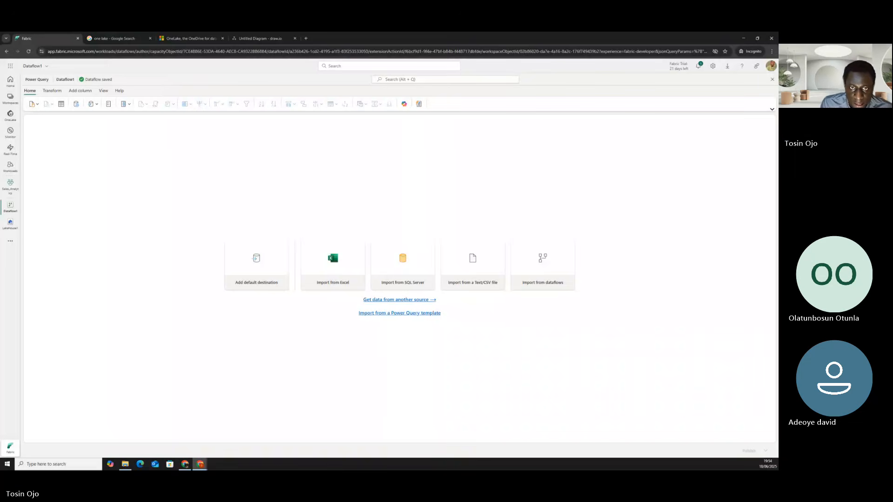
# Try to connect the dataflow to Lakehouse1 from the OneLake catalog and refresh the list of its available data.
pyautogui.click(37, 104)
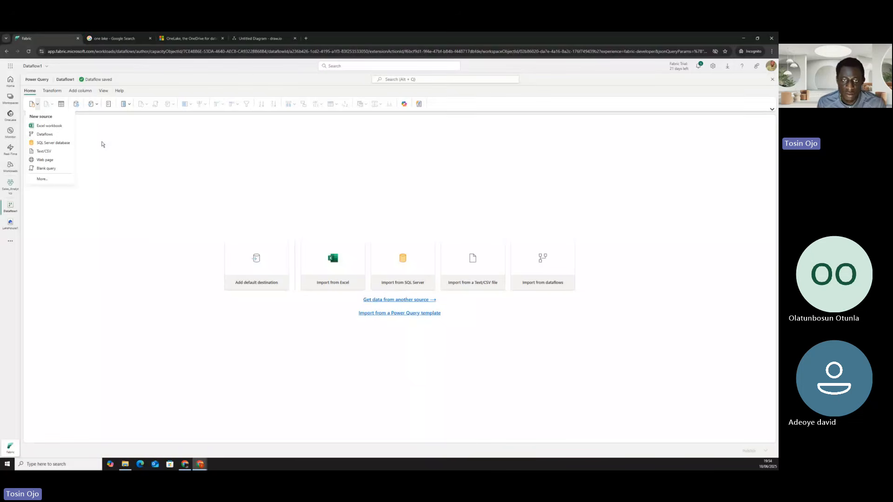
pyautogui.click(43, 180)
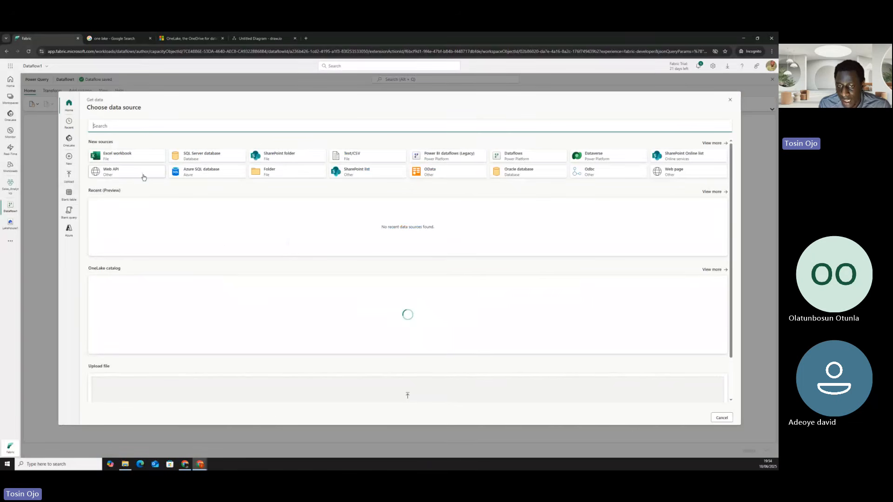
pyautogui.scroll(-1, 256, 236)
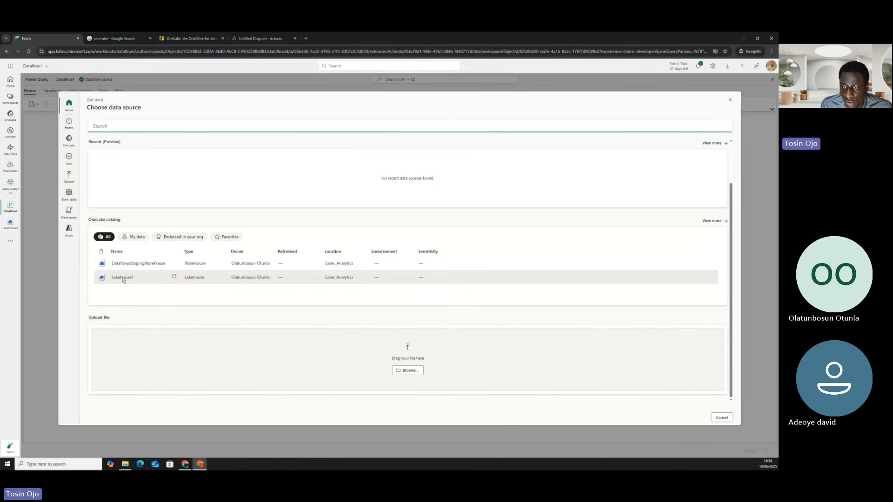
pyautogui.click(123, 278)
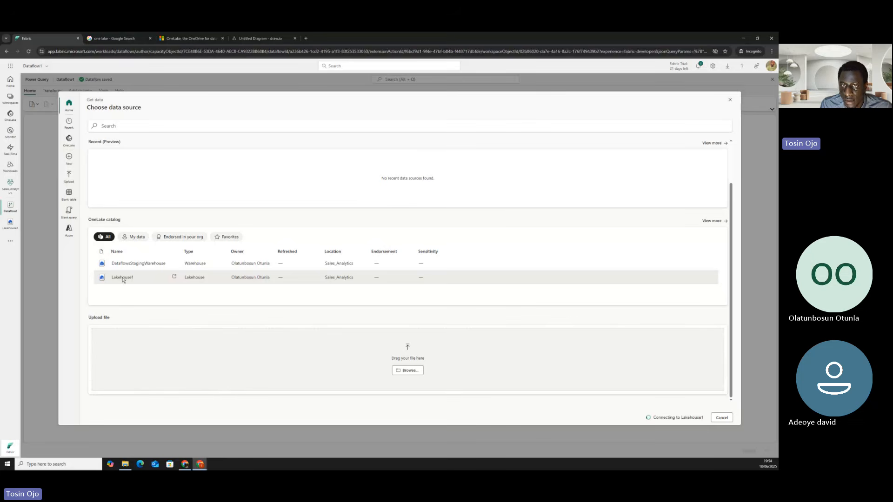
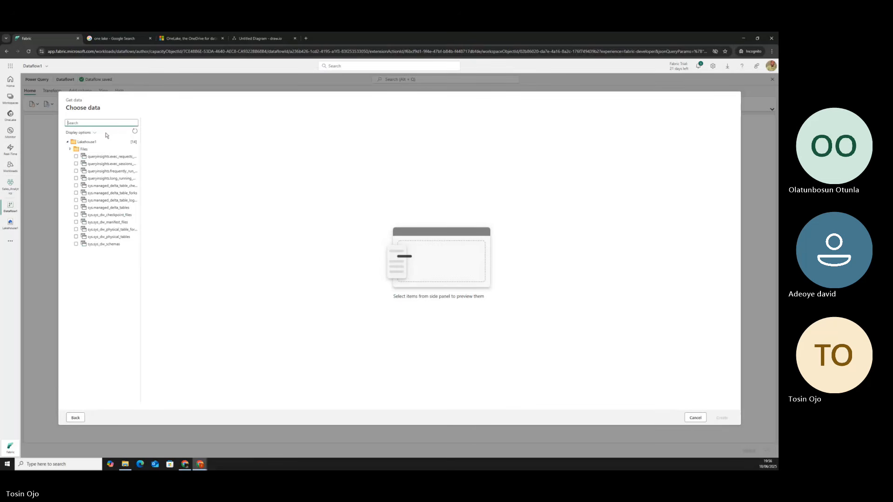
pyautogui.click(69, 142)
pyautogui.click(68, 142)
pyautogui.click(133, 132)
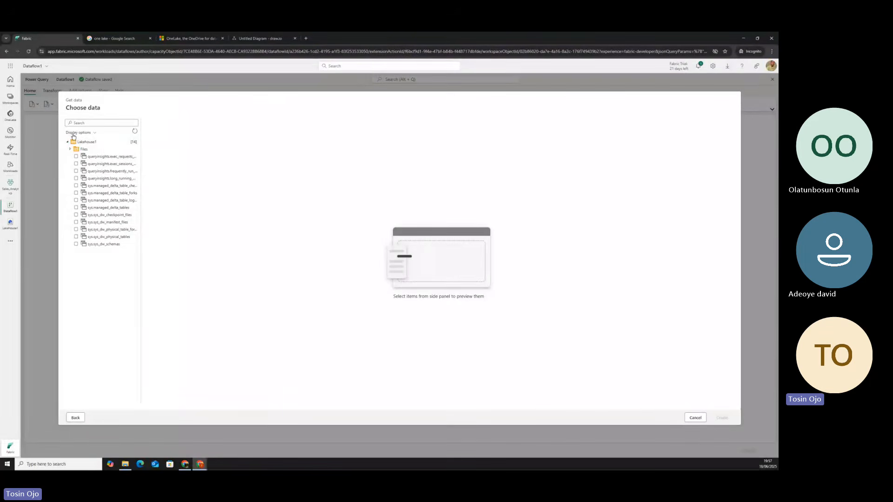
pyautogui.click(696, 418)
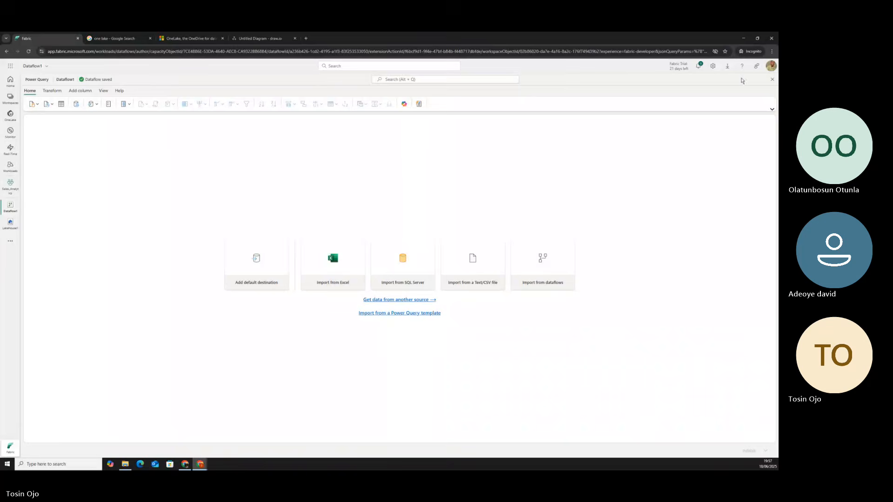
# Close Dataflow1 and open the Files section of Lakehouse1.
pyautogui.click(771, 81)
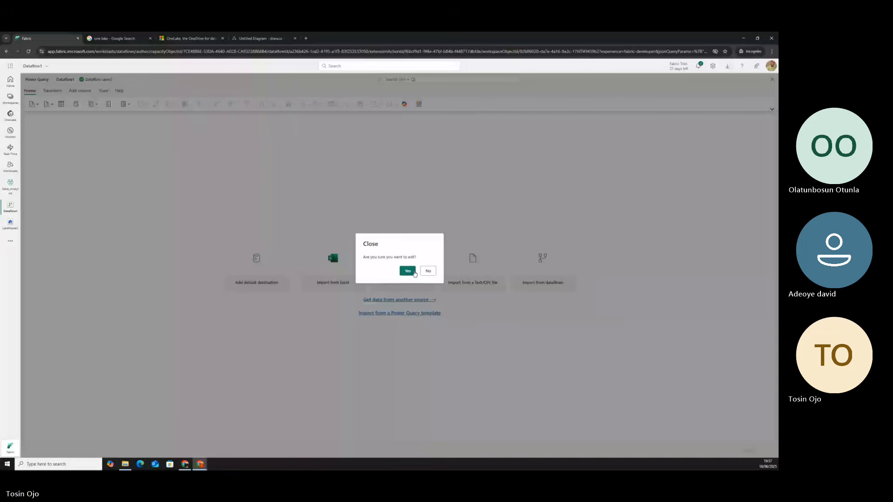
pyautogui.click(413, 272)
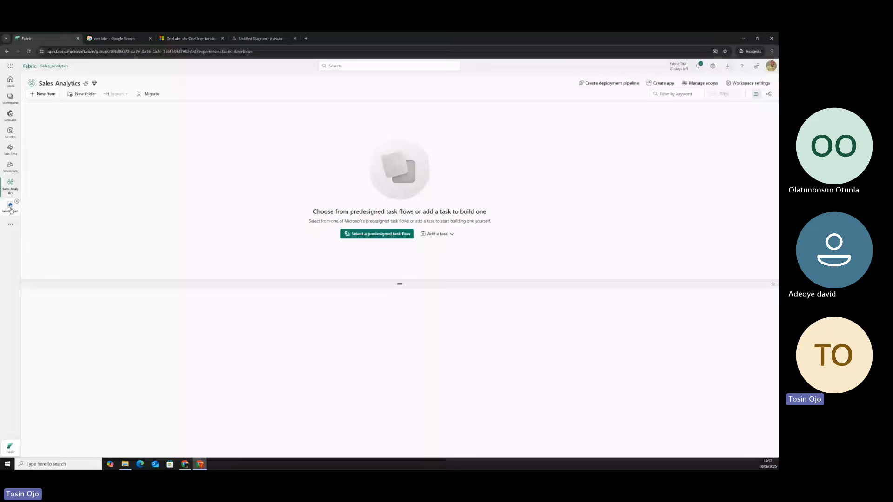
pyautogui.click(11, 208)
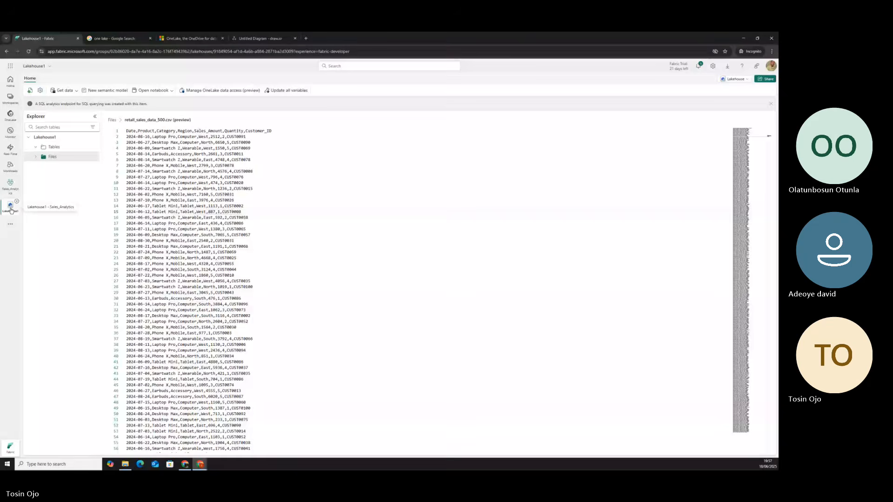
pyautogui.click(54, 157)
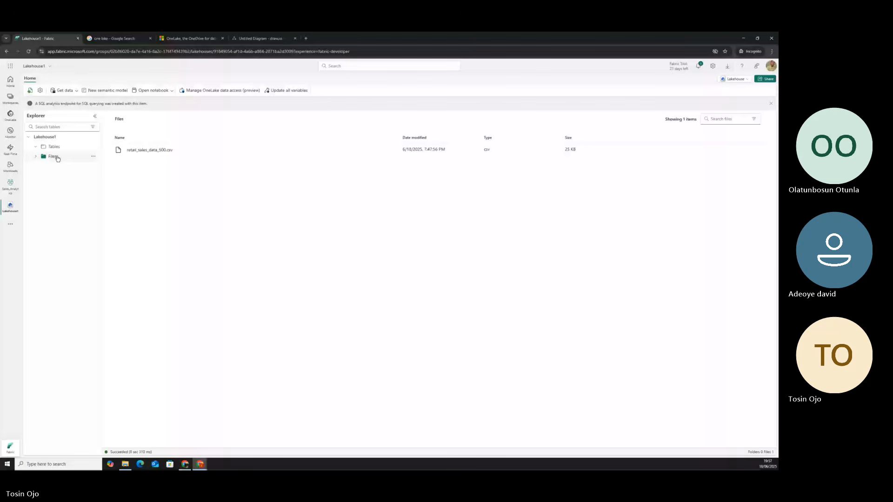
pyautogui.click(52, 157)
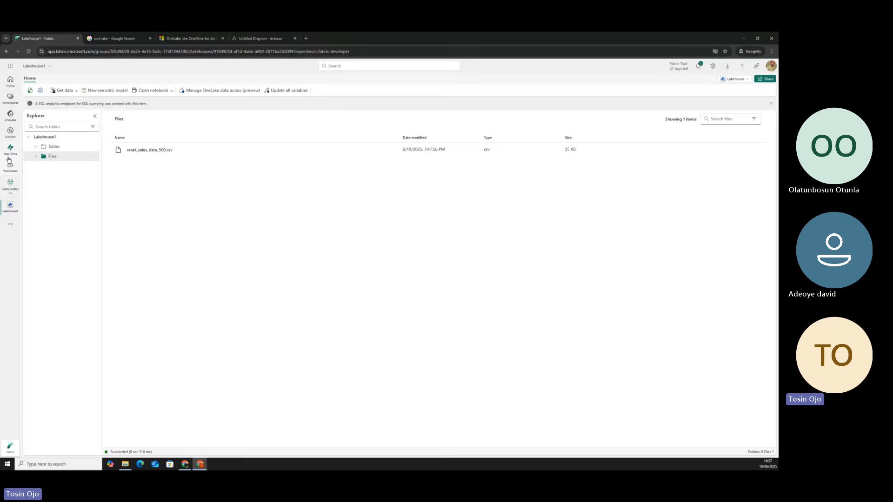
# Return to Lakehouse1 from the Sales_Analytics workspace and refresh its Files section.
pyautogui.click(10, 185)
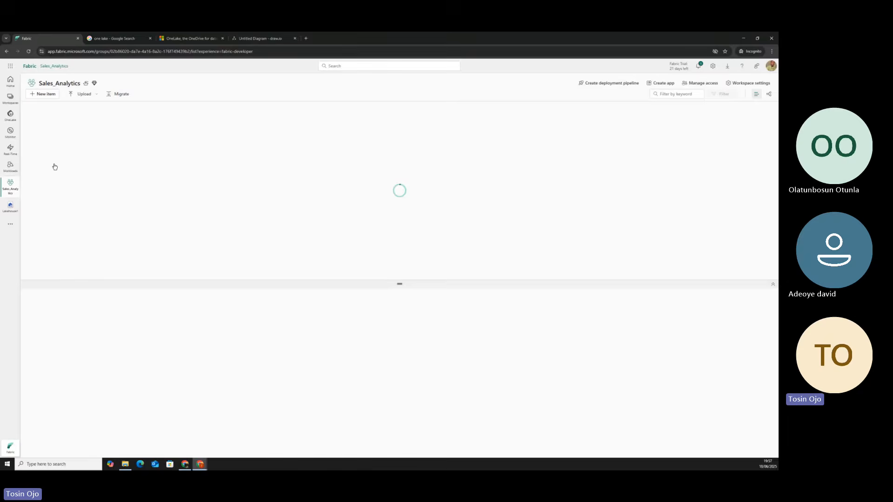
pyautogui.click(11, 206)
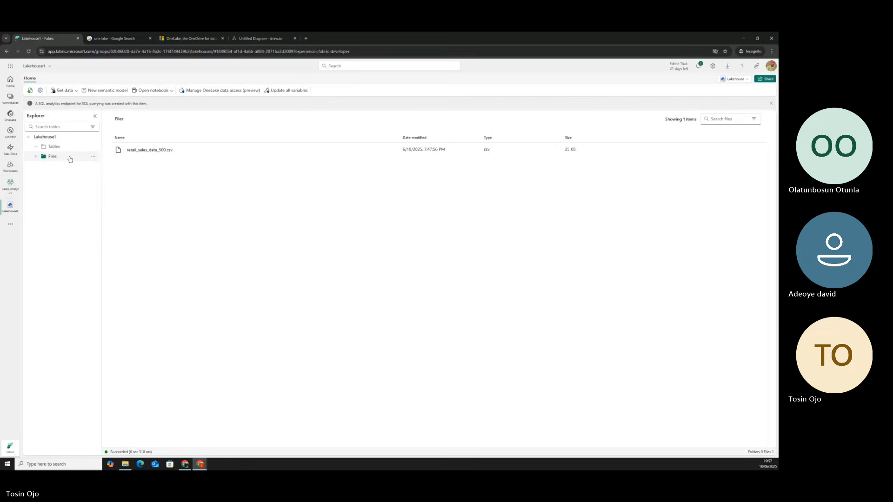
pyautogui.rightClick(73, 159)
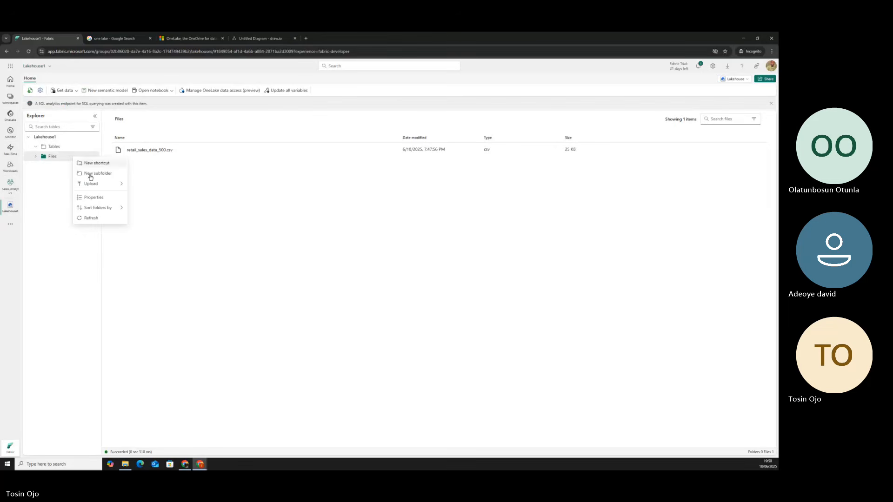
pyautogui.click(91, 219)
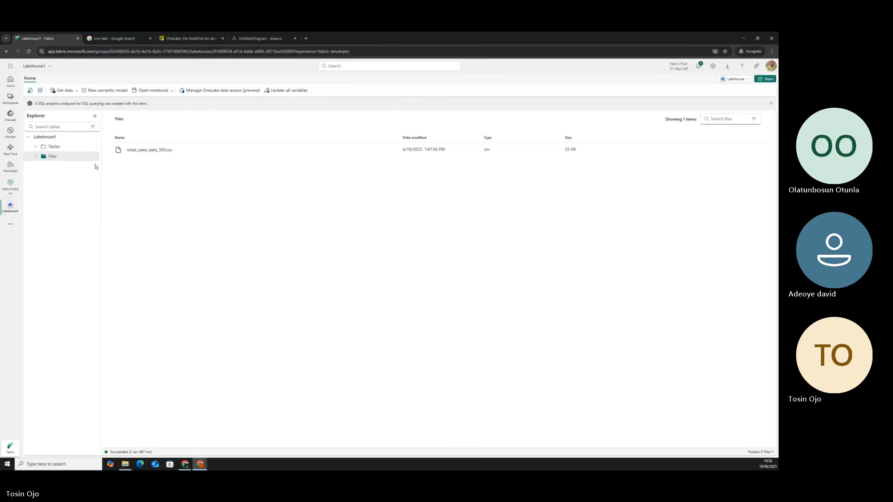
pyautogui.rightClick(132, 150)
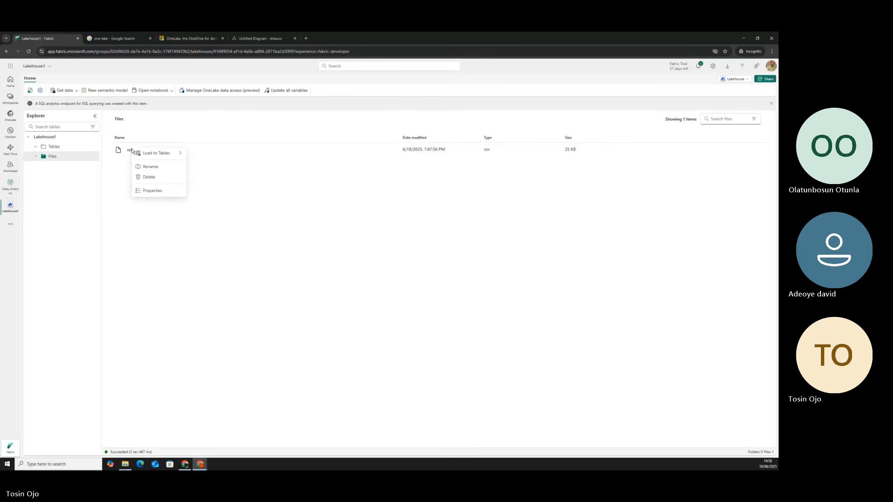
pyautogui.moveTo(150, 159)
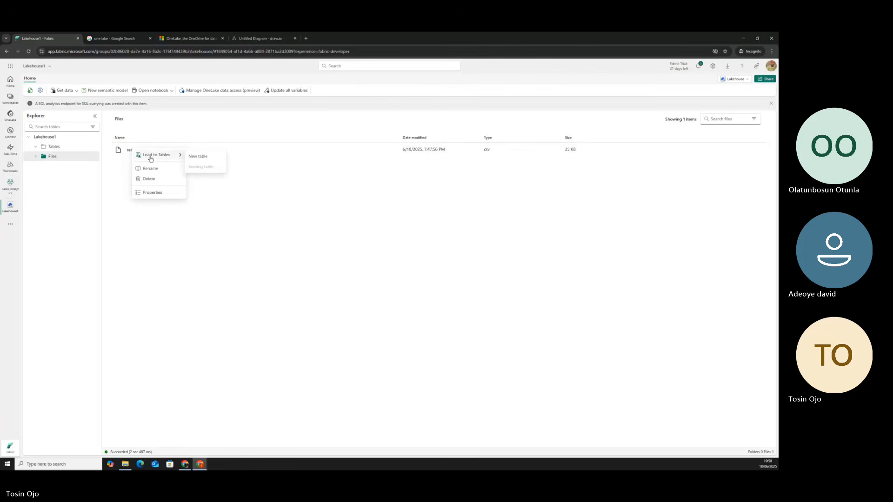
pyautogui.click(197, 239)
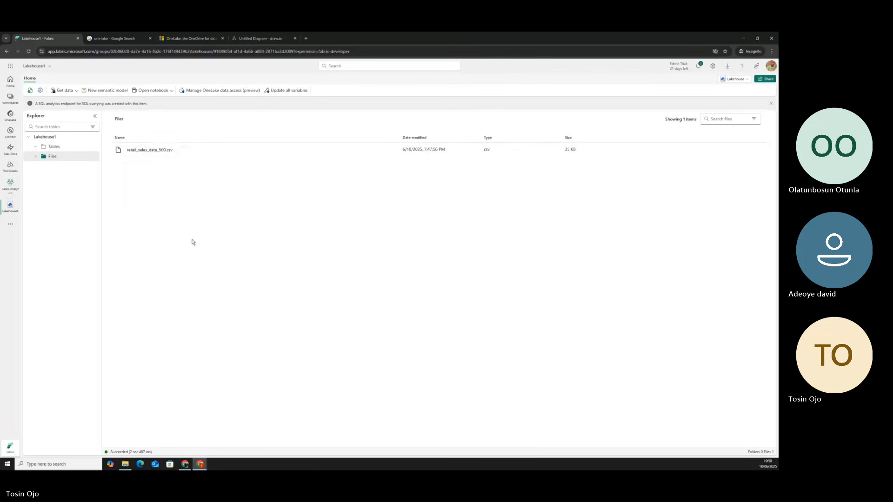
pyautogui.click(155, 150)
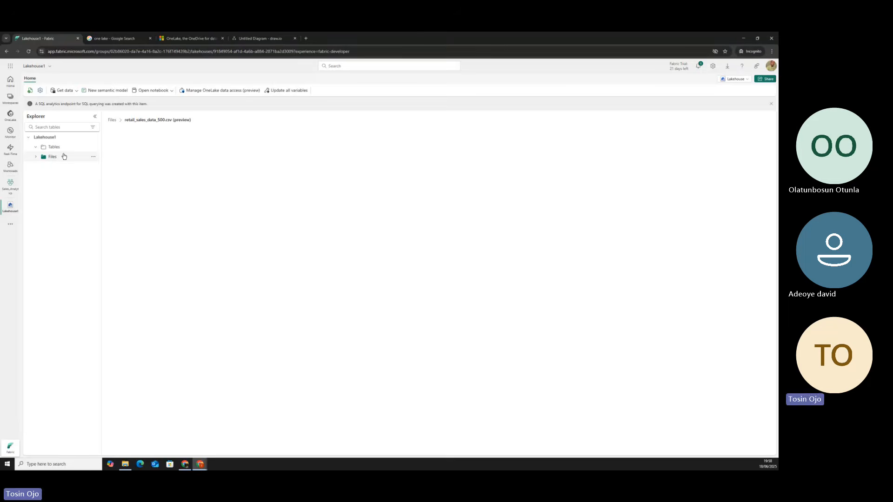
pyautogui.click(66, 157)
# Load retail_sales_data_500.csv into a new table named retail_sales_data_500, using the header for column names and a comma separator.
pyautogui.rightClick(138, 153)
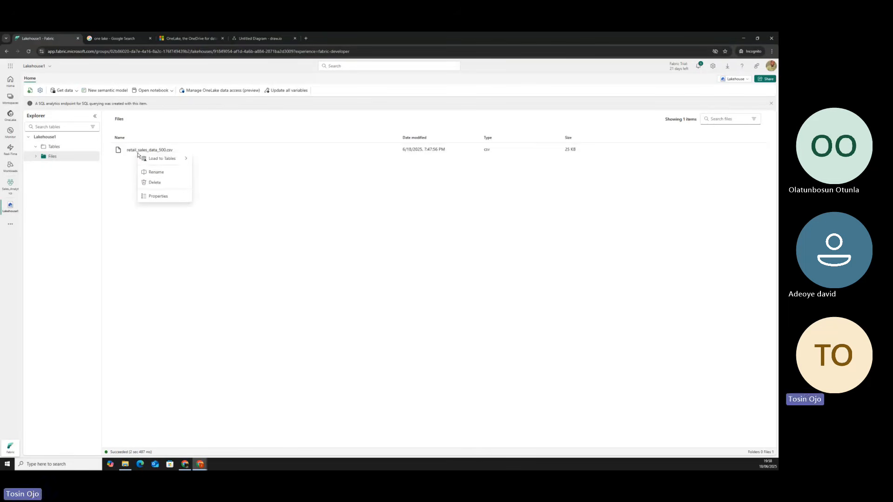
pyautogui.moveTo(169, 162)
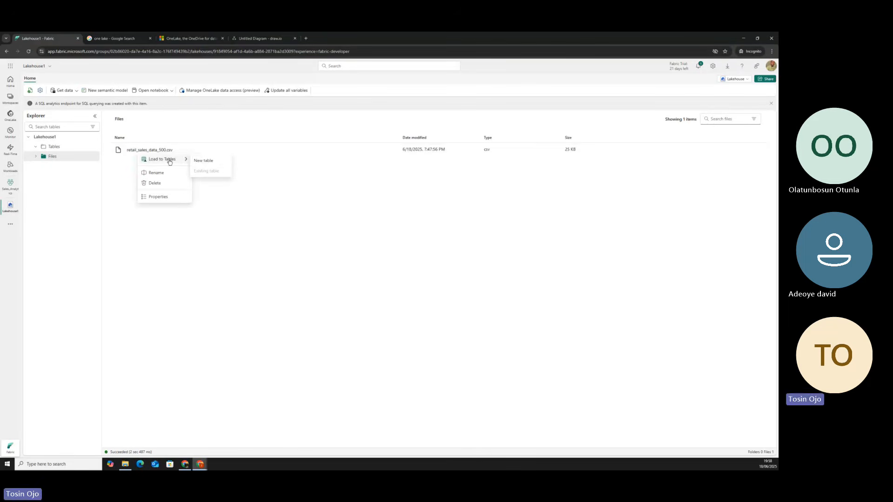
pyautogui.click(202, 161)
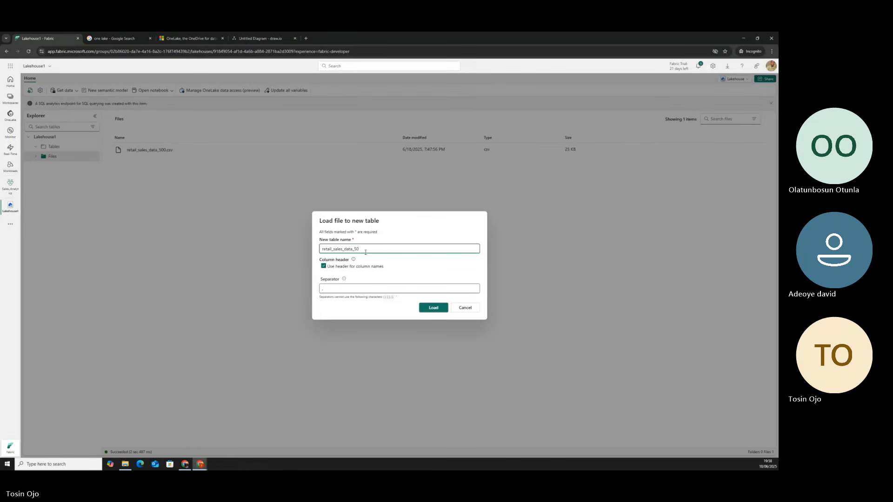
pyautogui.write('0')
pyautogui.click(441, 310)
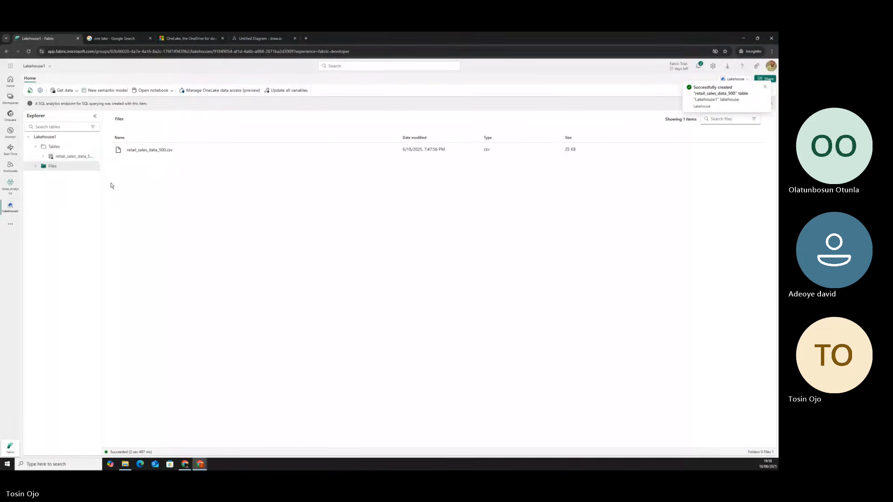
# Refresh the lakehouse, preview the rows of the retail_sales_data_500 table, and return to the Files section.
pyautogui.click(36, 149)
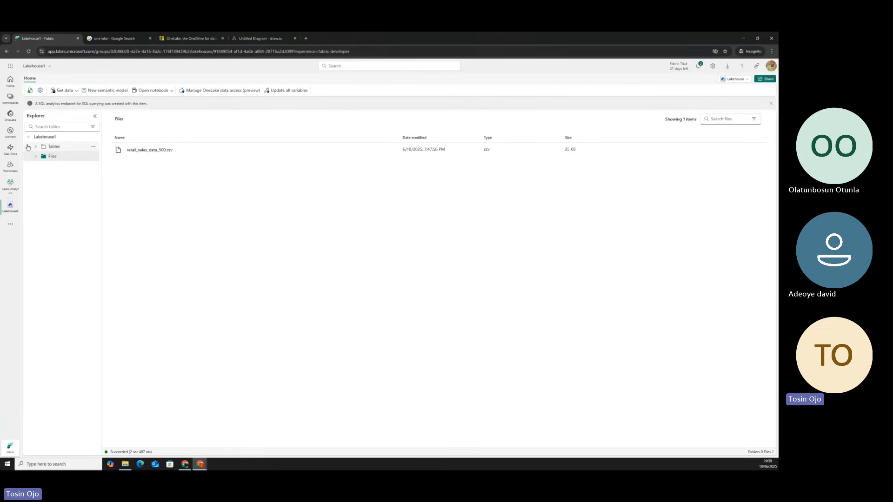
pyautogui.doubleClick(56, 147)
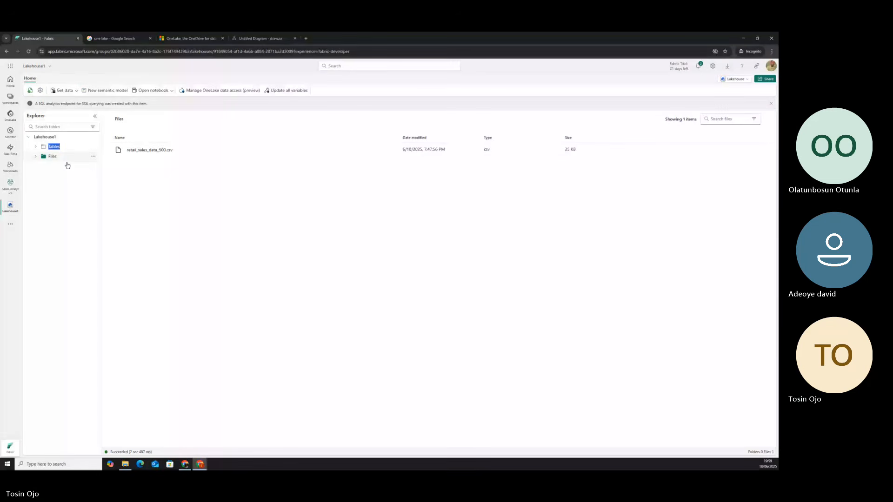
pyautogui.click(67, 160)
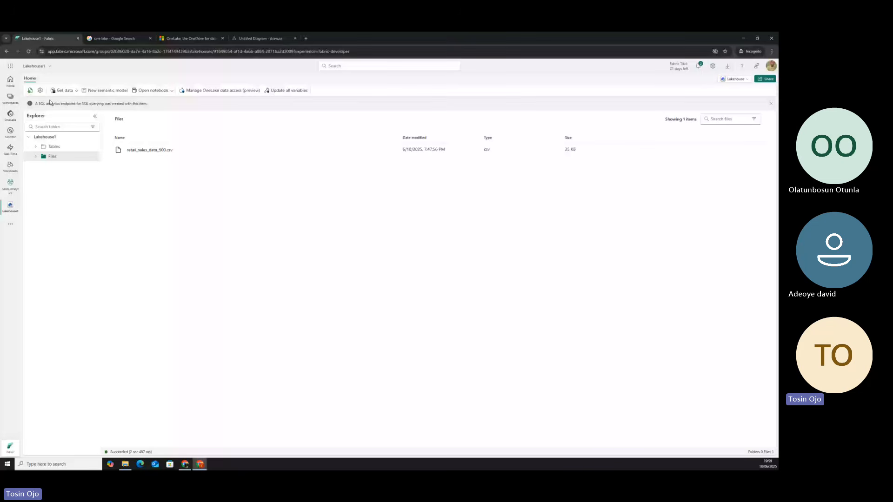
pyautogui.click(30, 92)
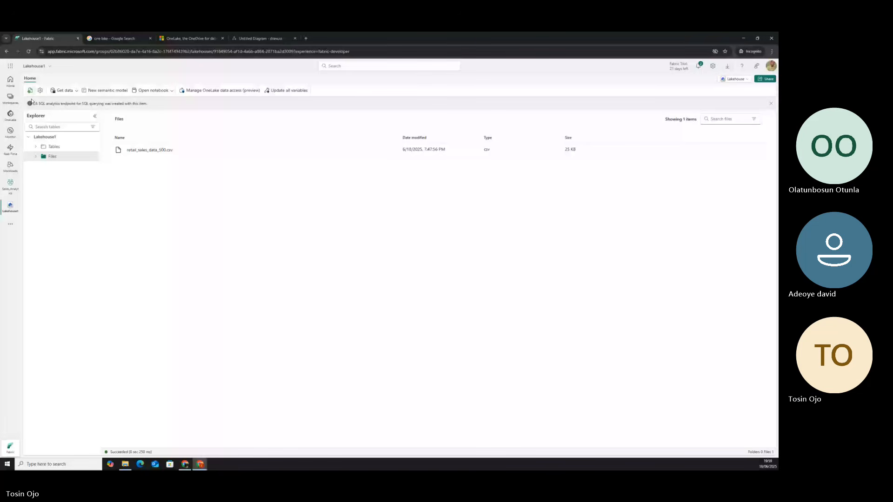
pyautogui.click(70, 157)
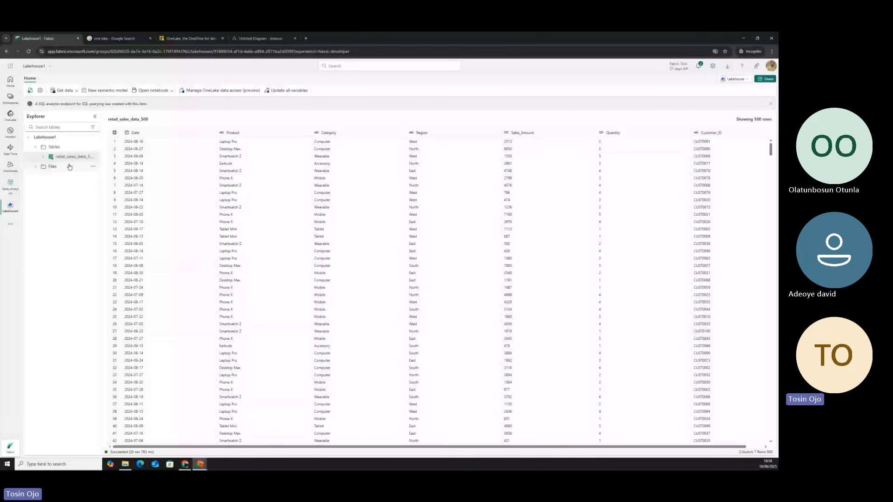
pyautogui.click(70, 166)
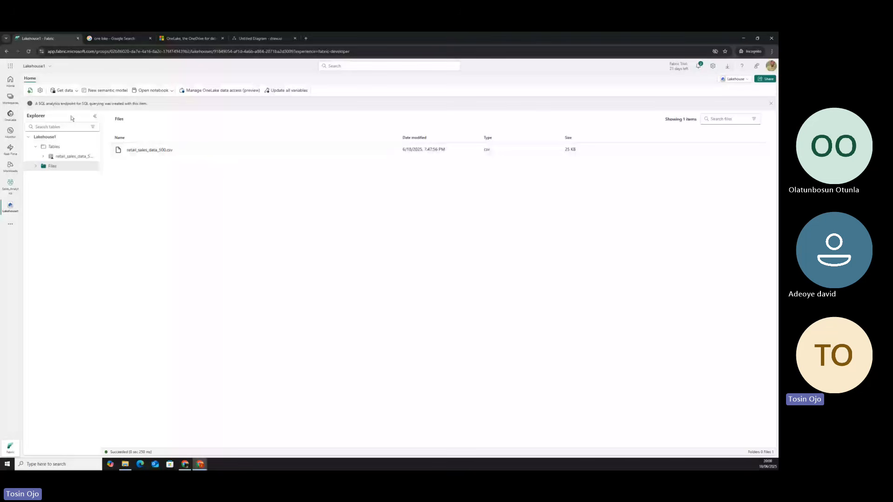
# Preview the retail_sales_data_500 table and start a new semantic model named sales in the Sales_Analytics workspace.
pyautogui.click(71, 157)
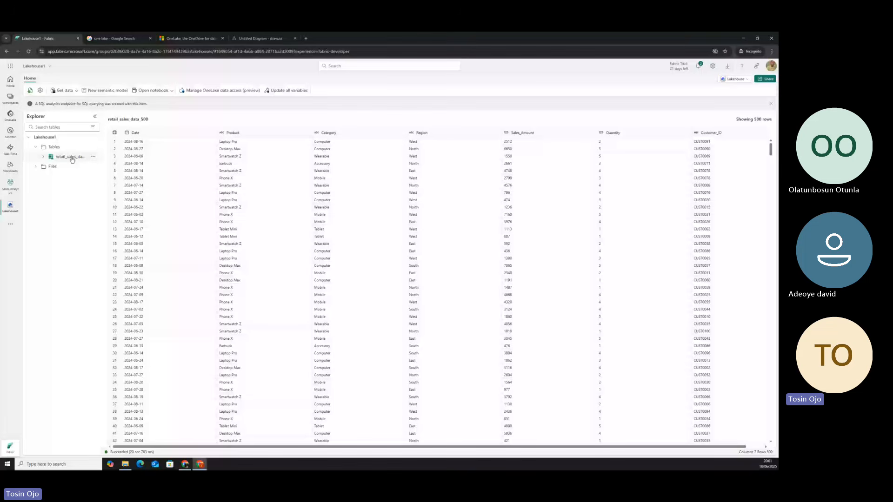
pyautogui.click(105, 95)
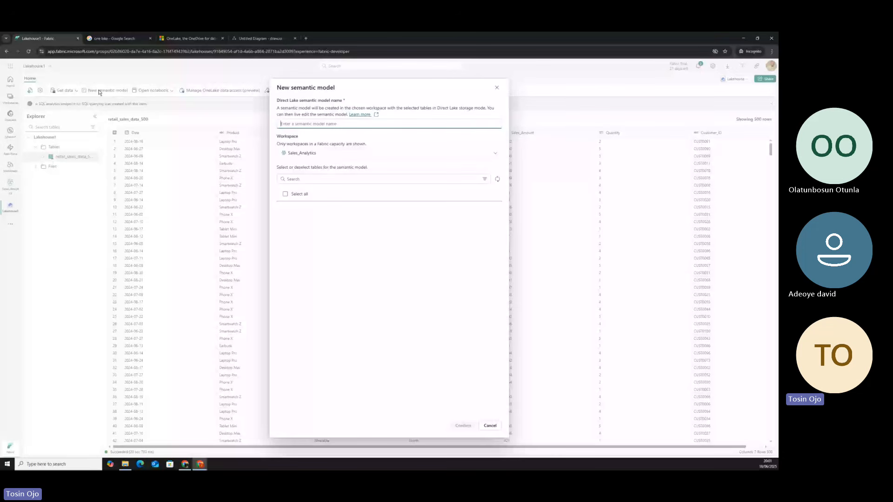
pyautogui.write('sales')
pyautogui.click(304, 154)
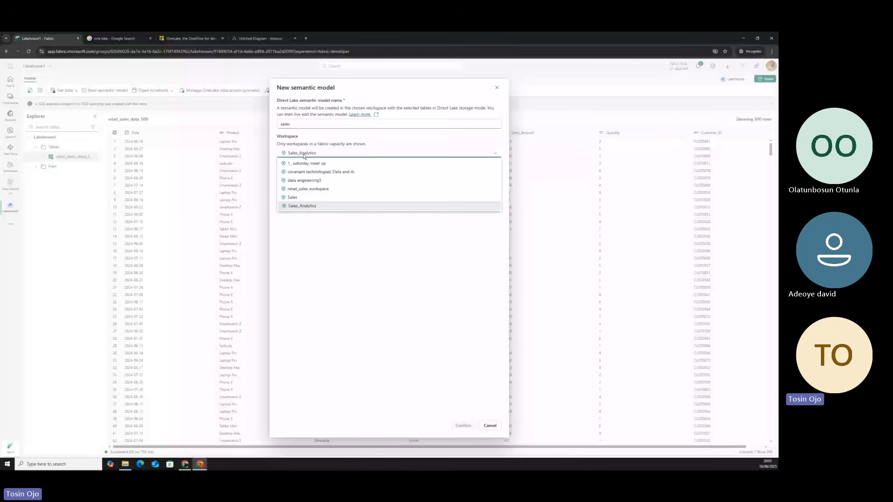
pyautogui.click(303, 206)
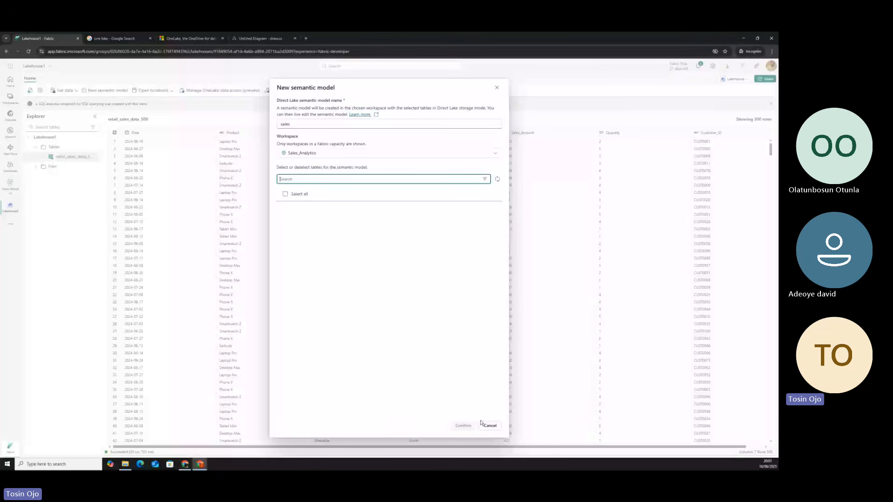
# Clear the model name, reload the table list, include the dbo schema, and create the semantic model as sales.
pyautogui.click(305, 125)
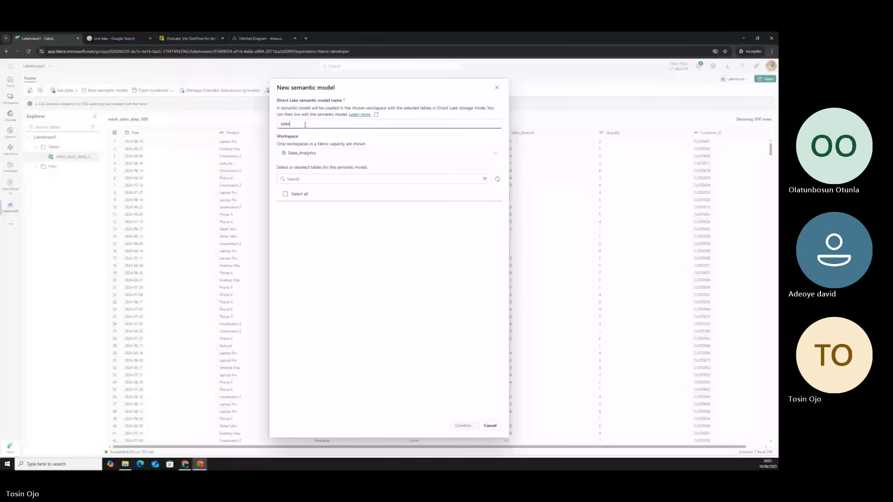
pyautogui.moveTo(305, 125); pyautogui.dragTo(245, 141)
pyautogui.click(498, 180)
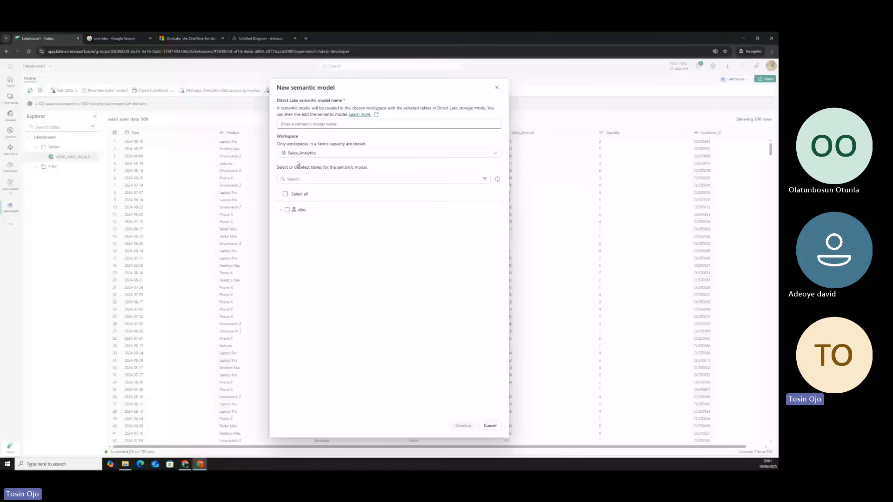
pyautogui.click(288, 210)
pyautogui.click(298, 124)
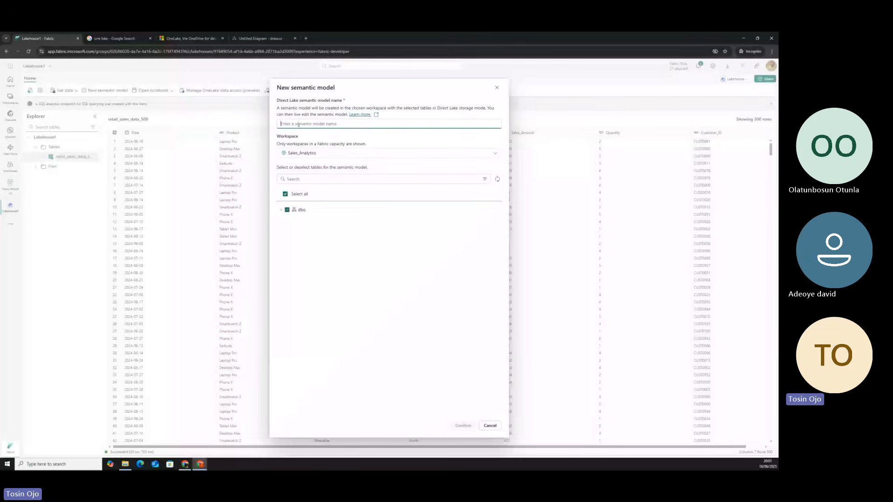
pyautogui.write('sale')
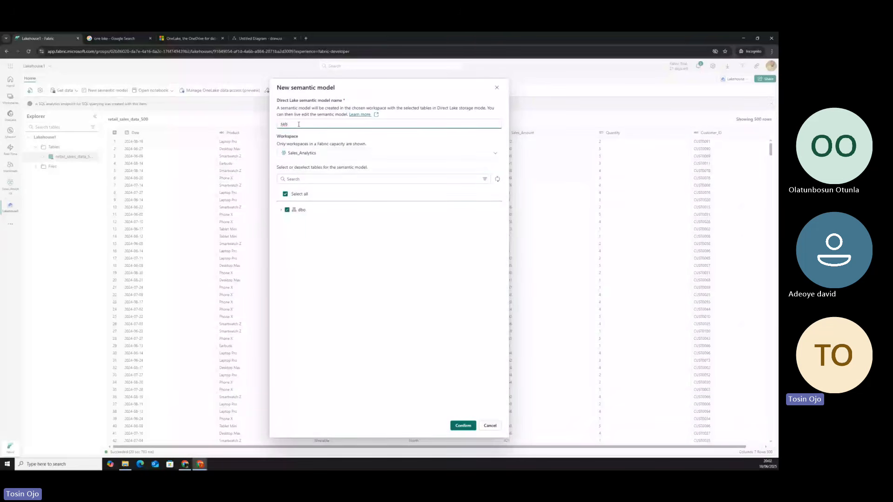
pyautogui.write('s')
pyautogui.click(463, 426)
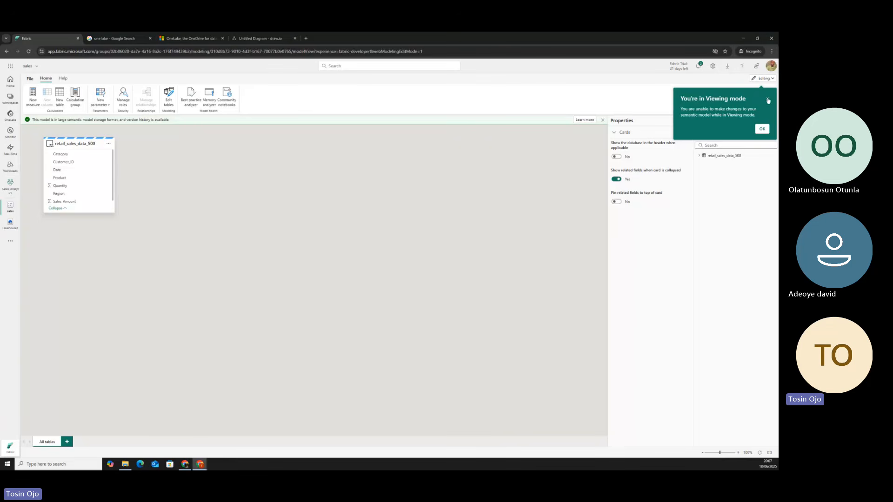
# Dismiss the viewing mode notice, create a new report from the sales model, and expand the fields of retail_sales_data_500.
pyautogui.click(761, 129)
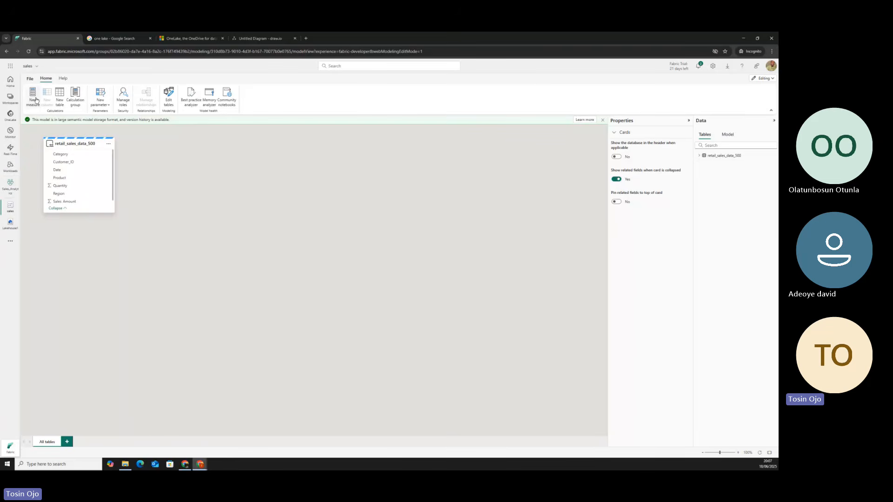
pyautogui.click(28, 80)
pyautogui.click(29, 81)
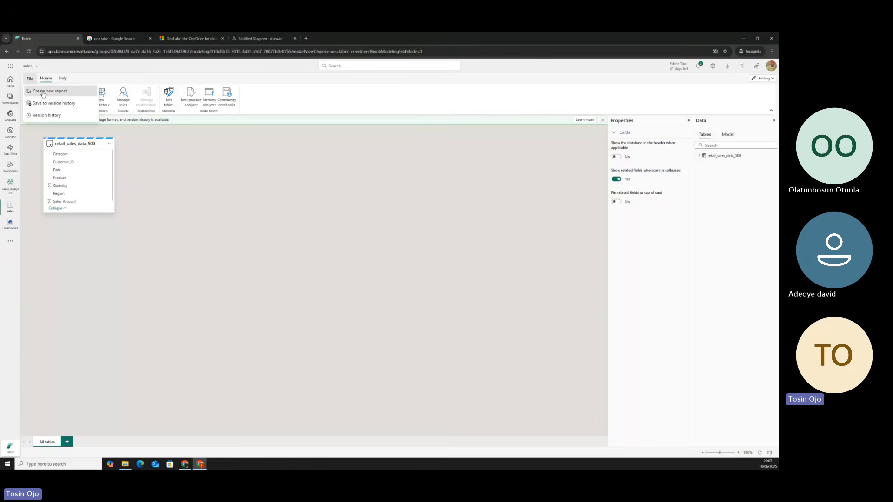
pyautogui.click(45, 93)
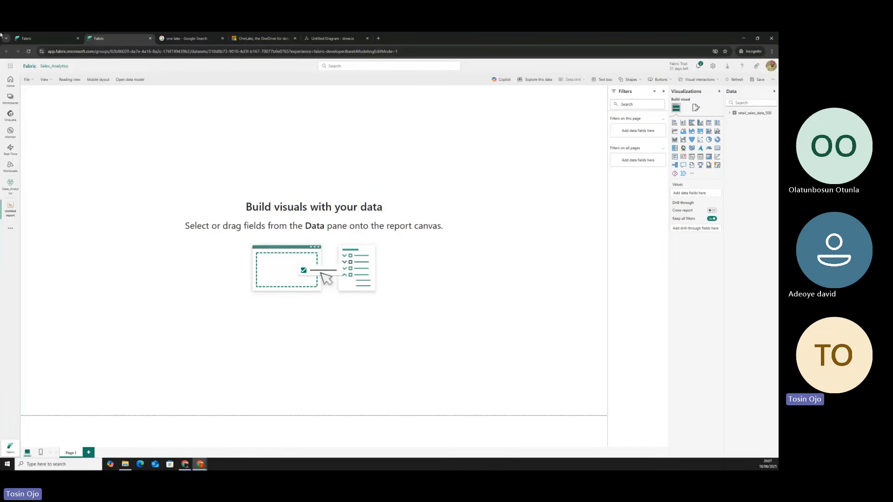
pyautogui.click(28, 38)
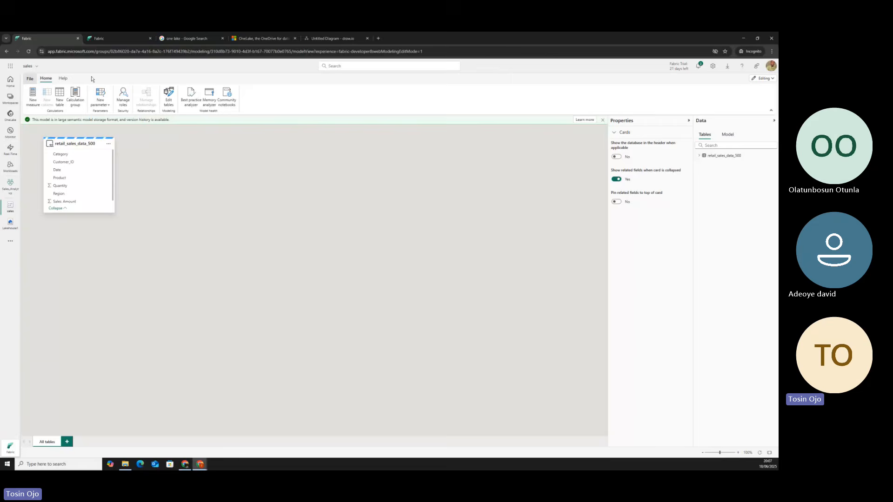
pyautogui.click(105, 41)
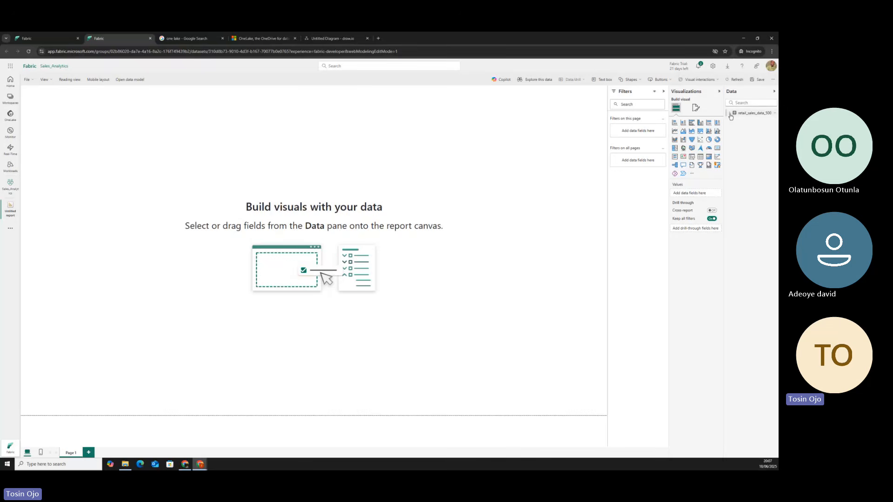
pyautogui.click(731, 114)
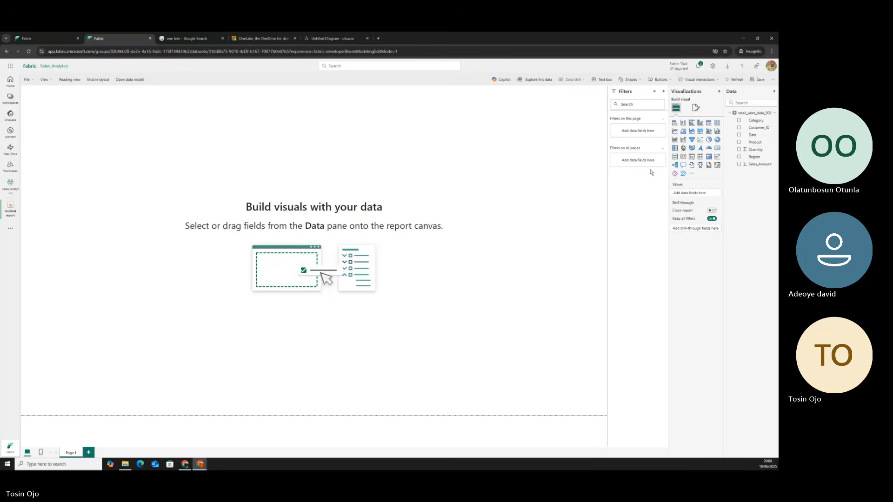
# Add a table visual to the report page, enlarge it, and fill it with Product and Quantity.
pyautogui.click(700, 159)
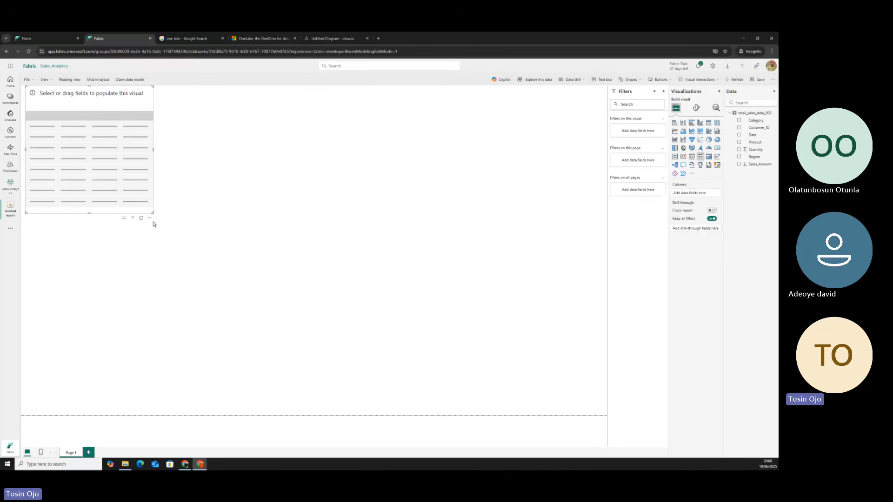
pyautogui.moveTo(153, 213); pyautogui.dragTo(222, 250)
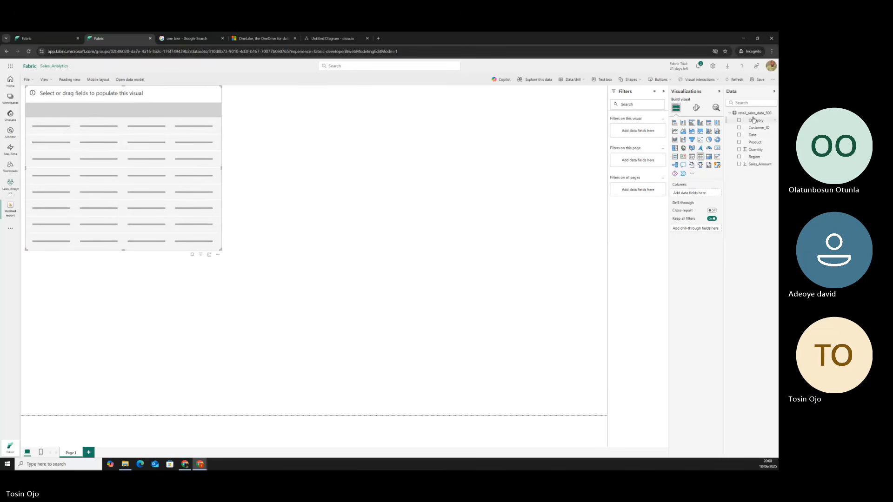
pyautogui.click(756, 142)
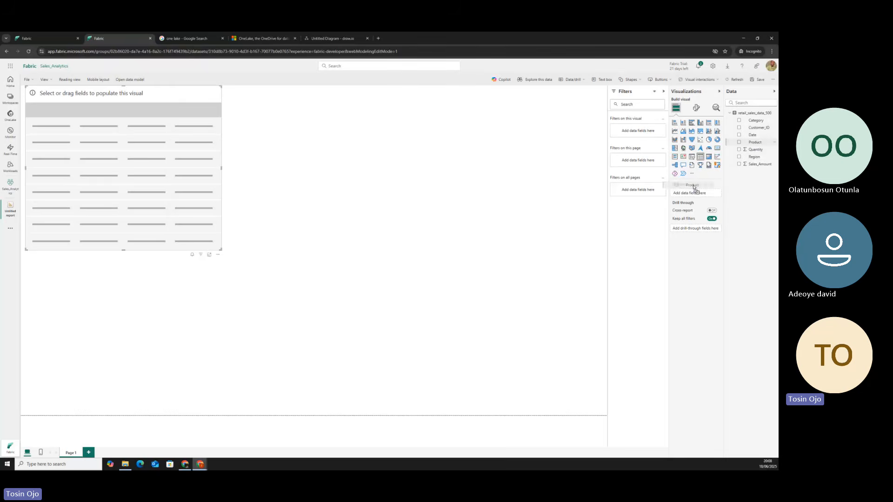
pyautogui.click(756, 151)
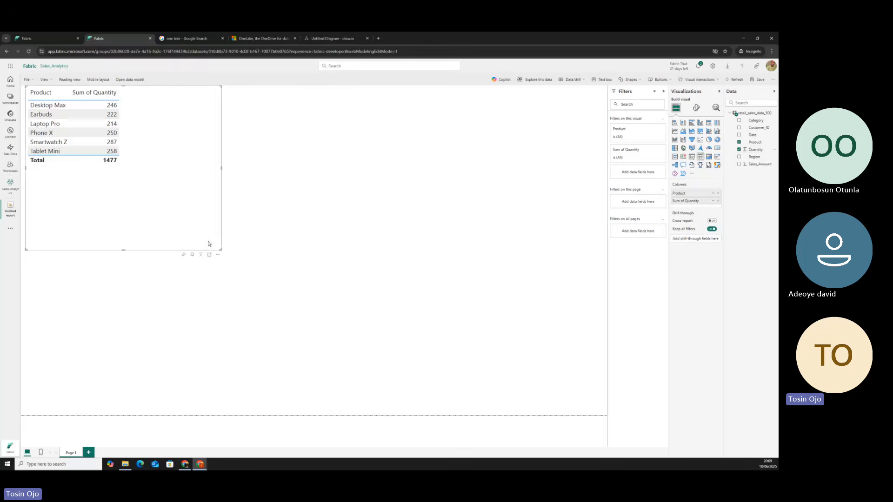
# Shrink the Product and Quantity table to fit its contents and move it slightly lower on the page.
pyautogui.moveTo(220, 249); pyautogui.dragTo(144, 180)
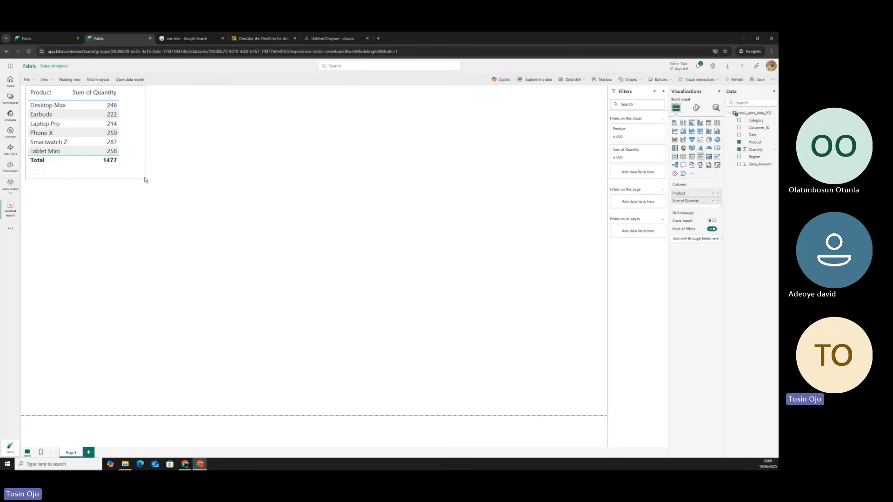
pyautogui.click(184, 186)
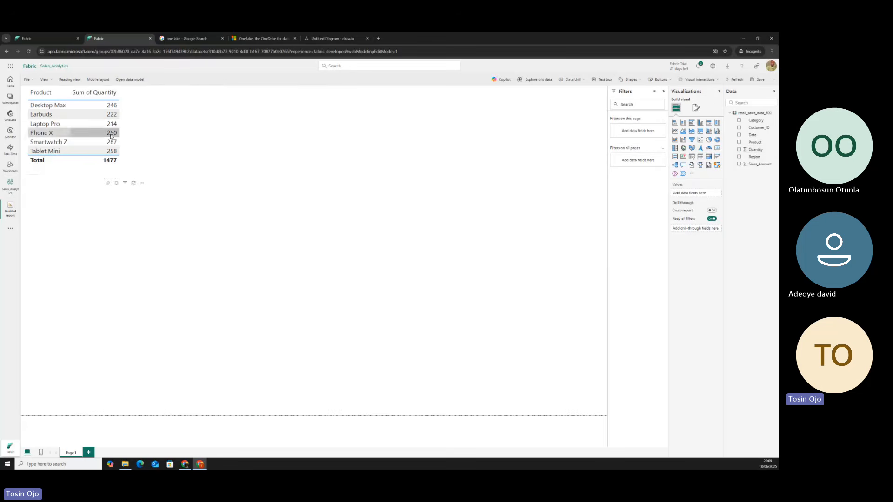
pyautogui.moveTo(133, 157); pyautogui.dragTo(155, 166)
pyautogui.click(198, 166)
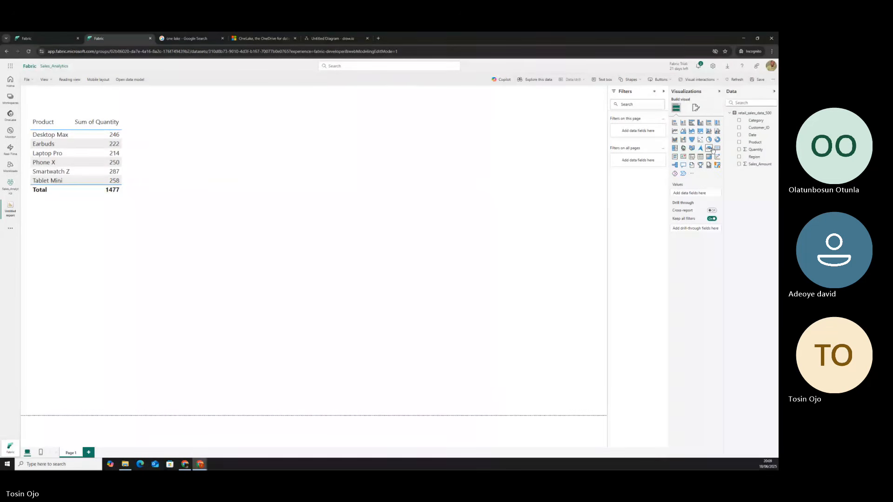
# Place a card visual beside the table, show the sum of Sales_Amount in it, and enlarge it slightly.
pyautogui.click(712, 149)
pyautogui.moveTo(125, 224); pyautogui.dragTo(268, 113)
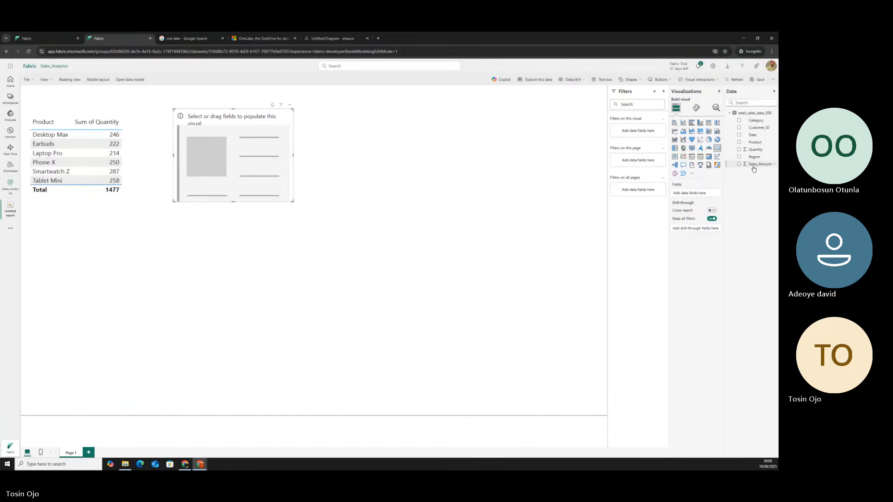
pyautogui.moveTo(754, 169); pyautogui.dragTo(696, 193)
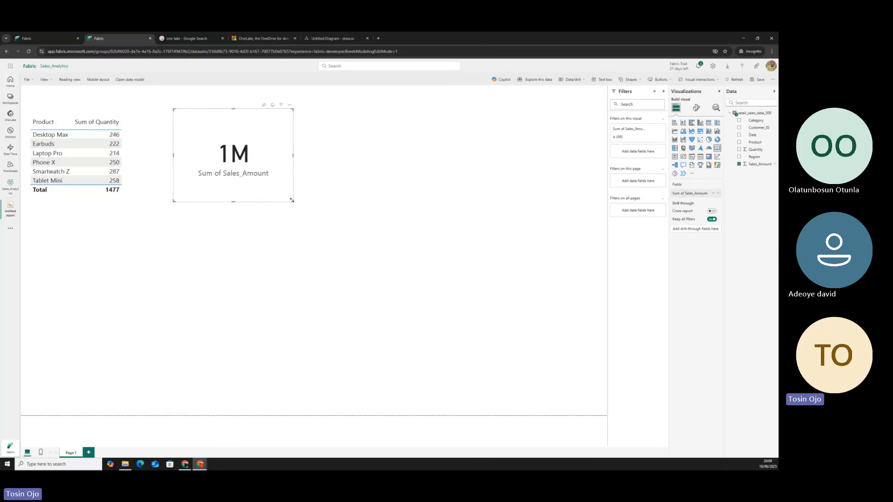
pyautogui.moveTo(293, 202); pyautogui.dragTo(306, 210)
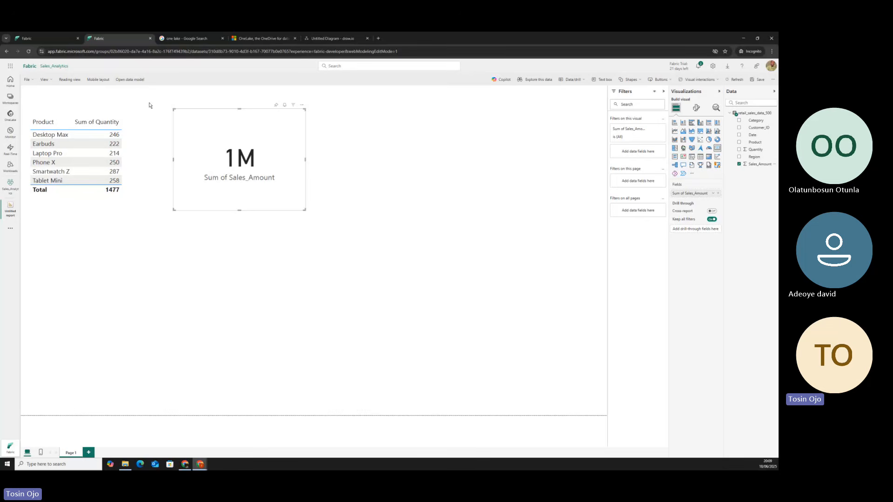
# Return to Lakehouse1, collapse its Tables folder, and look at the upload options for the Files section.
pyautogui.click(34, 39)
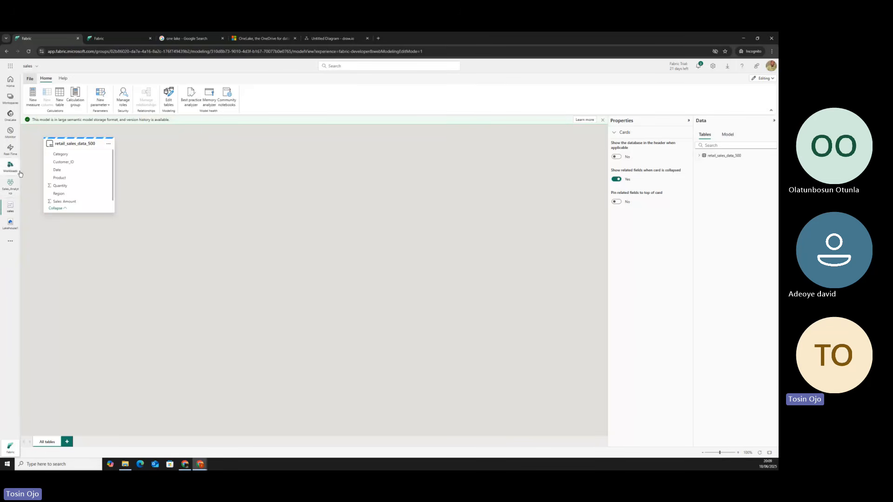
pyautogui.click(10, 98)
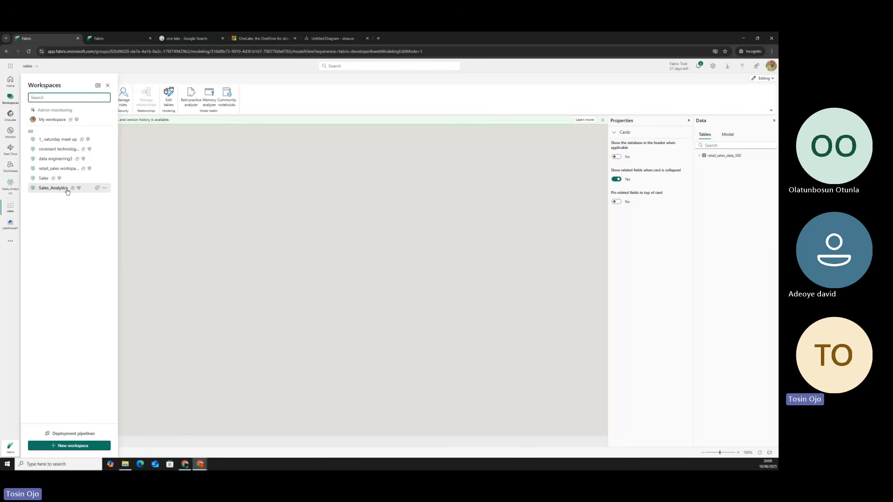
pyautogui.click(140, 196)
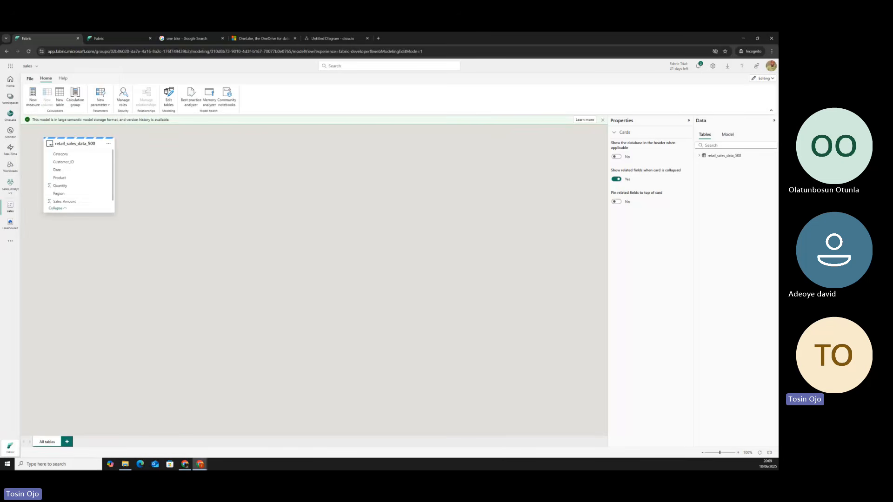
pyautogui.click(10, 228)
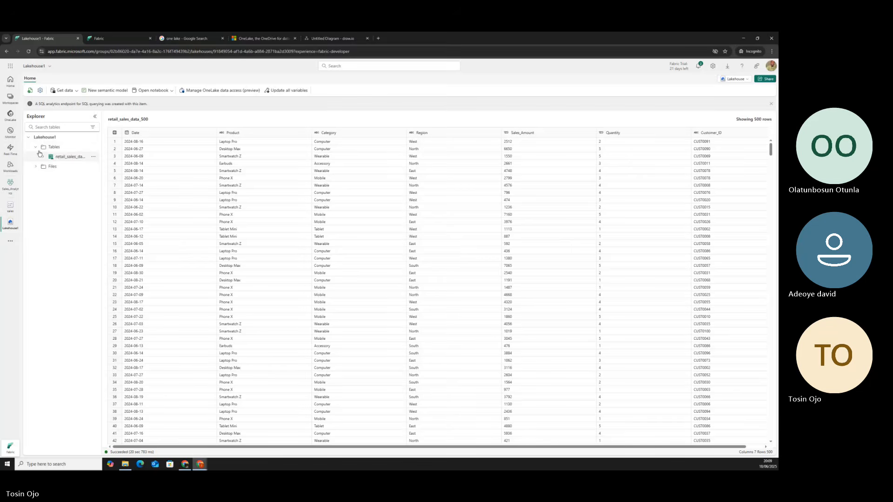
pyautogui.click(36, 148)
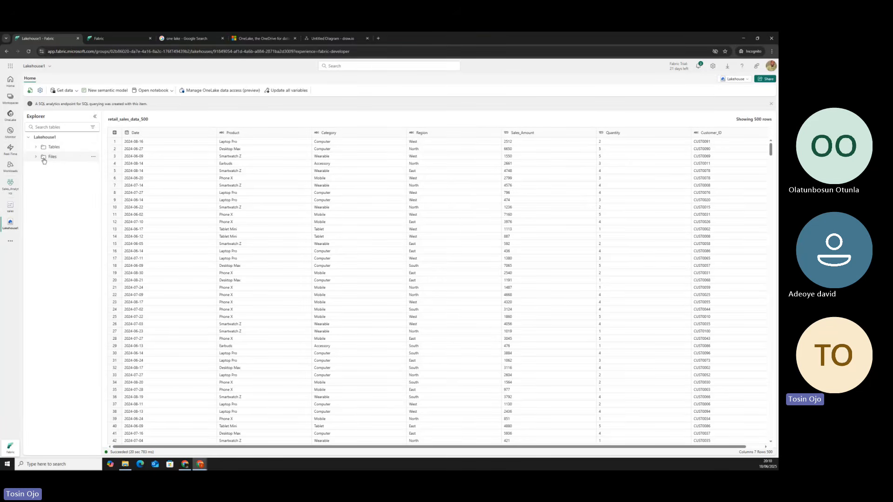
pyautogui.click(93, 157)
pyautogui.moveTo(109, 187)
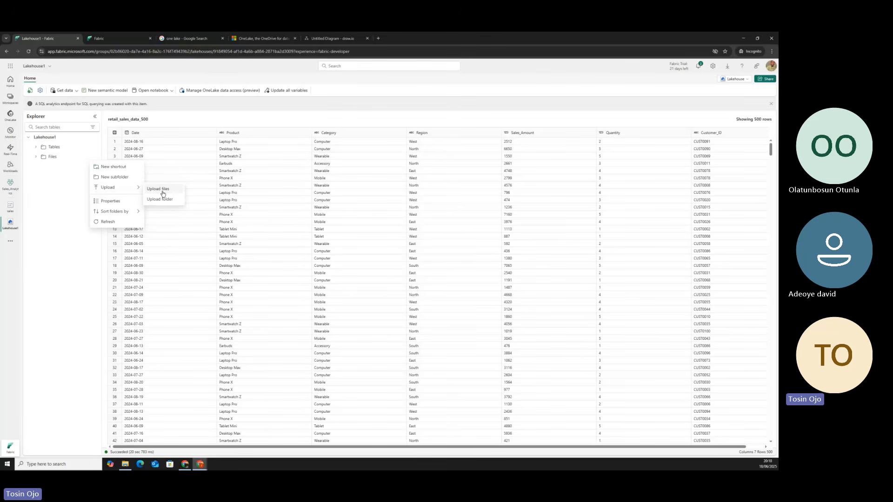
pyautogui.click(70, 171)
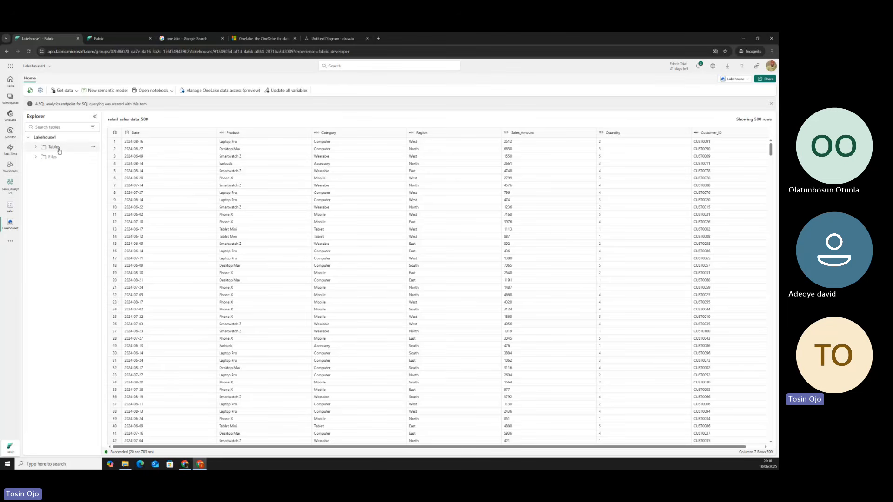
# Expand Tables, view the retail_sales_data_500 rows again, and return to the report with no visual selected.
pyautogui.click(36, 147)
pyautogui.click(67, 157)
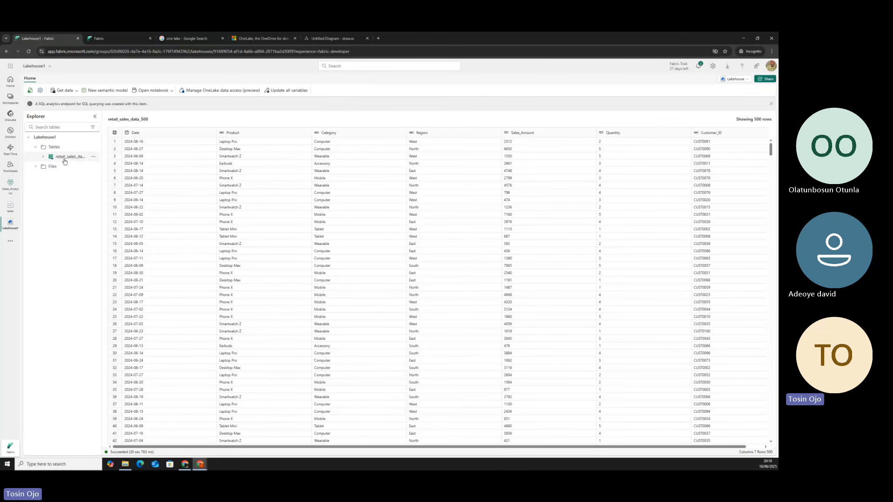
pyautogui.click(106, 39)
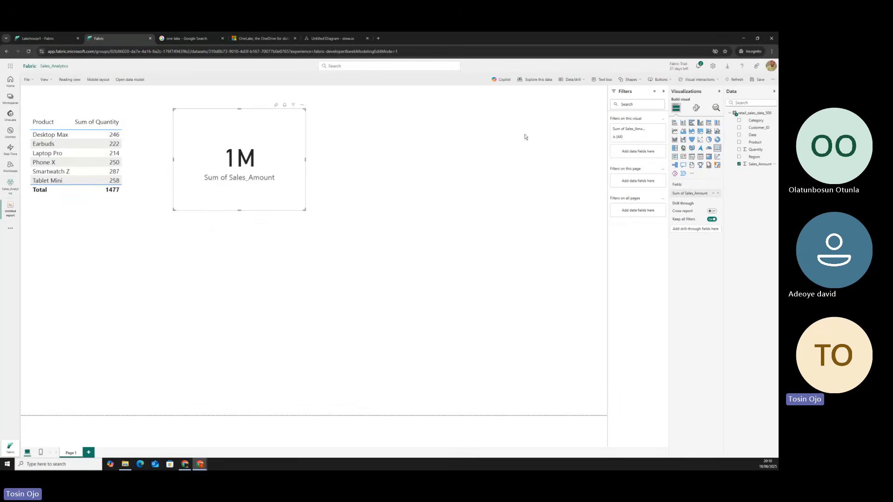
pyautogui.click(332, 154)
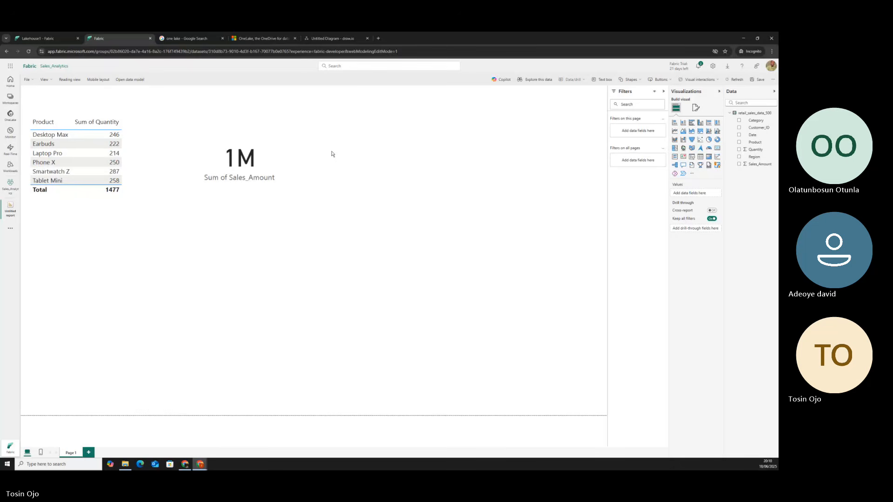
# Switch to the Microsoft Teams meeting, look at its additional meeting options, and return to the Fabric report.
pyautogui.click(744, 39)
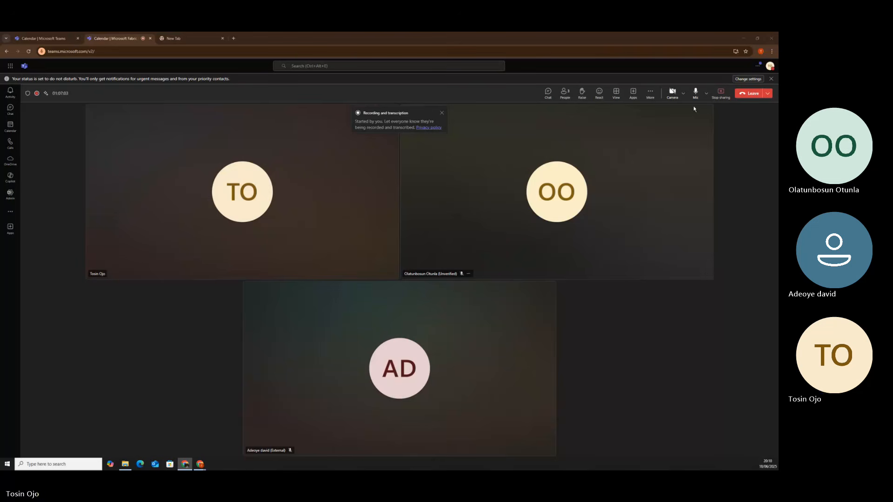
pyautogui.click(650, 93)
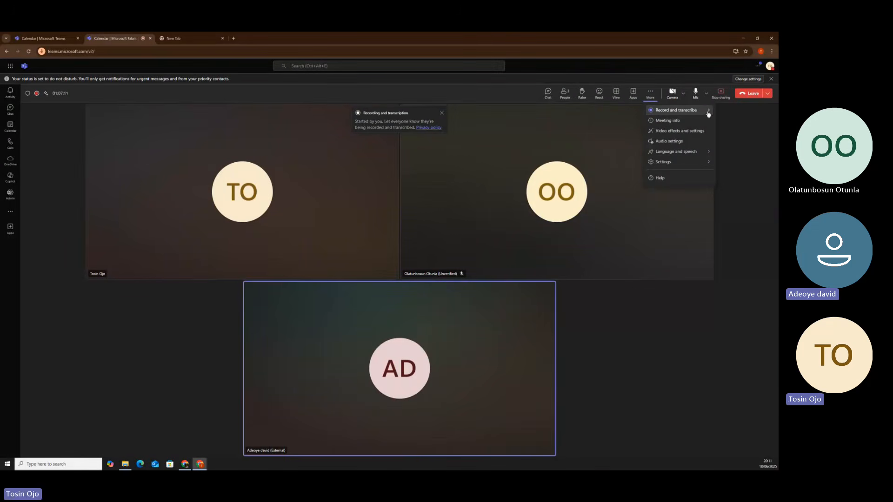
pyautogui.click(741, 116)
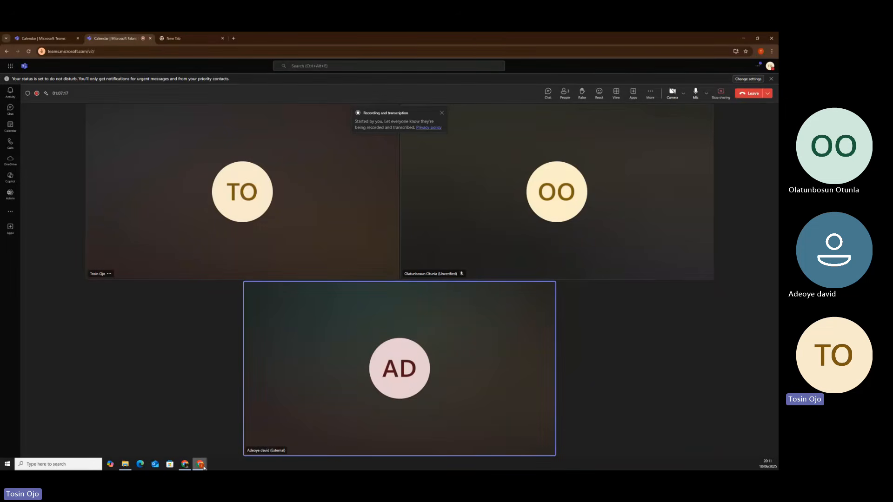
pyautogui.moveTo(204, 466)
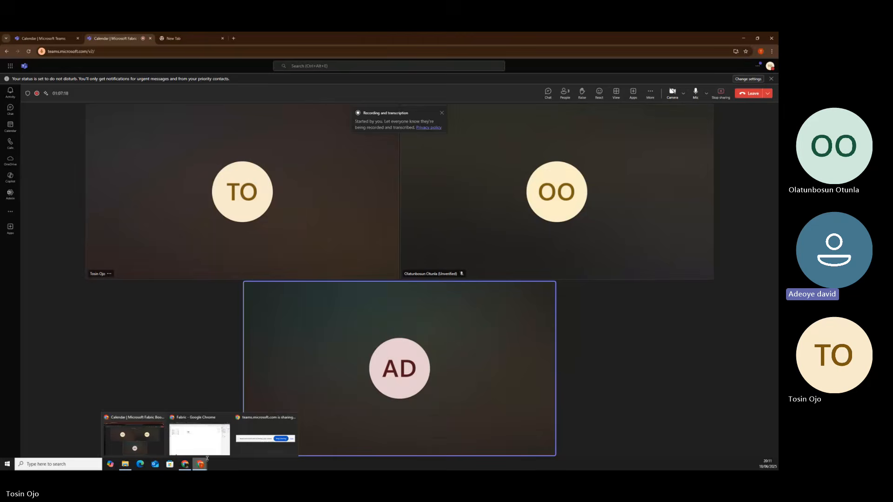
pyautogui.click(205, 435)
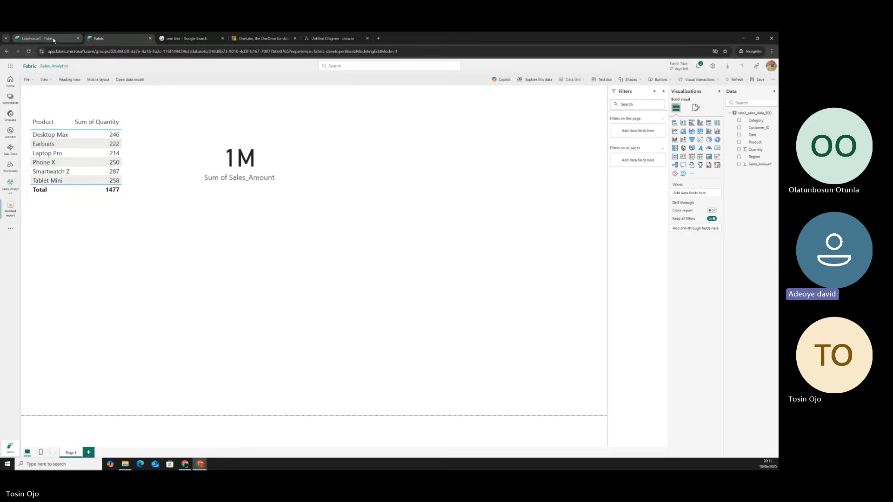
# Compare the report's Sales_Amount card with the Sales_Amount rows of retail_sales_data_500 in Lakehouse1, and return to the report.
pyautogui.click(54, 40)
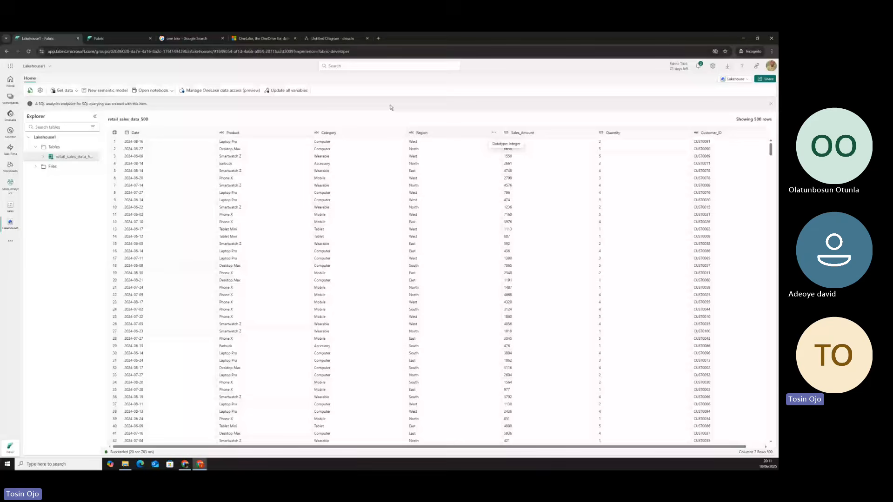
pyautogui.click(136, 38)
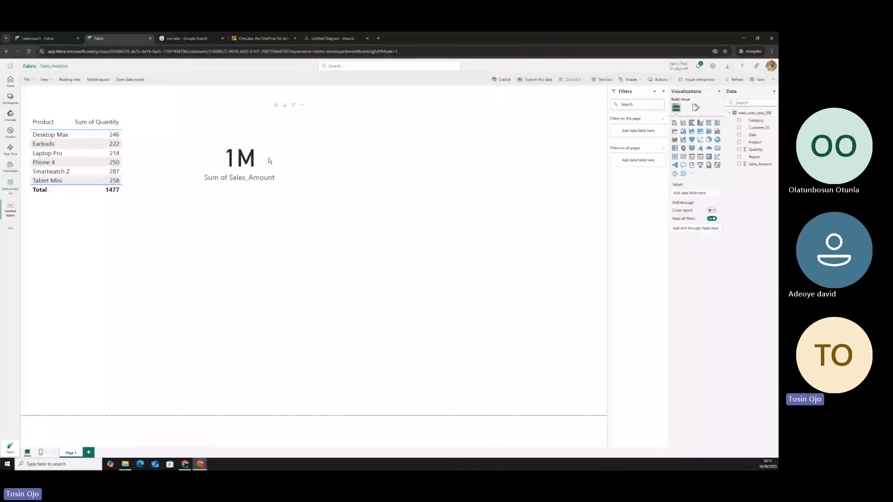
pyautogui.click(268, 161)
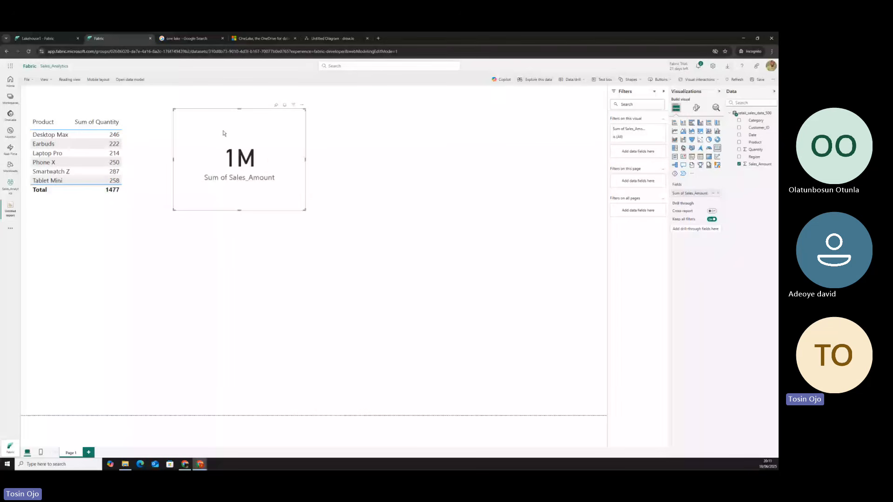
pyautogui.click(40, 40)
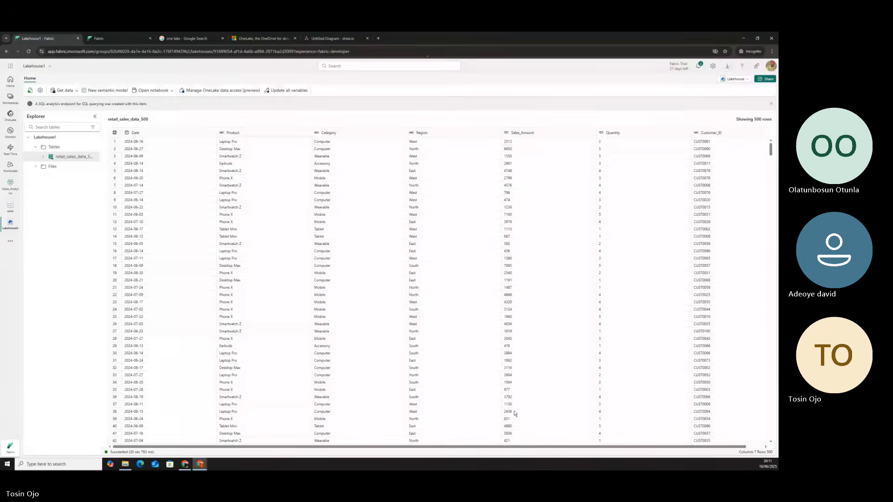
pyautogui.scroll(-5, 517, 279)
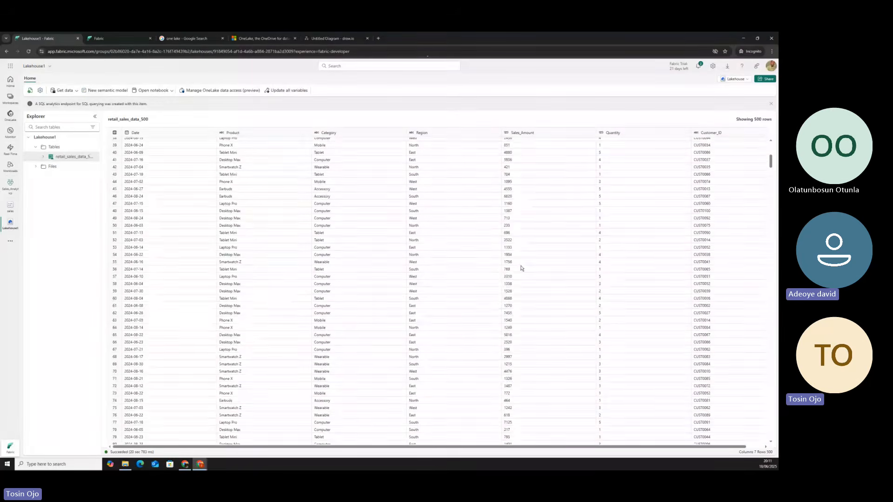
pyautogui.scroll(5, 523, 239)
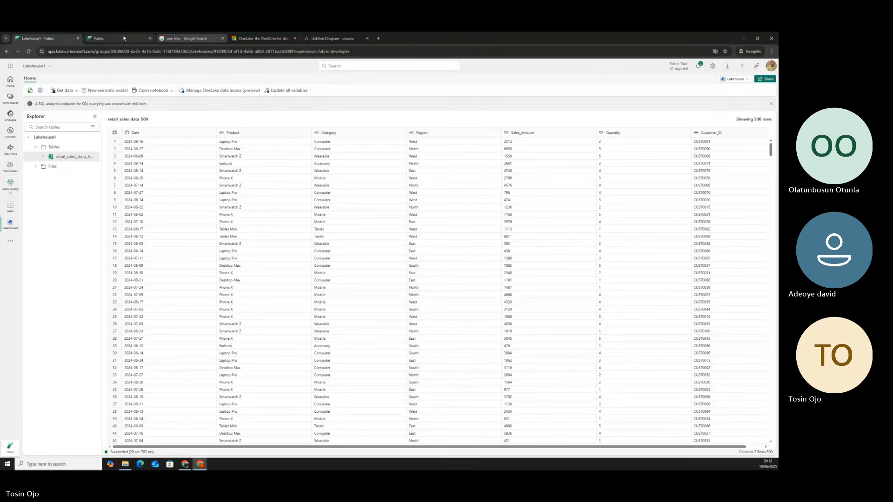
pyautogui.click(103, 38)
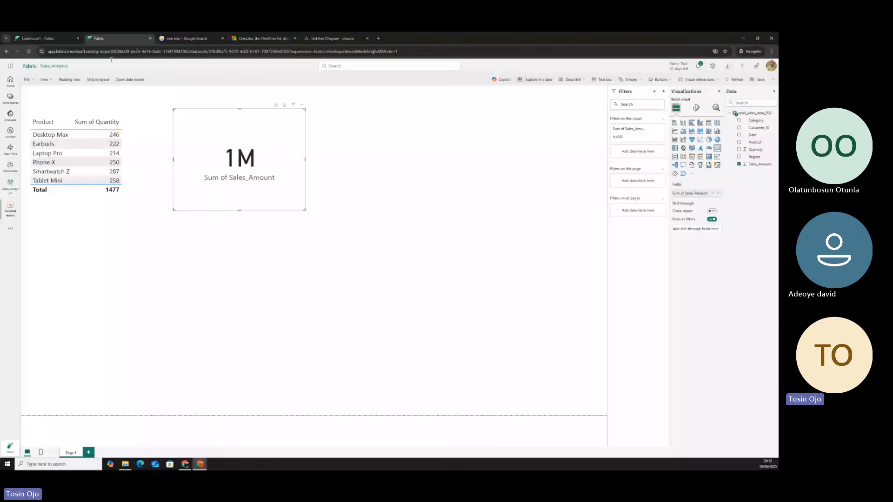
# Move the Sales_Amount card closer to the Product and Quantity table and leave no visual selected.
pyautogui.click(321, 143)
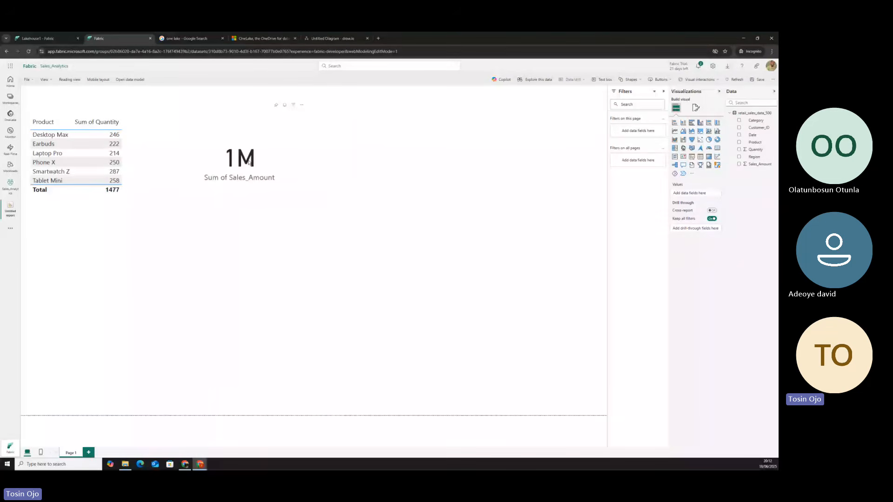
pyautogui.moveTo(250, 162); pyautogui.dragTo(225, 152)
pyautogui.click(305, 159)
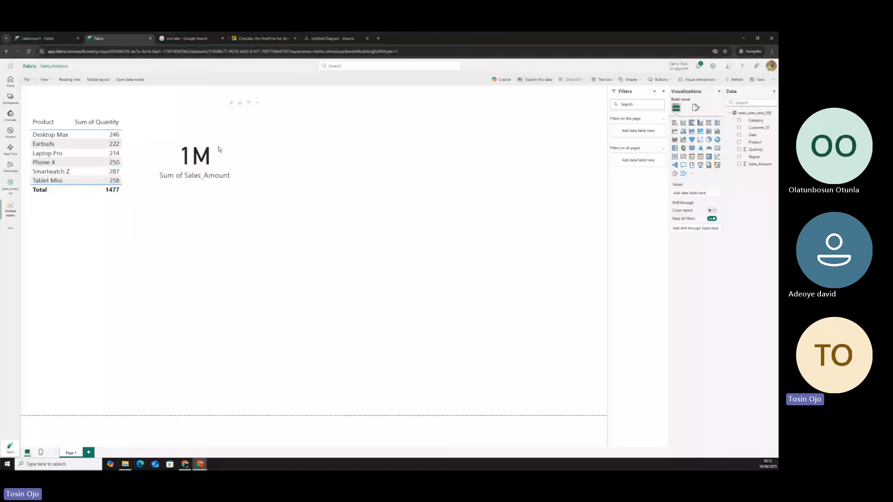
pyautogui.moveTo(218, 150); pyautogui.dragTo(221, 154)
pyautogui.click(319, 167)
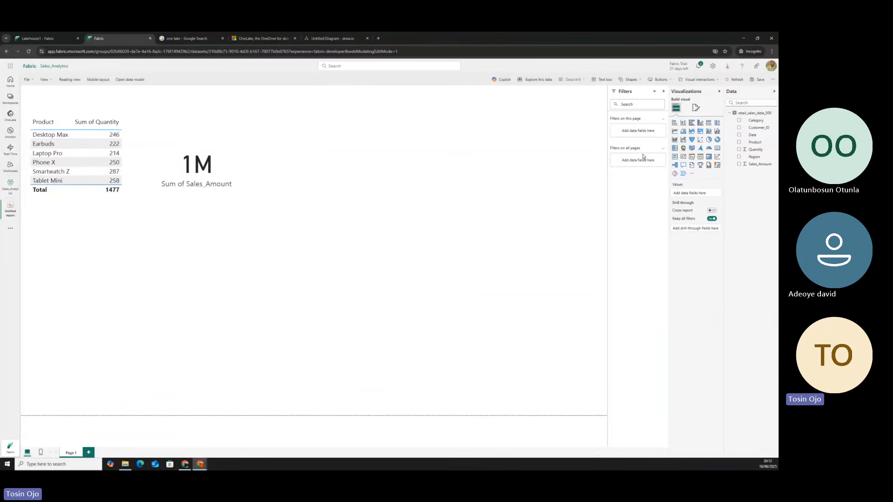
# Add a slicer near the page's upper right corner, resize it, and assign the Date field to it.
pyautogui.click(693, 160)
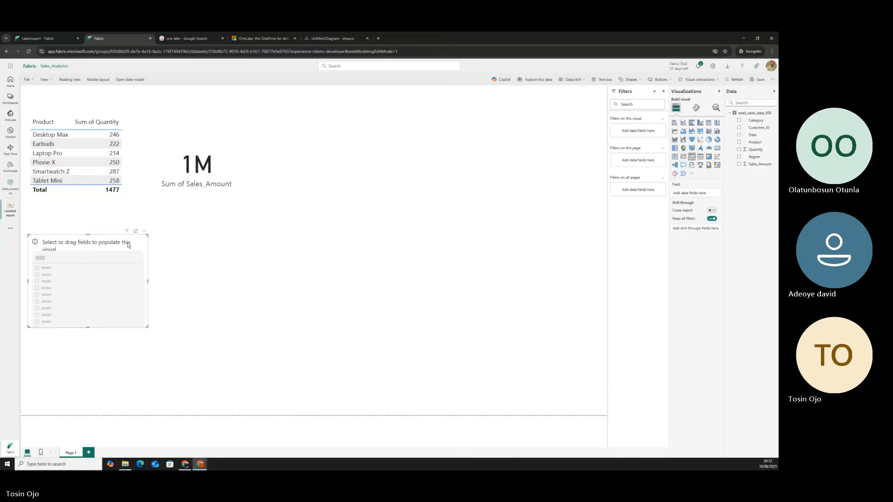
pyautogui.moveTo(169, 236); pyautogui.dragTo(471, 91)
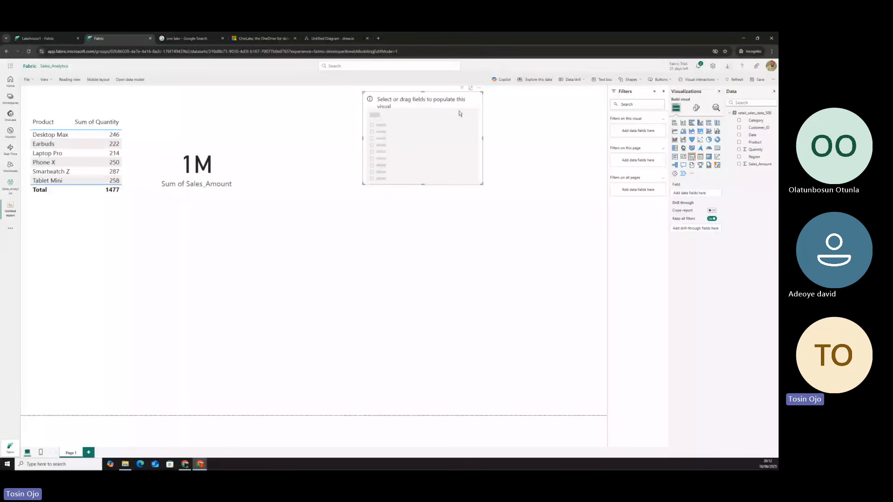
pyautogui.moveTo(363, 184); pyautogui.dragTo(408, 177)
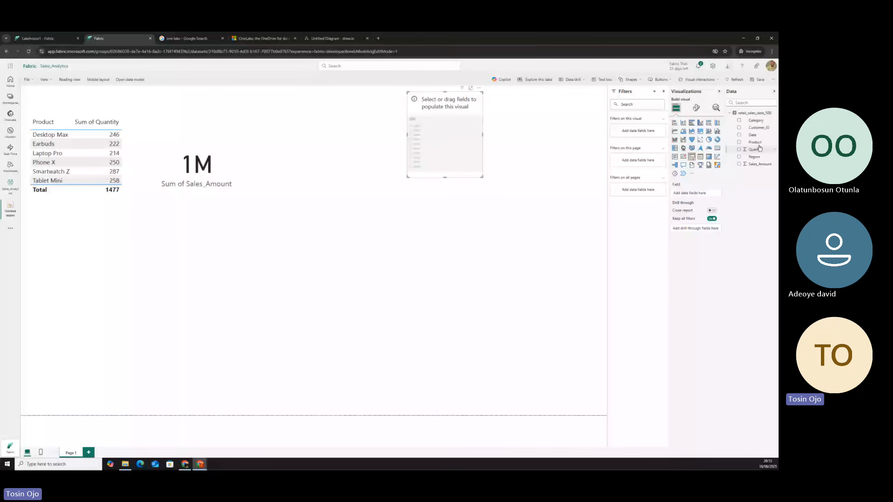
pyautogui.moveTo(752, 134); pyautogui.dragTo(687, 193)
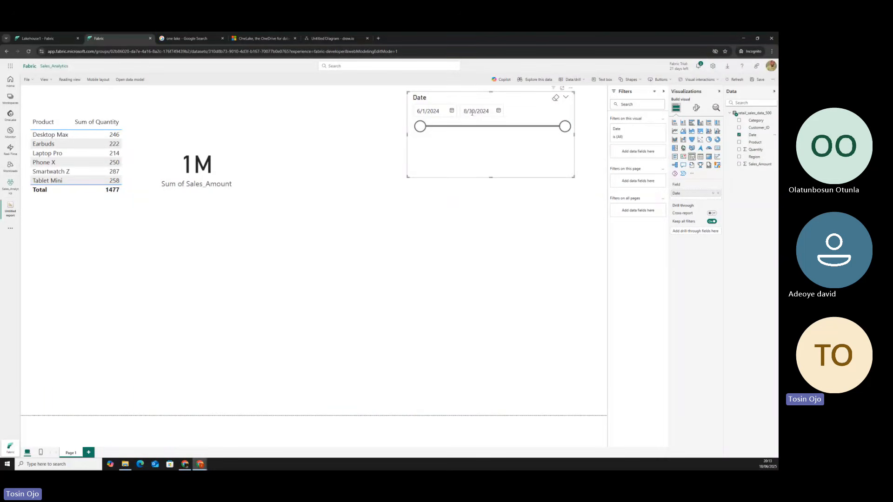
# Try several end dates on the Date slicer, narrowing its range to 6/23/2024 through 7/20/2024.
pyautogui.moveTo(565, 126); pyautogui.dragTo(461, 131)
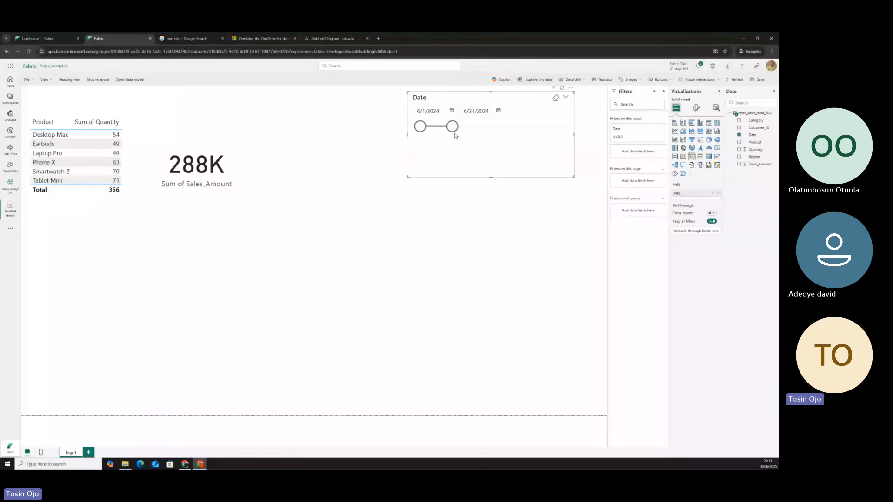
pyautogui.moveTo(459, 130); pyautogui.dragTo(459, 128)
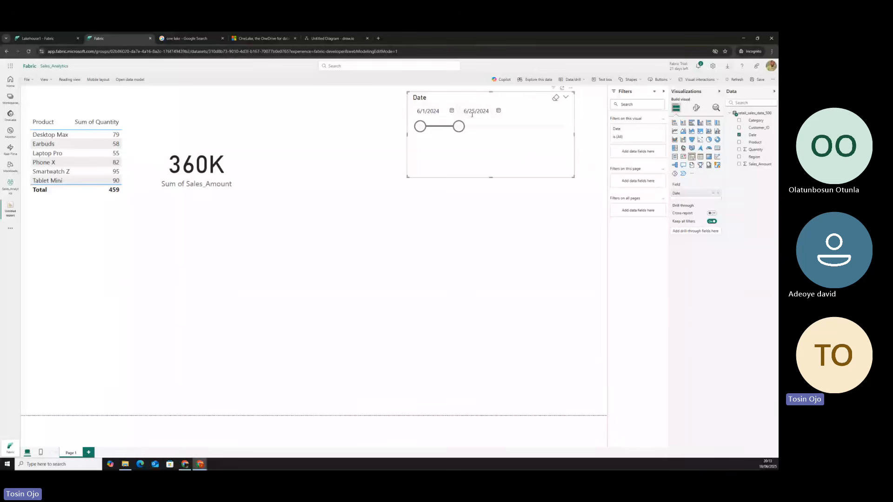
pyautogui.moveTo(461, 126); pyautogui.dragTo(464, 126)
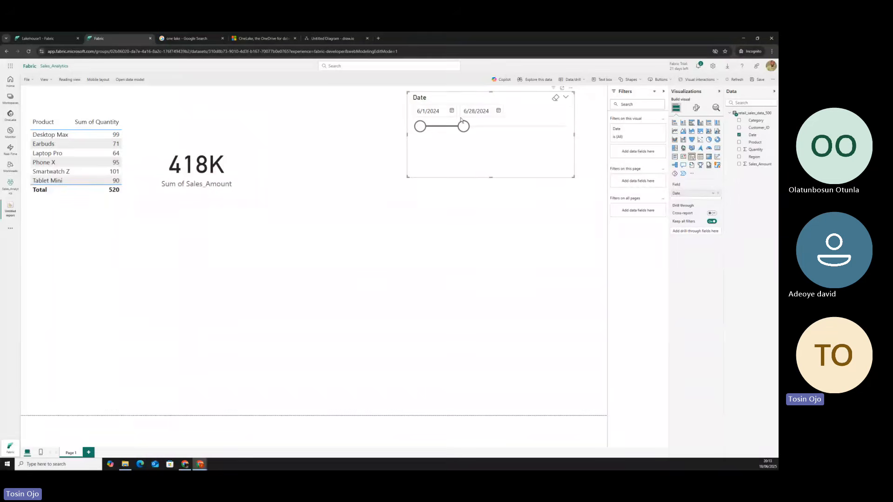
pyautogui.moveTo(464, 127)
pyautogui.mouseDown()
pyautogui.moveTo(525, 132)
pyautogui.moveTo(467, 135)
pyautogui.mouseUp()
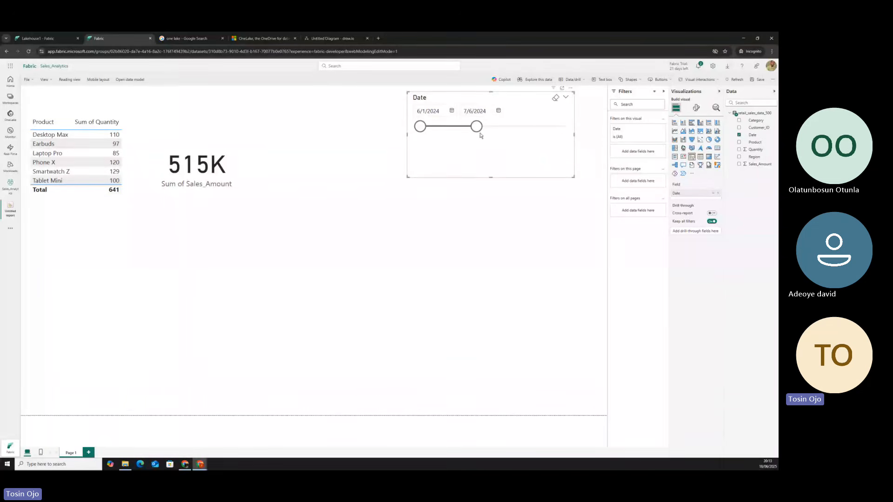
pyautogui.moveTo(477, 131); pyautogui.dragTo(500, 128)
pyautogui.moveTo(427, 128); pyautogui.dragTo(458, 135)
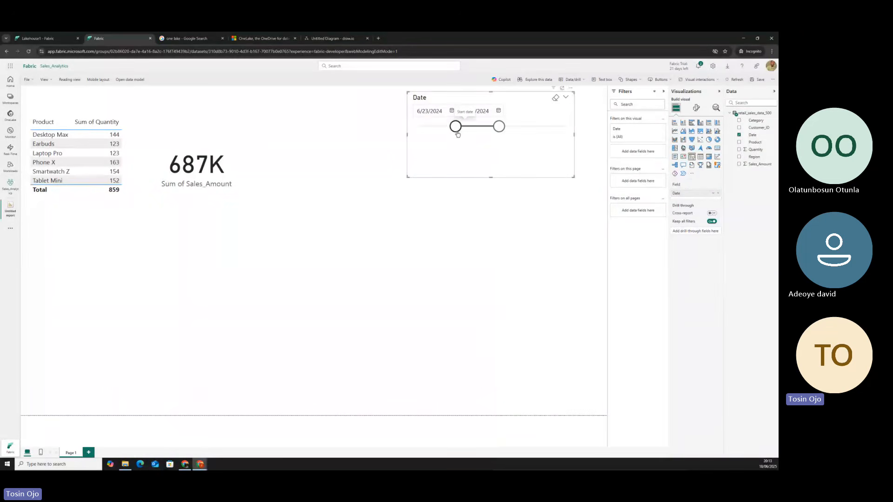
# Reduce the Date slicer's height and place a second slicer with the Region field below it.
pyautogui.moveTo(492, 176); pyautogui.dragTo(492, 149)
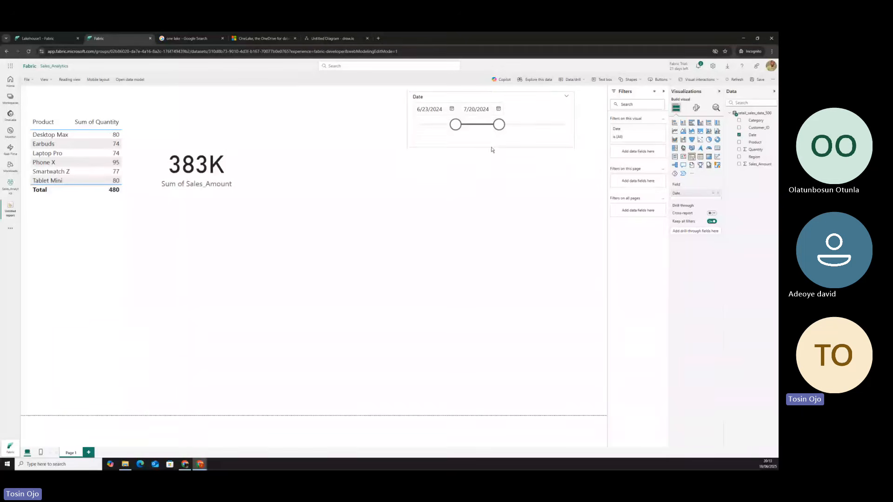
pyautogui.click(501, 180)
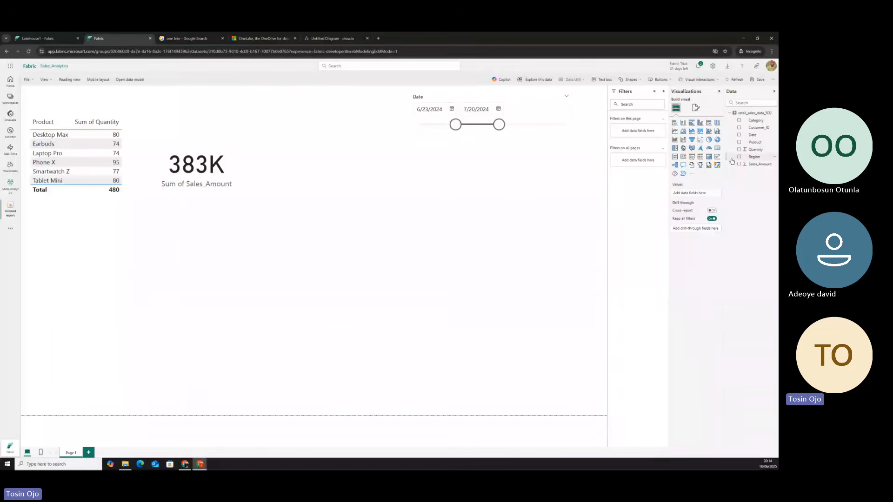
pyautogui.click(692, 156)
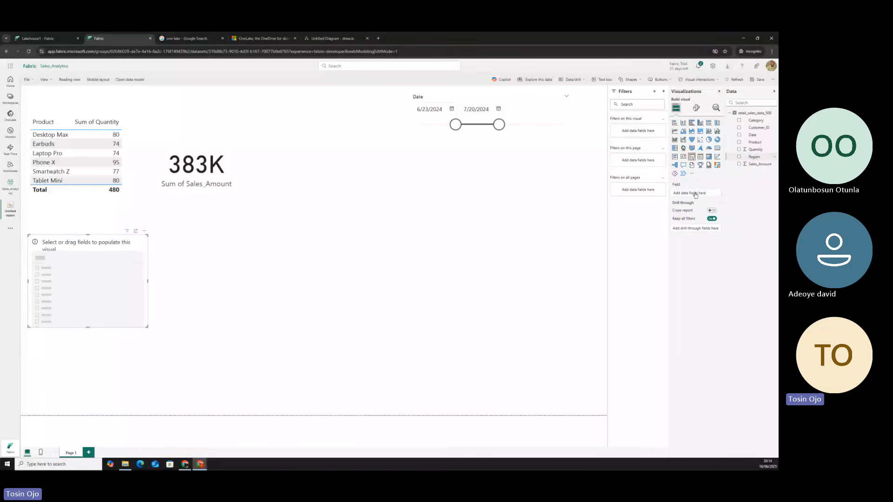
pyautogui.moveTo(695, 194); pyautogui.dragTo(695, 195)
pyautogui.moveTo(98, 269); pyautogui.dragTo(495, 195)
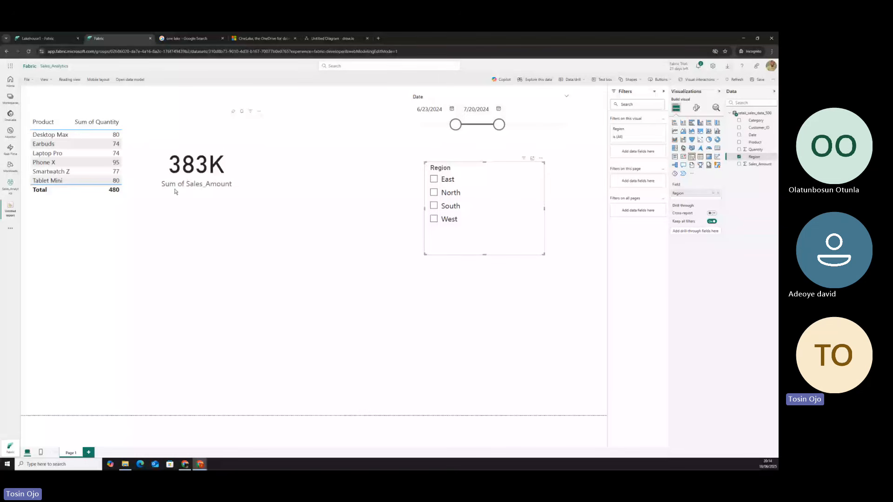
# Reset the Date slicer to 6/1/2024 through 8/30/2024, and test the Region slicer with East, South and West before clearing it.
pyautogui.moveTo(455, 124); pyautogui.dragTo(420, 124)
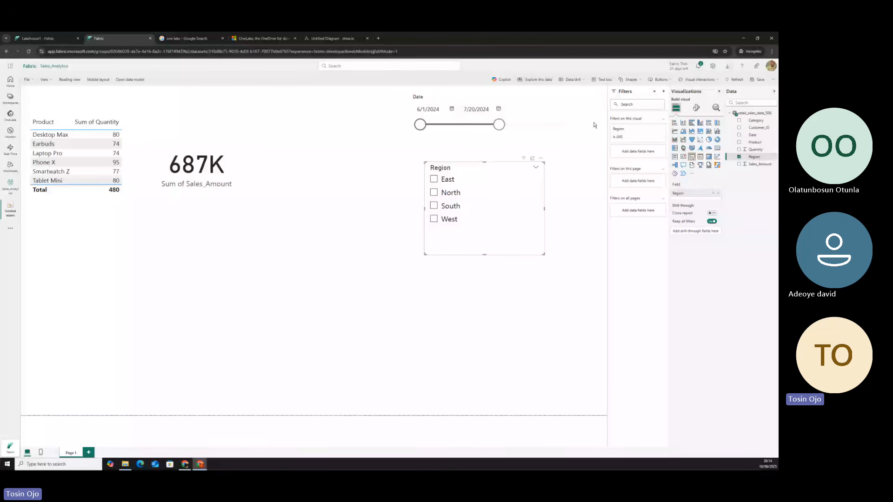
pyautogui.click(566, 125)
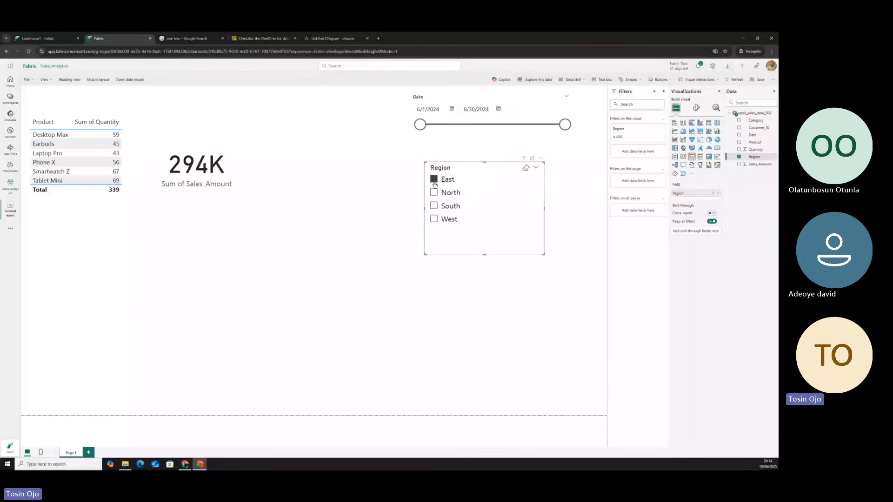
pyautogui.click(434, 207)
pyautogui.click(434, 219)
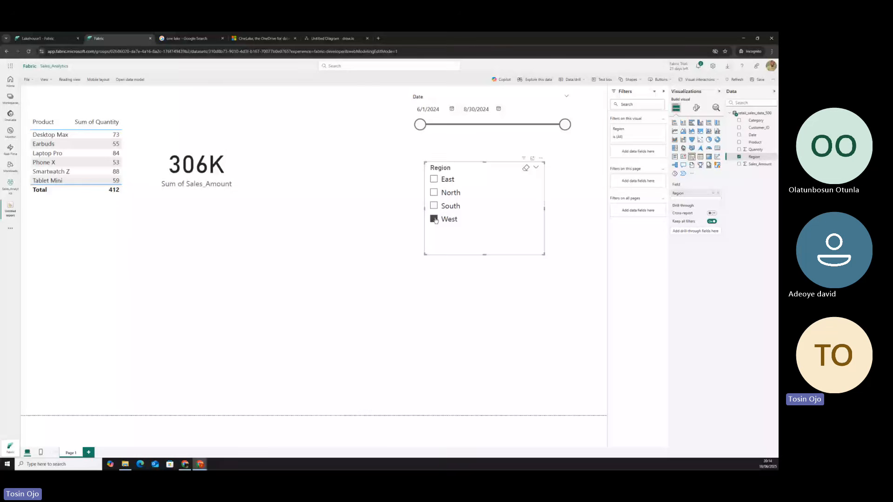
pyautogui.click(324, 230)
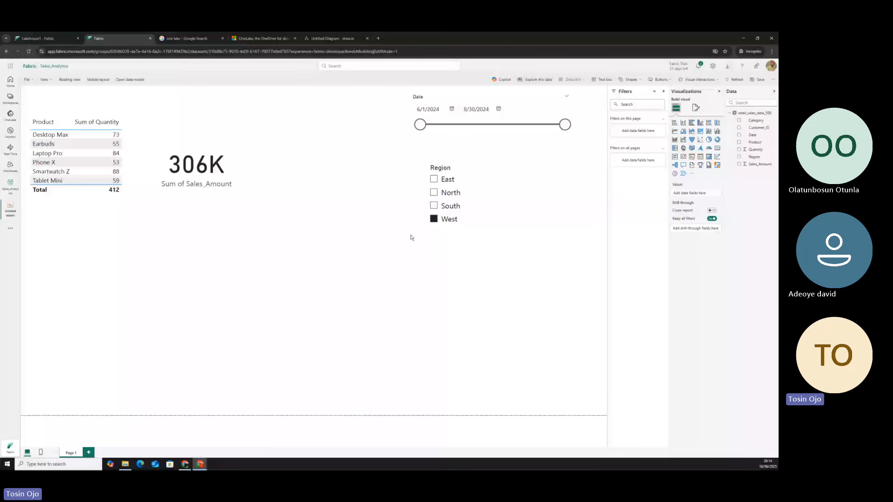
pyautogui.click(433, 219)
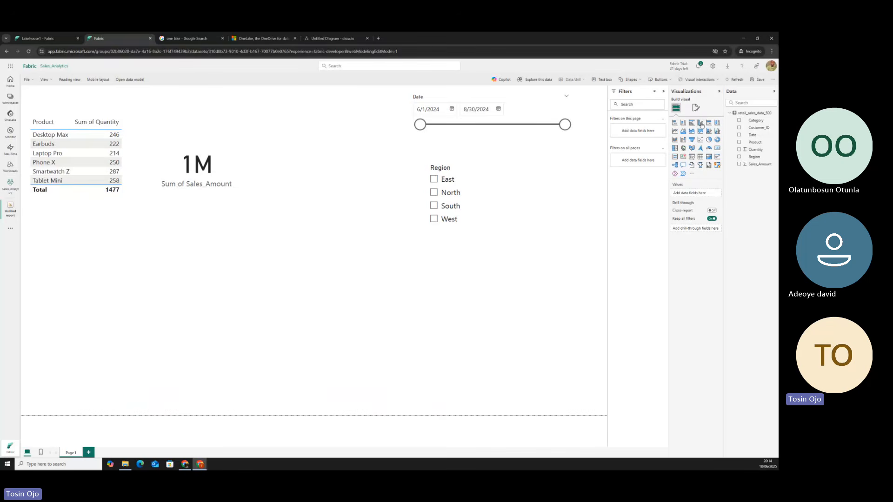
# Add a clustered column chart below the sales card, with Sales_Amount on the X-axis and Product on the Y-axis.
pyautogui.click(700, 123)
pyautogui.moveTo(104, 287); pyautogui.dragTo(320, 217)
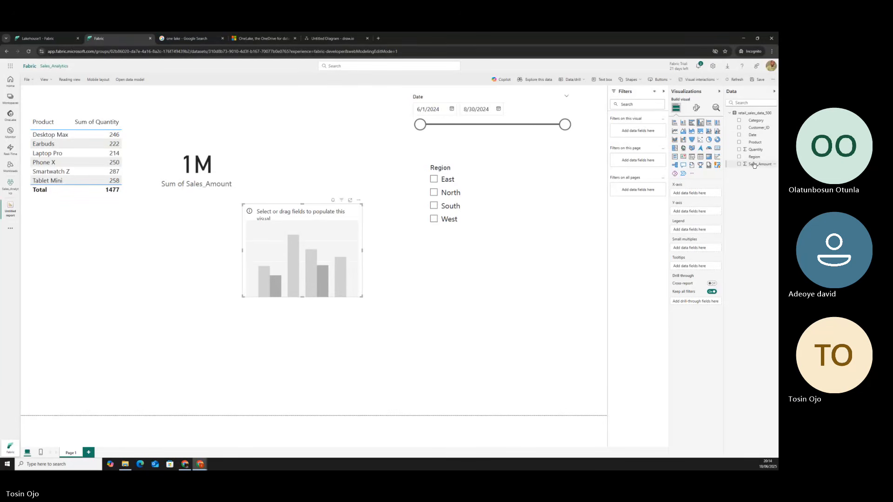
pyautogui.moveTo(754, 167); pyautogui.dragTo(689, 196)
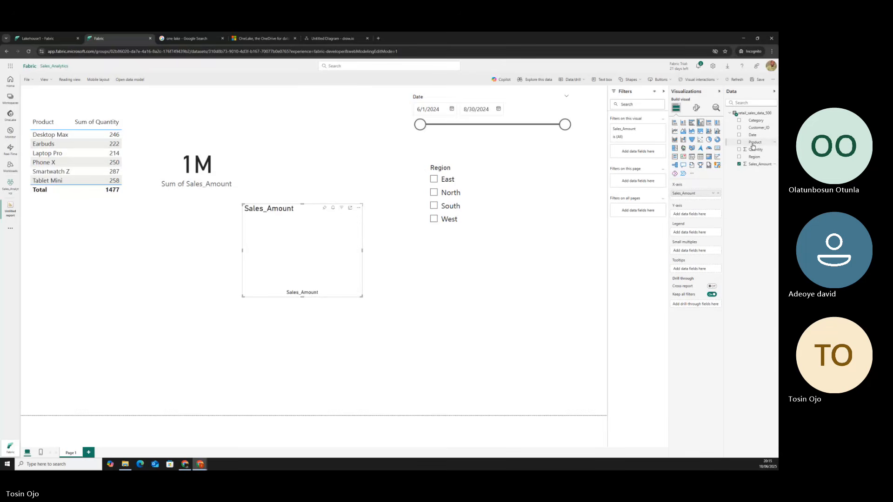
pyautogui.moveTo(755, 142); pyautogui.dragTo(694, 237)
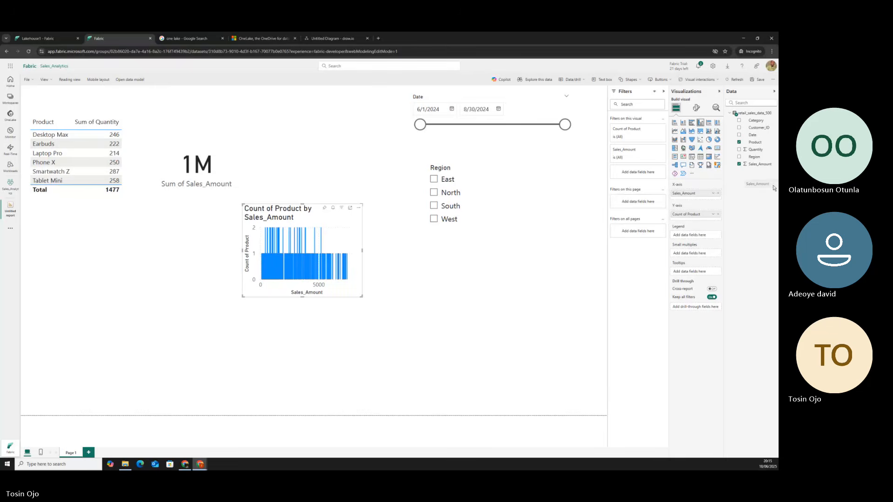
# Rearrange the column chart's fields so that Product is on the X-axis and Sales_Amount on the Y-axis.
pyautogui.click(717, 193)
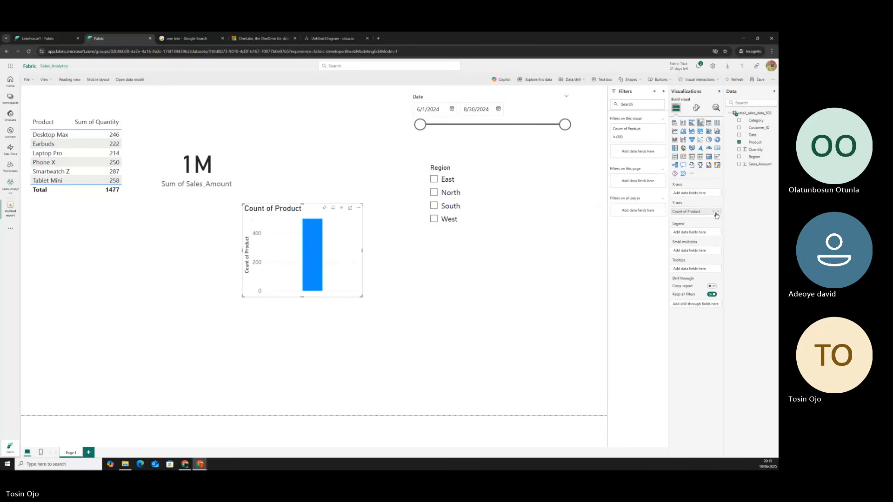
pyautogui.moveTo(704, 212); pyautogui.dragTo(704, 193)
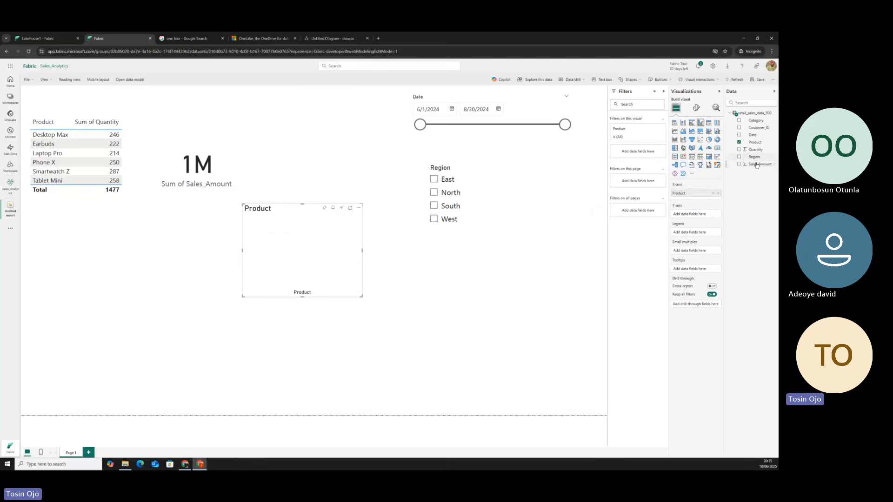
pyautogui.moveTo(756, 165); pyautogui.dragTo(692, 214)
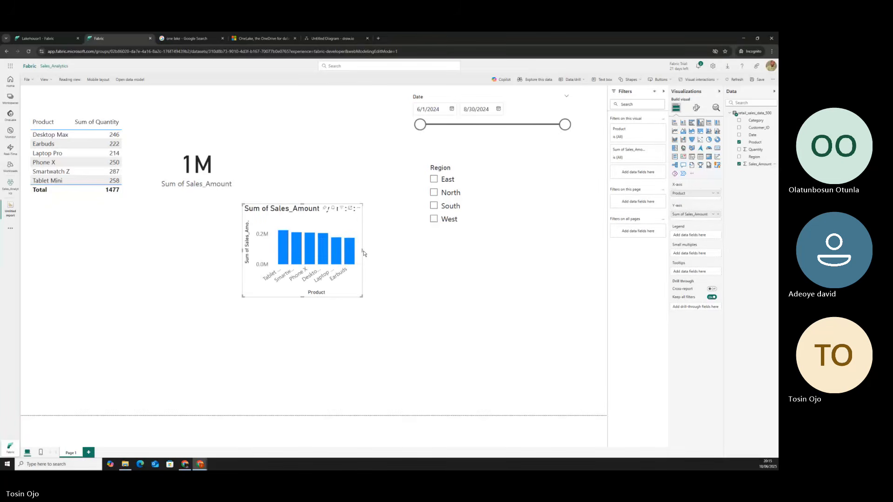
# Enlarge the column chart in width and height, and inspect the sales amounts of its product bars.
pyautogui.moveTo(365, 253); pyautogui.dragTo(496, 265)
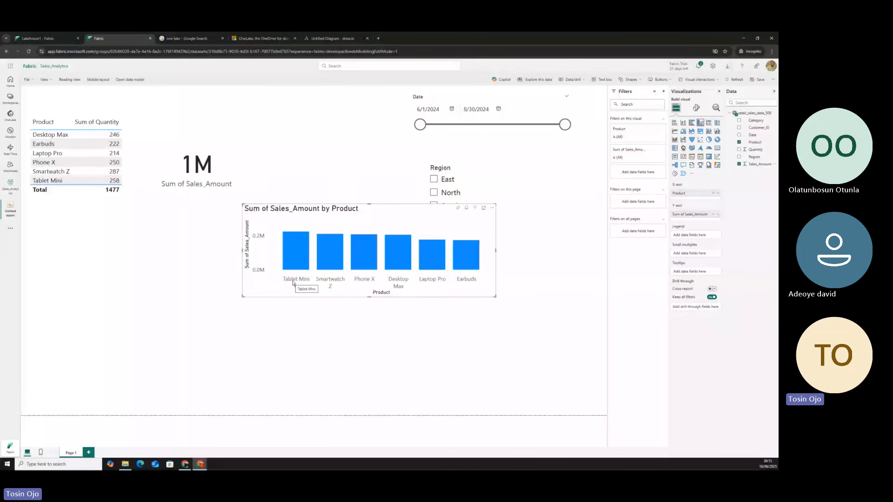
pyautogui.moveTo(292, 235)
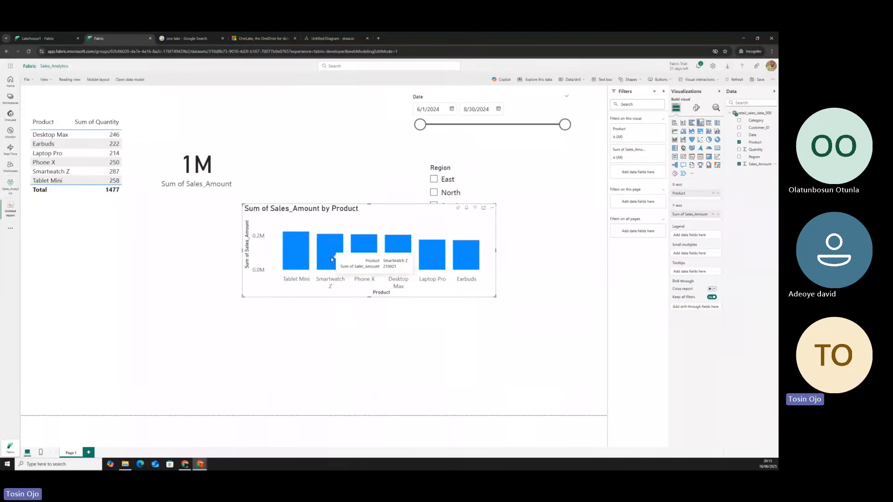
pyautogui.moveTo(365, 254)
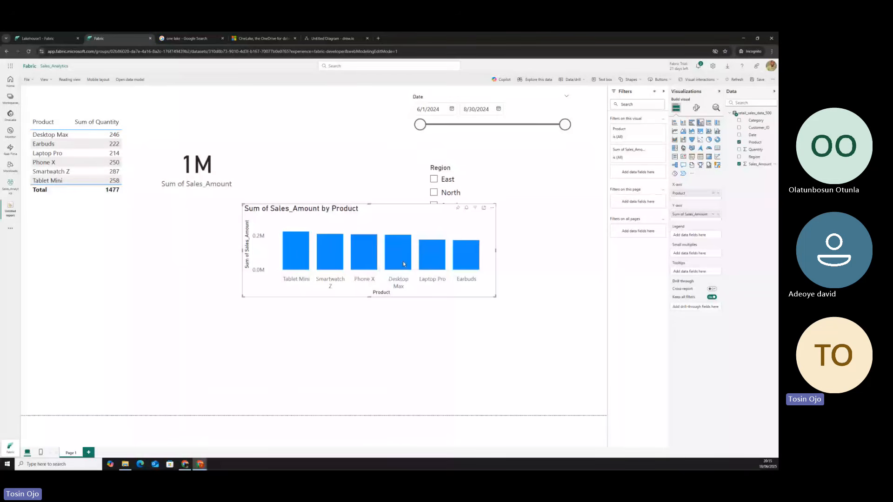
pyautogui.moveTo(403, 262)
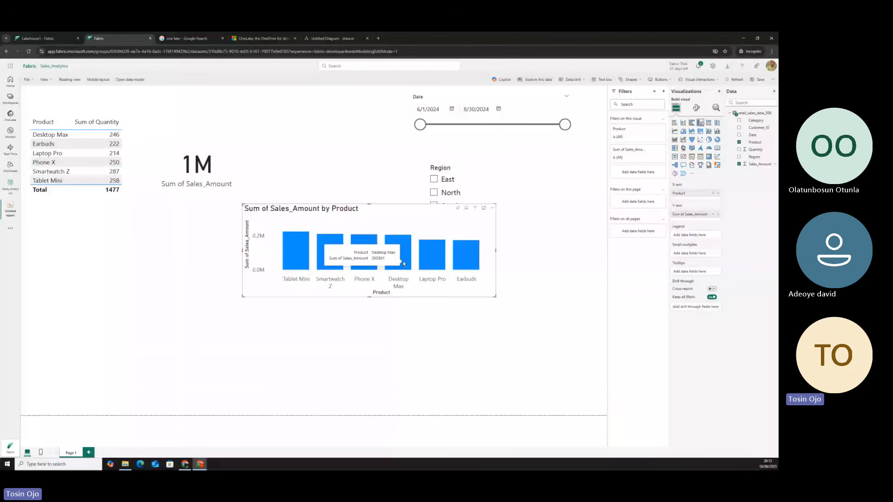
pyautogui.moveTo(433, 264)
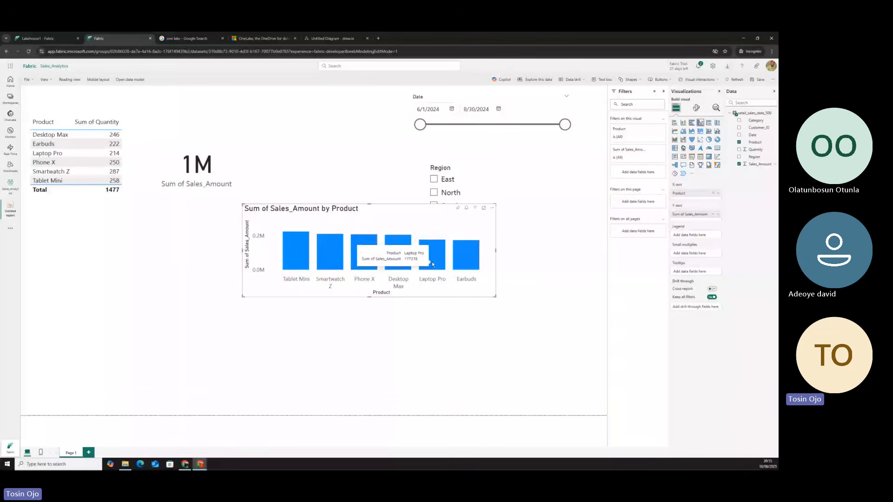
pyautogui.moveTo(461, 264)
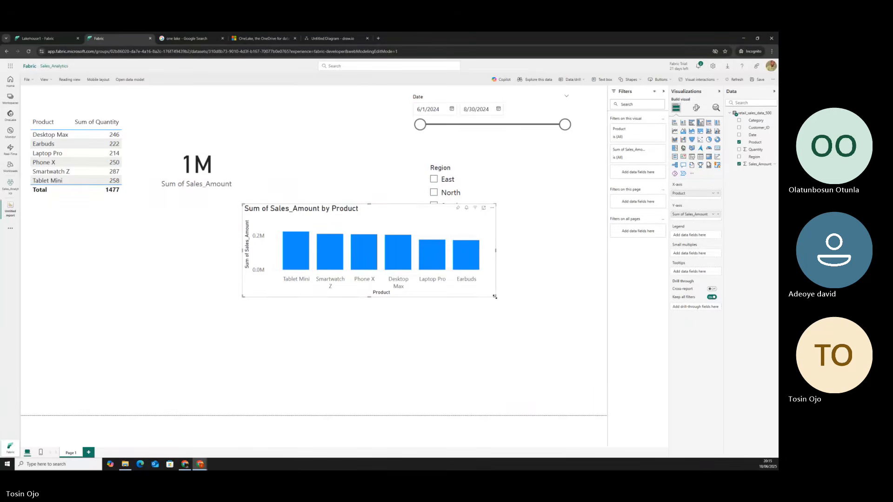
pyautogui.moveTo(495, 297); pyautogui.dragTo(448, 341)
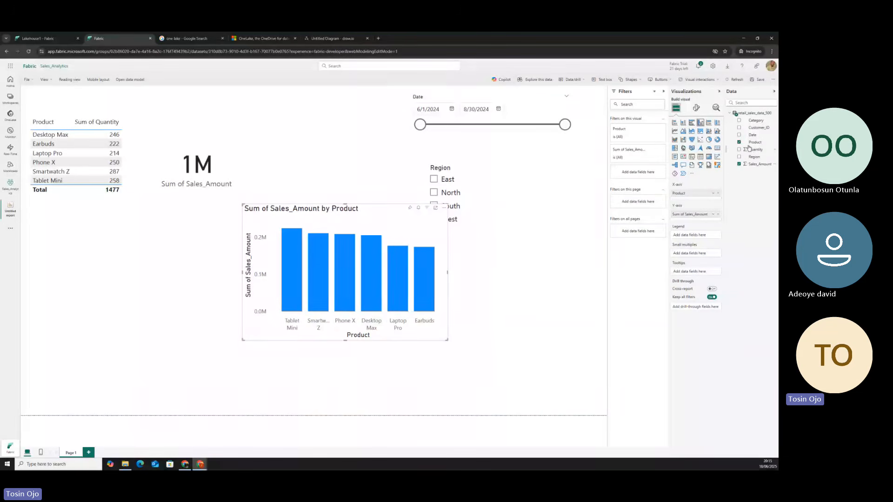
# Replace Product with Region on the column chart's X-axis, and move the chart clear of the Region slicer.
pyautogui.moveTo(755, 157); pyautogui.dragTo(693, 200)
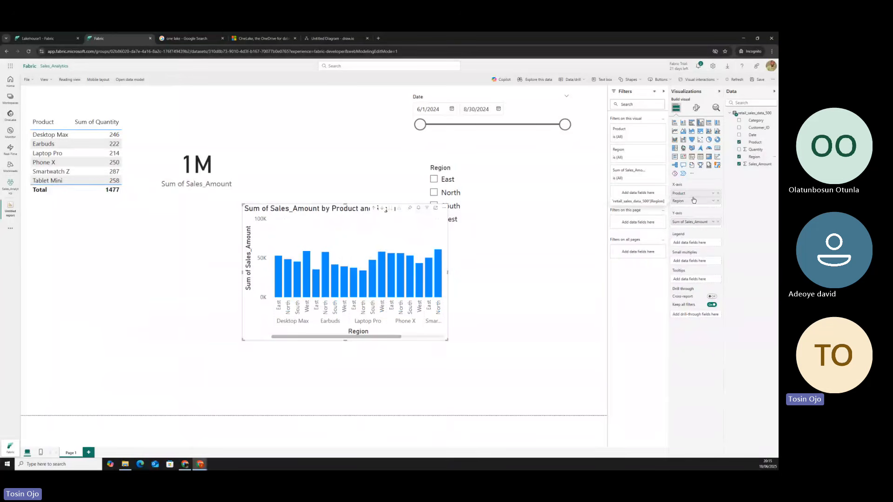
pyautogui.click(719, 194)
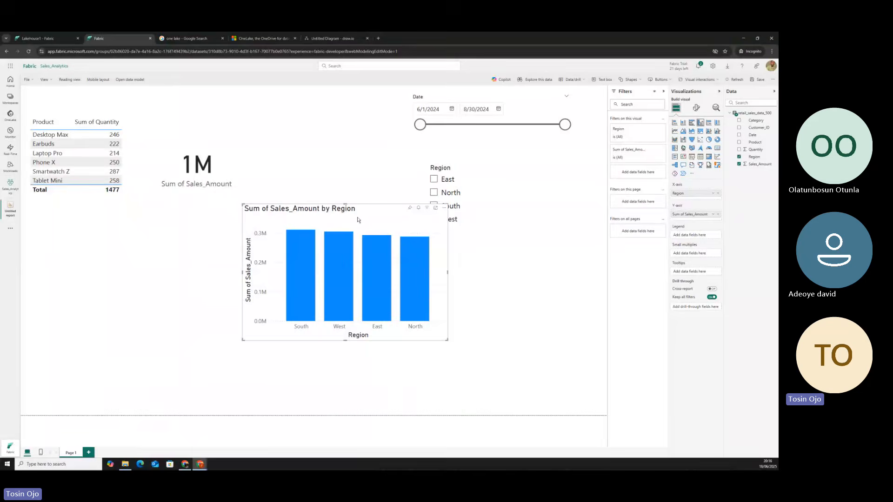
pyautogui.moveTo(358, 219); pyautogui.dragTo(281, 215)
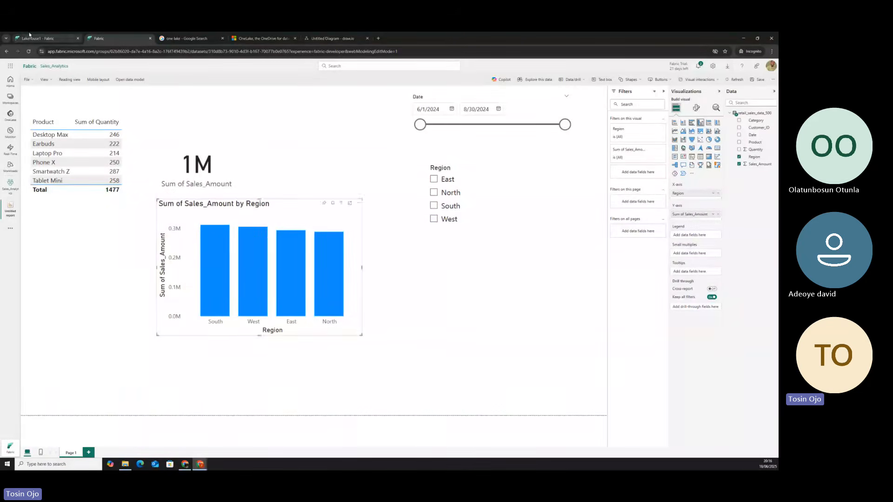
# View the retail_sales_data_500 table in Lakehouse1, and switch to the Teams meeting to check its recording status.
pyautogui.click(51, 38)
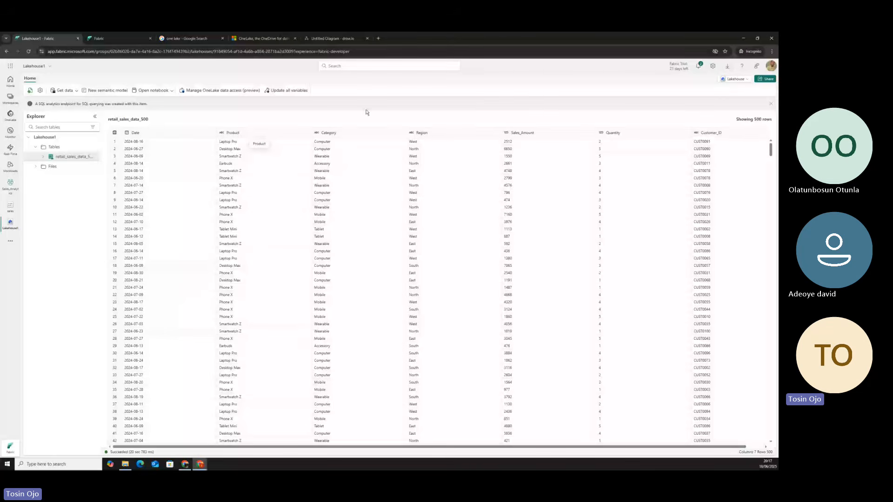
pyautogui.hotkey('alt', 'Tab')
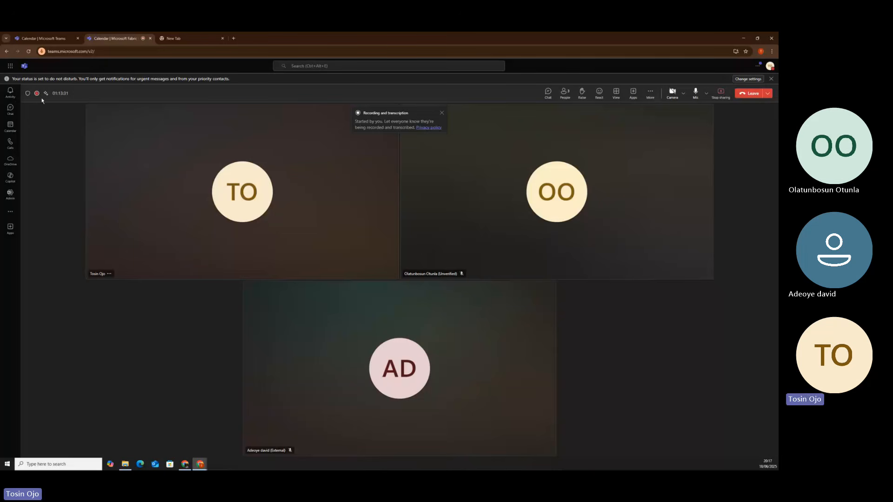
pyautogui.moveTo(39, 95)
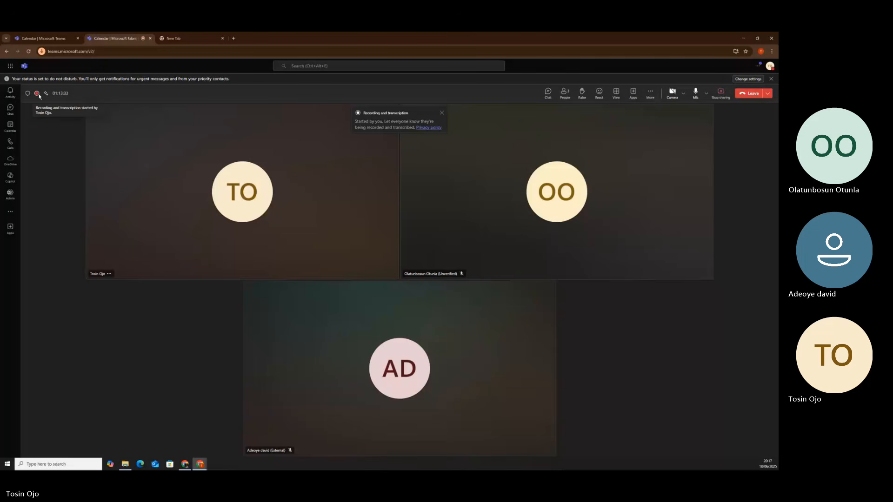